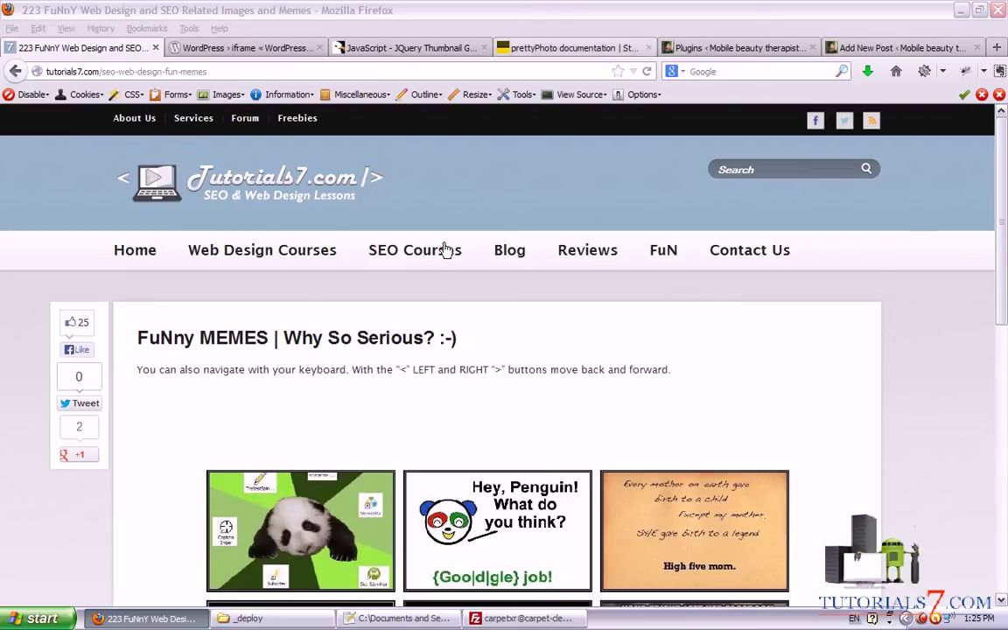
Page forward through the thumbnail grid of the FuNny MEMES gallery on the Tutorials7 page.
{"action": "mouse_move", "coordinate": [442, 250]}
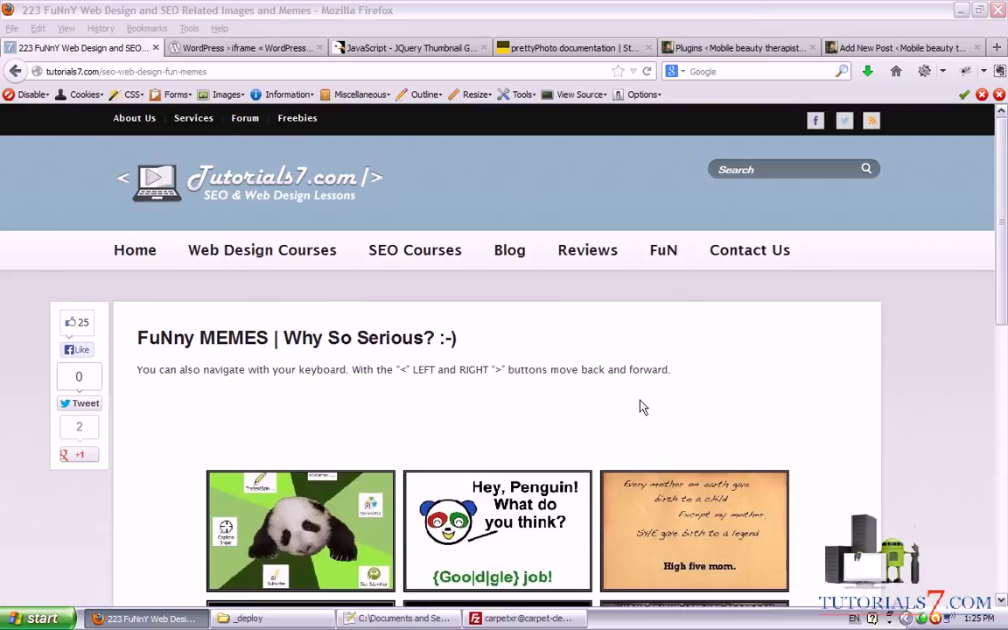
{"action": "left_click_drag", "start_coordinate": [1004, 223], "coordinate": [1005, 407]}
{"action": "left_click", "coordinate": [813, 329]}
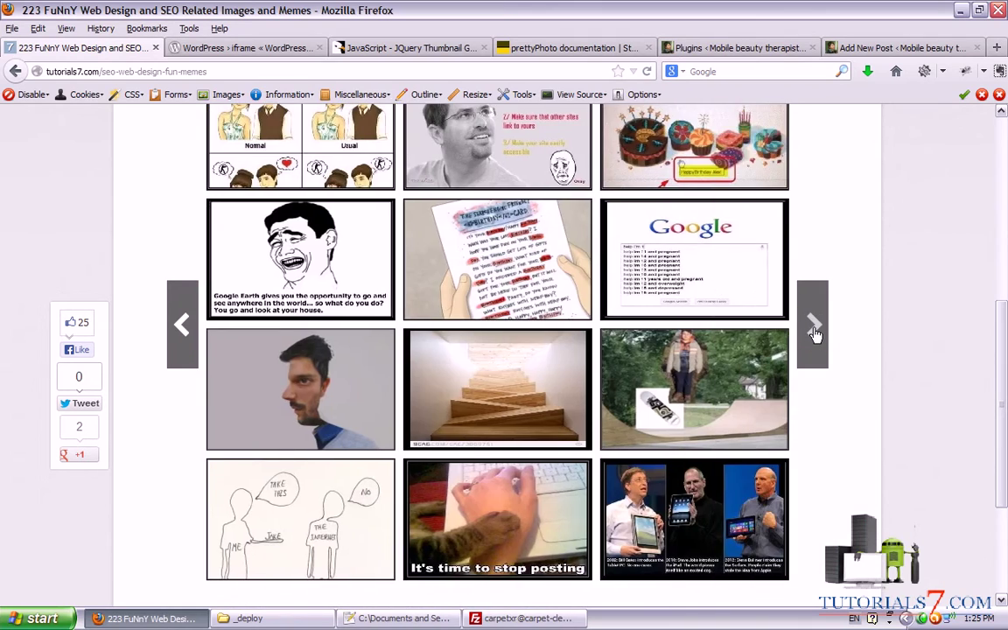
{"action": "left_click", "coordinate": [813, 331]}
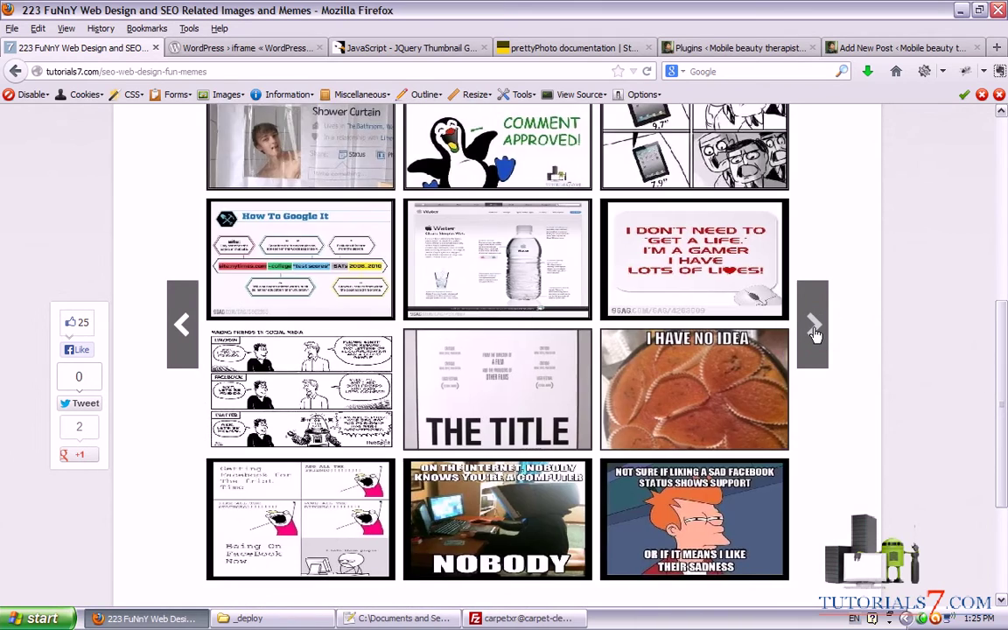
{"action": "left_click", "coordinate": [813, 330]}
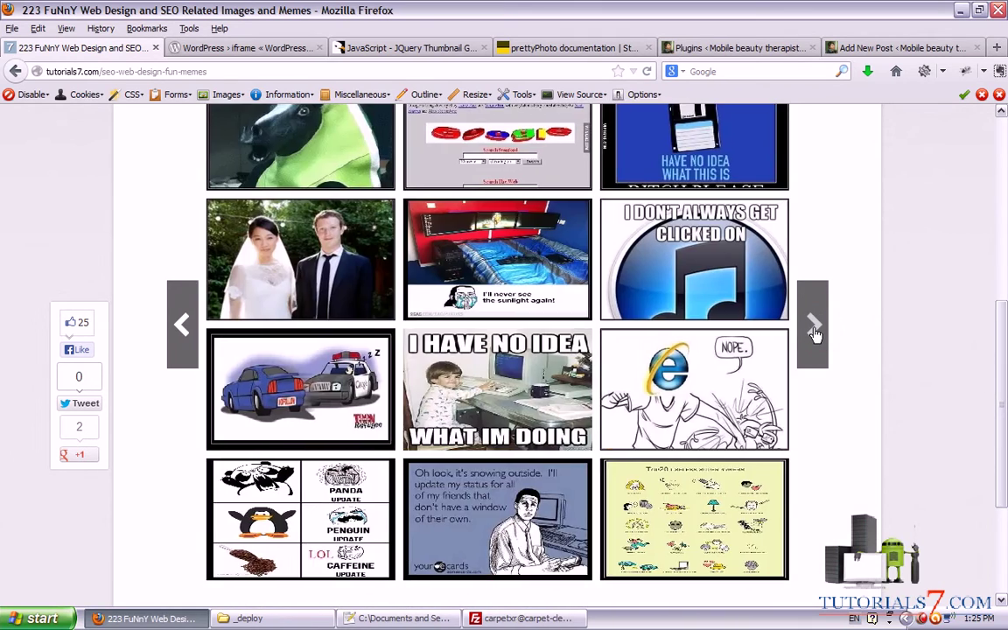
{"action": "left_click", "coordinate": [814, 331]}
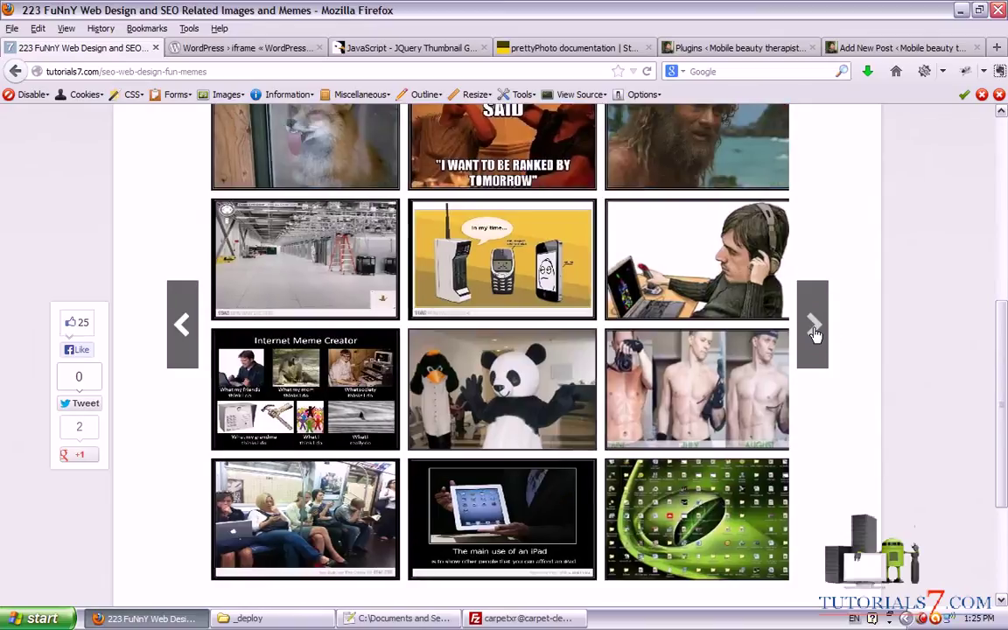
{"action": "left_click", "coordinate": [813, 331]}
Open a meme in the lightbox, advance through the next four images, and close the lightbox.
{"action": "left_click", "coordinate": [698, 388]}
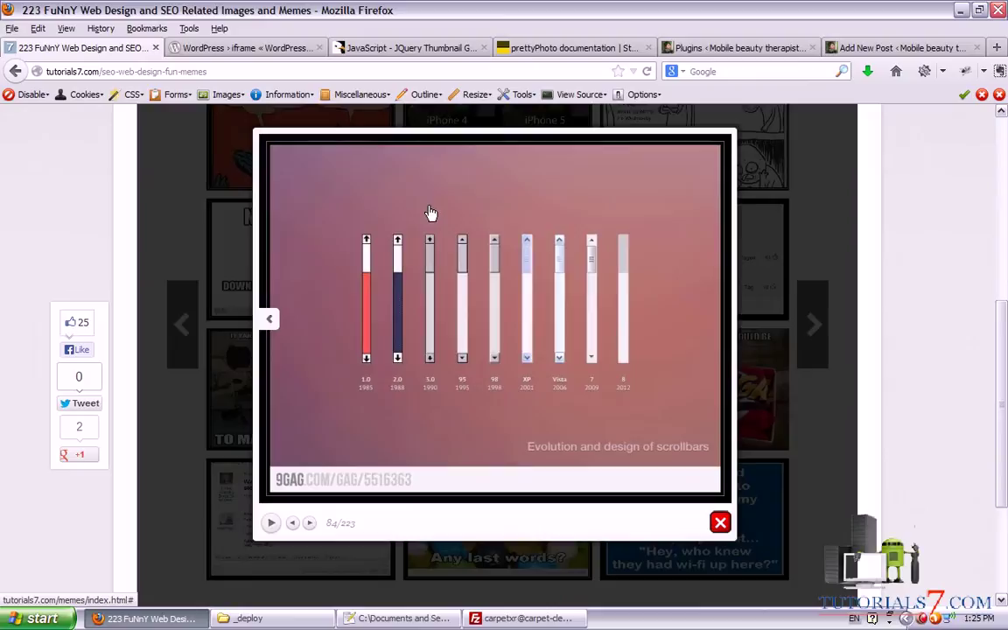
{"action": "left_click", "coordinate": [716, 320]}
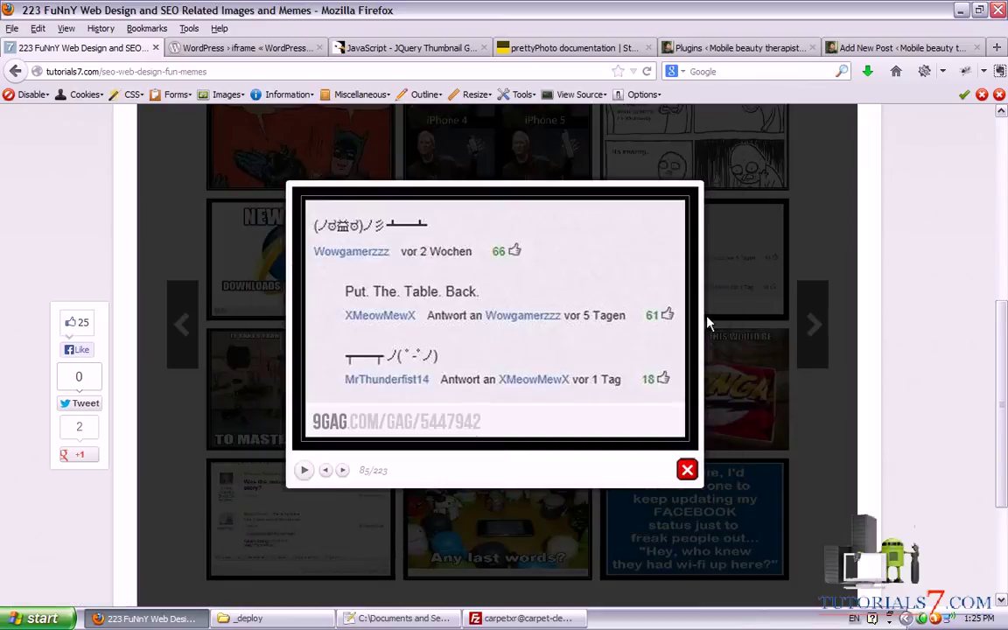
{"action": "left_click", "coordinate": [709, 324]}
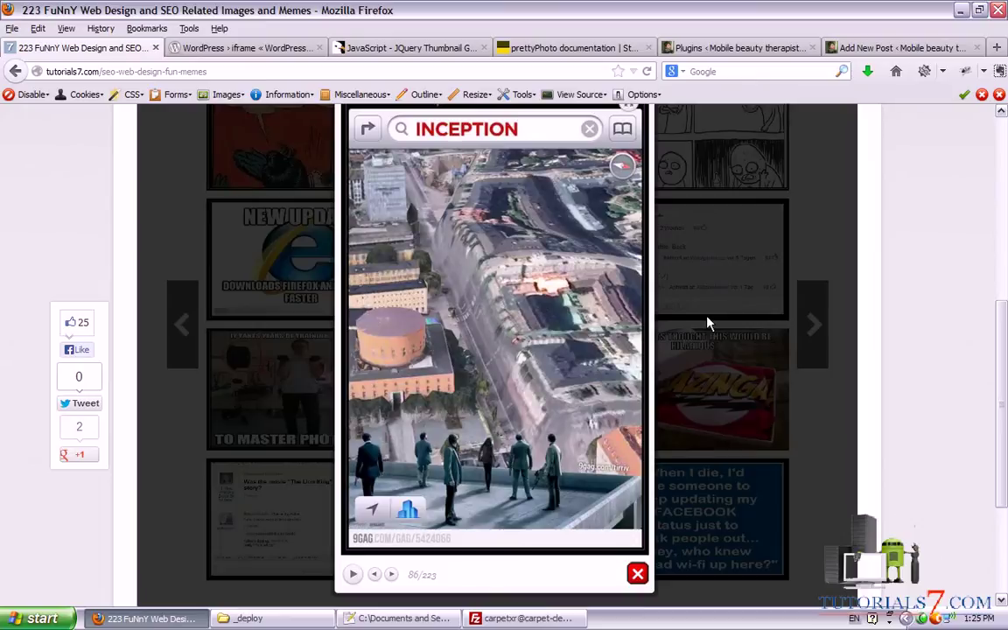
{"action": "key", "text": "Right"}
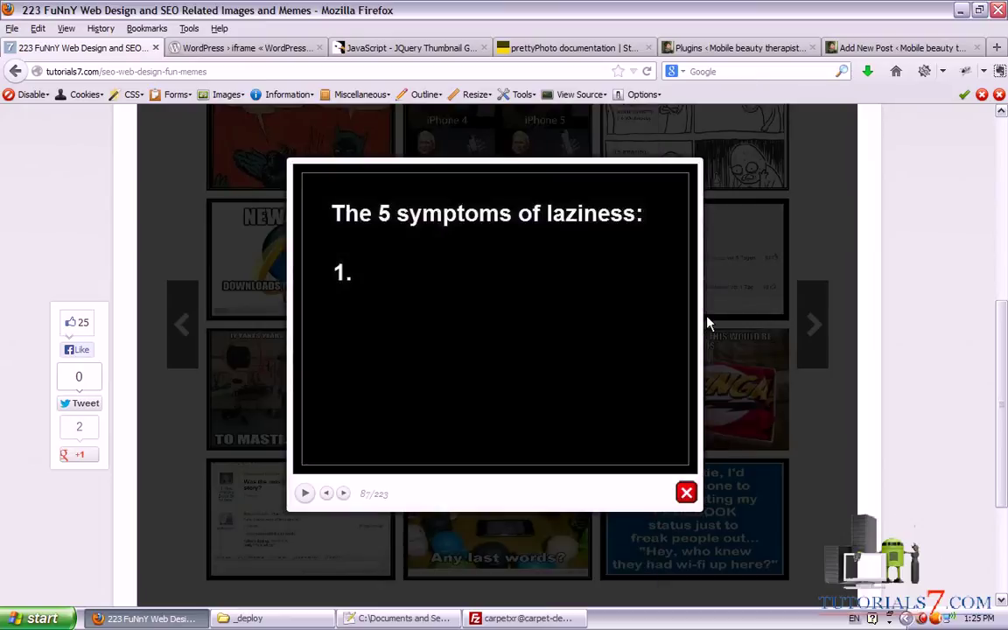
{"action": "key", "text": "Right"}
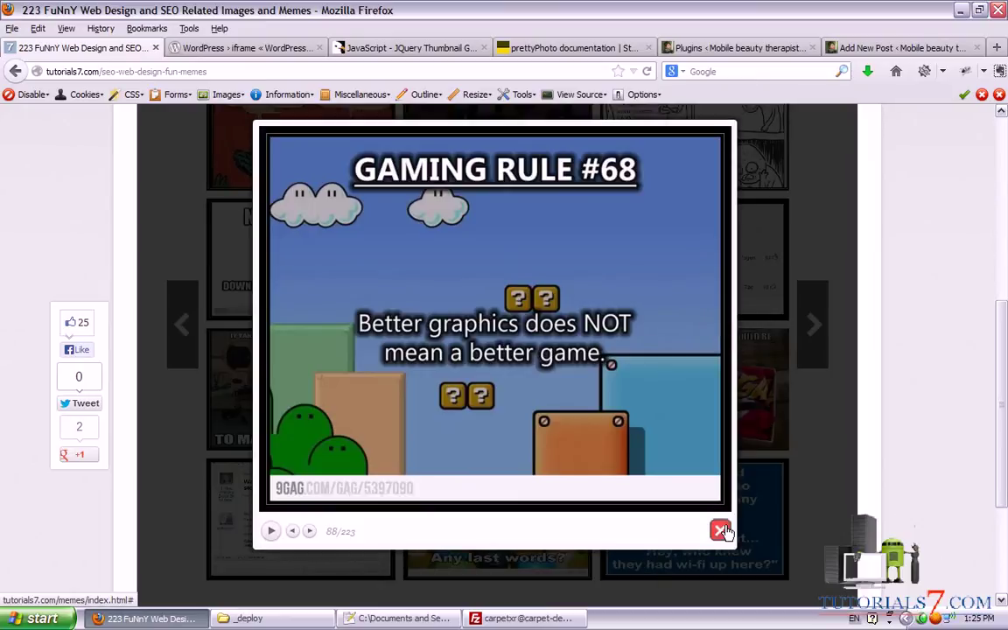
{"action": "left_click", "coordinate": [720, 529]}
{"action": "left_click_drag", "start_coordinate": [1000, 350], "coordinate": [1001, 173]}
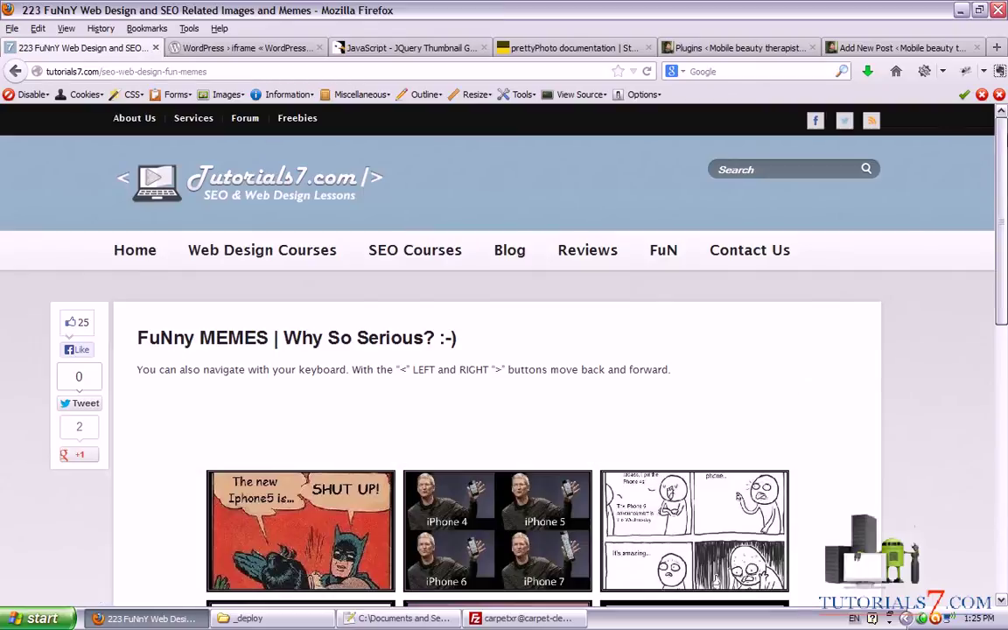
Show the iframe plugin page in the WordPress Plugin Directory and temporarily circle the iframe name in its banner.
{"action": "left_click", "coordinate": [247, 48]}
{"action": "left_click", "coordinate": [419, 336]}
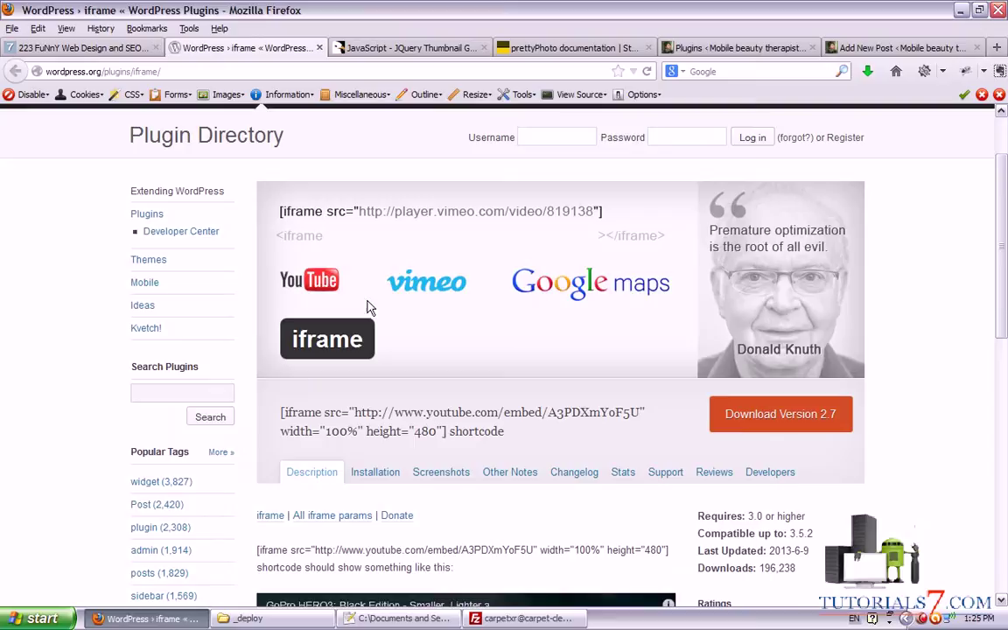
{"action": "mouse_move", "coordinate": [385, 313]}
{"action": "left_mouse_down"}
{"action": "mouse_move", "coordinate": [288, 331]}
{"action": "mouse_move", "coordinate": [350, 382]}
{"action": "mouse_move", "coordinate": [423, 354]}
{"action": "mouse_move", "coordinate": [390, 314]}
{"action": "left_mouse_up"}
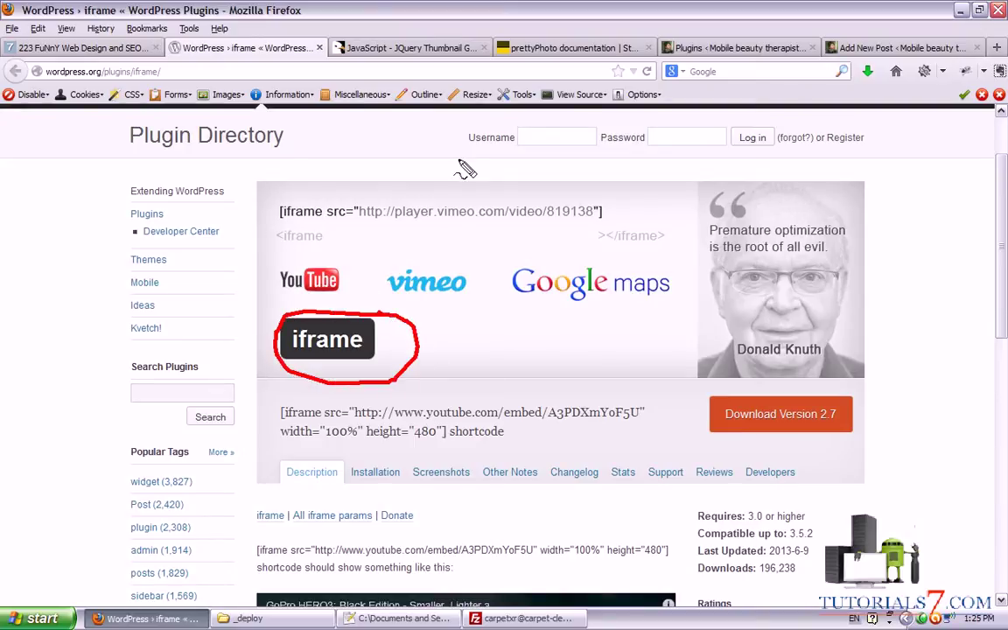
{"action": "mouse_move", "coordinate": [999, 192]}
{"action": "left_mouse_down"}
{"action": "mouse_move", "coordinate": [998, 277]}
{"action": "mouse_move", "coordinate": [930, 297]}
{"action": "left_mouse_up"}
{"action": "mouse_move", "coordinate": [255, 298]}
{"action": "left_mouse_down"}
{"action": "mouse_move", "coordinate": [690, 298]}
{"action": "mouse_move", "coordinate": [547, 262]}
{"action": "mouse_move", "coordinate": [288, 265]}
{"action": "mouse_move", "coordinate": [251, 295]}
{"action": "left_mouse_up"}
{"action": "key", "text": "Escape"}
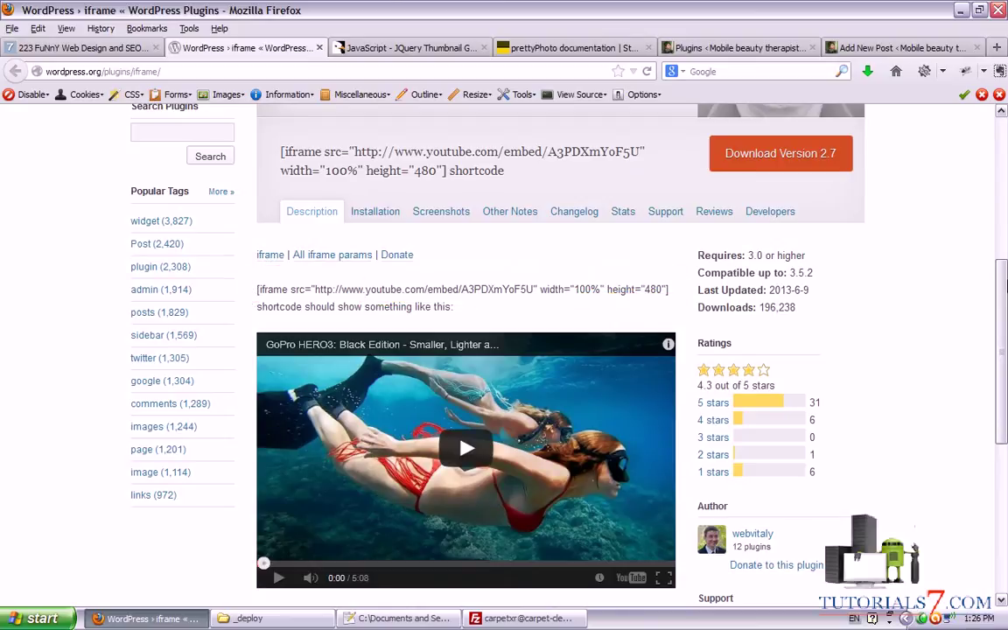
Examine the iframe plugin's shortcode description, ratings and compatibility details.
{"action": "left_click_drag", "start_coordinate": [1003, 293], "coordinate": [1007, 359]}
{"action": "scroll", "coordinate": [512, 350], "scroll_direction": "down", "scroll_amount": 2}
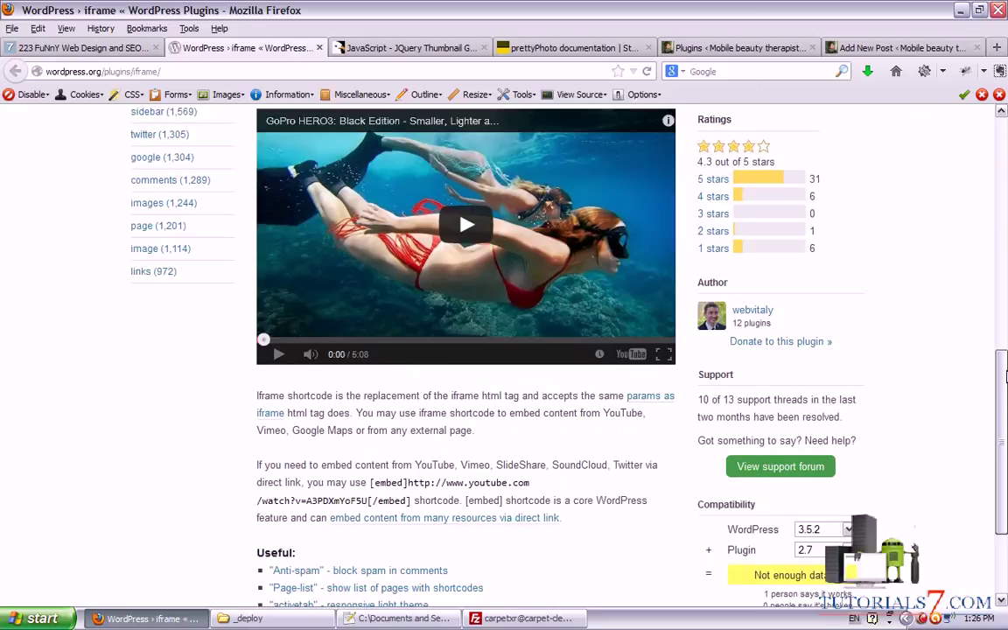
{"action": "scroll", "coordinate": [512, 350], "scroll_direction": "down", "scroll_amount": 1}
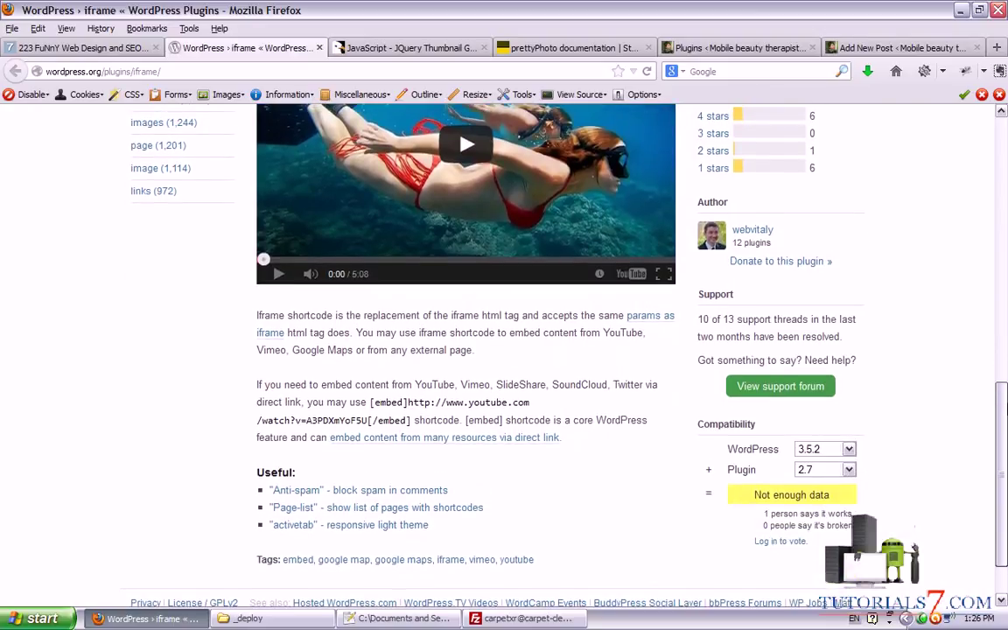
{"action": "left_click_drag", "start_coordinate": [1006, 418], "coordinate": [916, 74]}
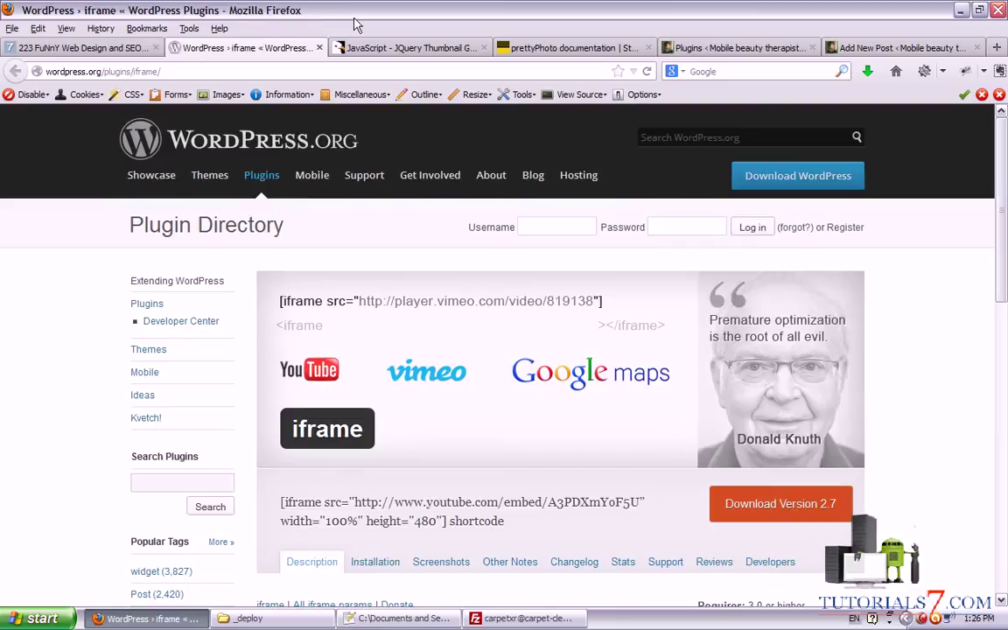
Show the JQuery Thumbnail Gallery With LightBox page on CodeCanyon and temporarily circle the Regular License price.
{"action": "left_click", "coordinate": [407, 47]}
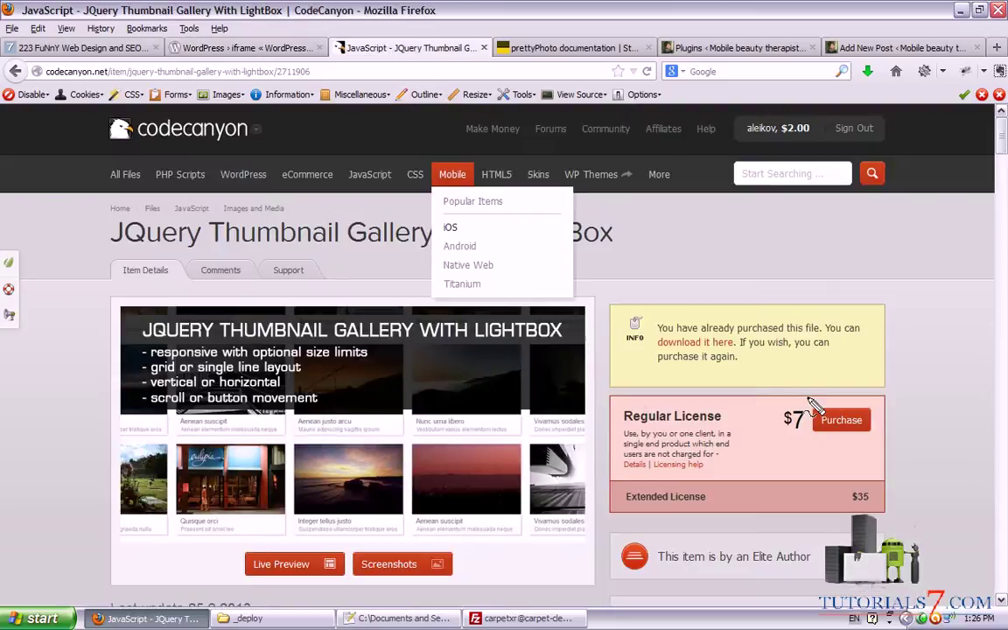
{"action": "mouse_move", "coordinate": [792, 386]}
{"action": "left_mouse_down"}
{"action": "mouse_move", "coordinate": [899, 473]}
{"action": "mouse_move", "coordinate": [794, 396]}
{"action": "left_mouse_up"}
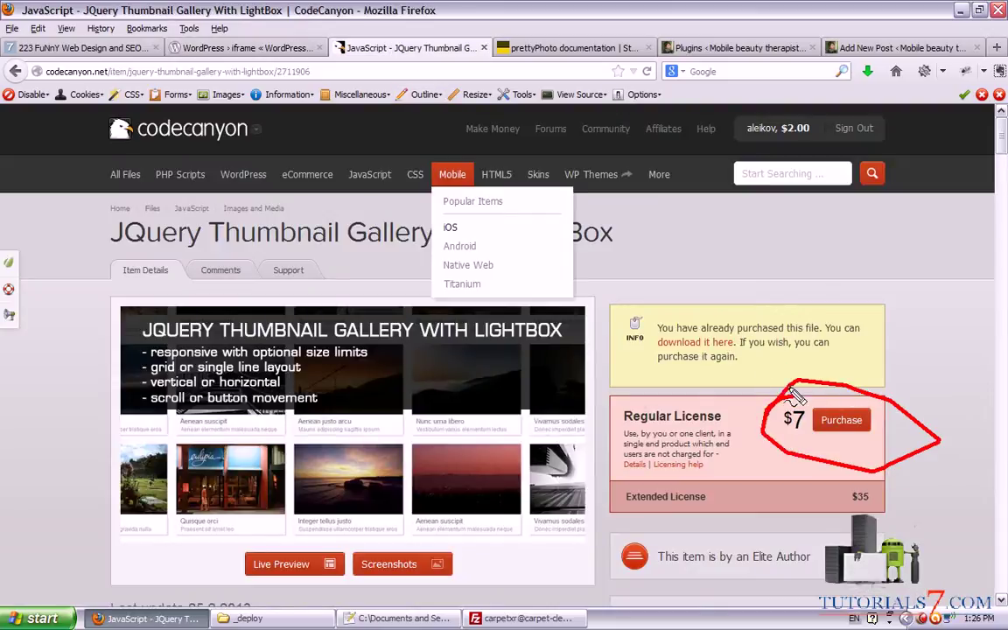
{"action": "key", "text": "Escape"}
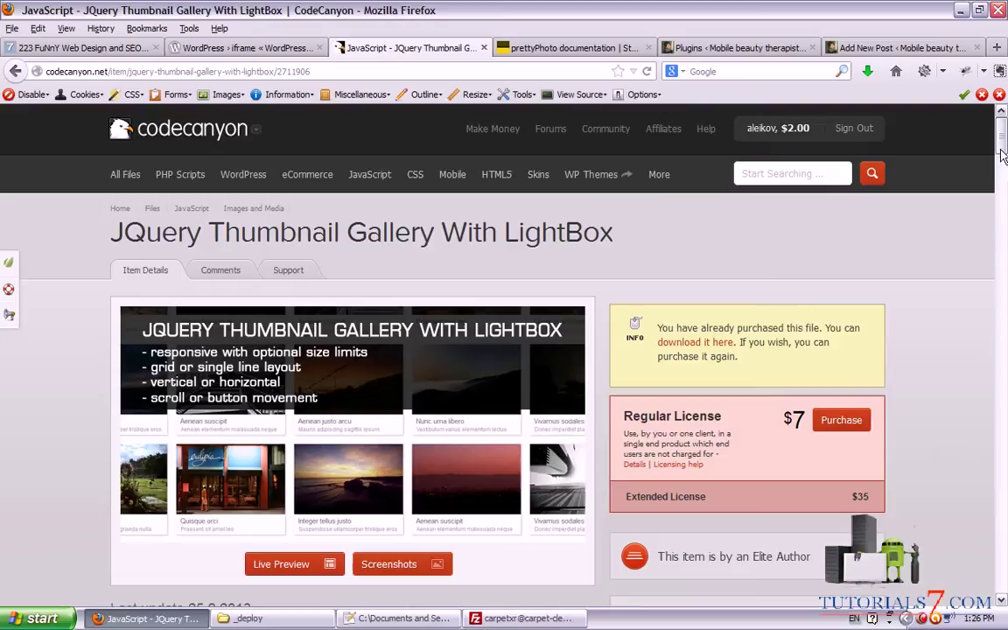
Open the live preview of the JQuery Thumbnail Gallery With LightBox and find its grid examples.
{"action": "mouse_move", "coordinate": [1004, 155]}
{"action": "left_mouse_down"}
{"action": "mouse_move", "coordinate": [1006, 228]}
{"action": "mouse_move", "coordinate": [1005, 141]}
{"action": "left_mouse_up"}
{"action": "scroll", "coordinate": [576, 233], "scroll_direction": "down", "scroll_amount": 2}
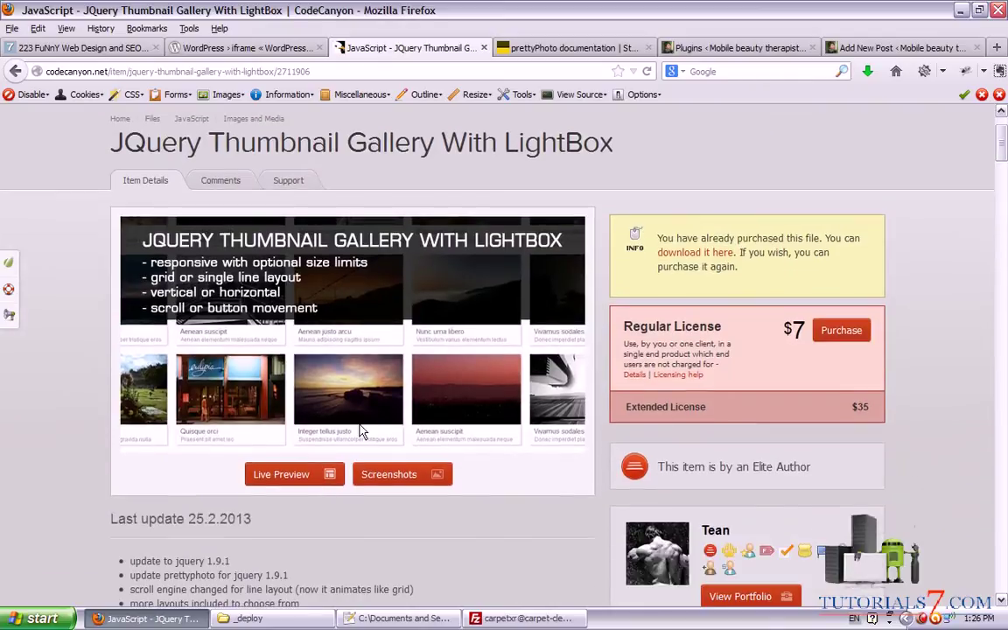
{"action": "left_click", "coordinate": [279, 475]}
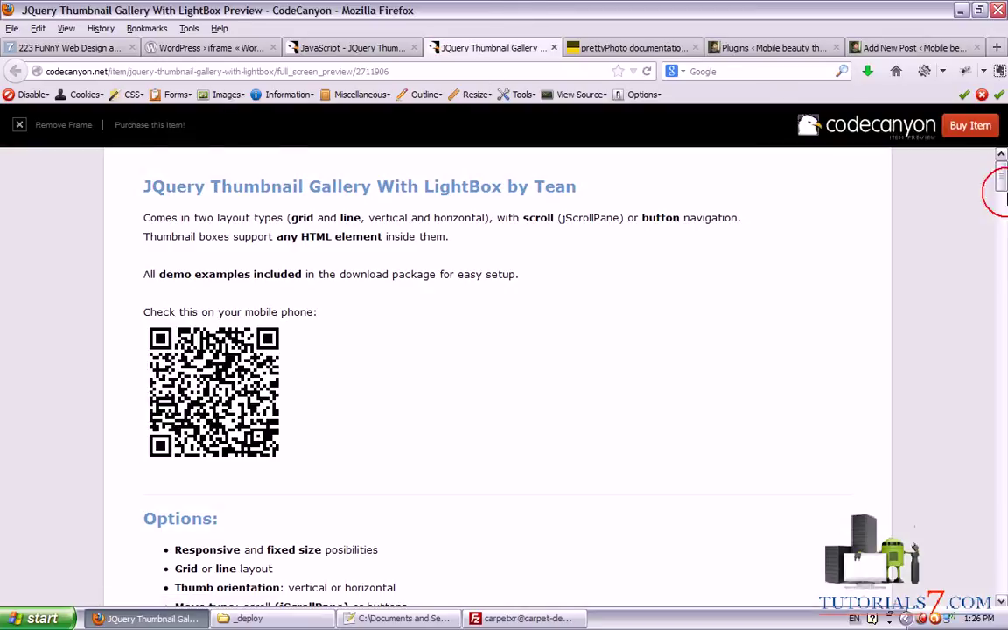
{"action": "left_click_drag", "start_coordinate": [1001, 188], "coordinate": [1003, 228]}
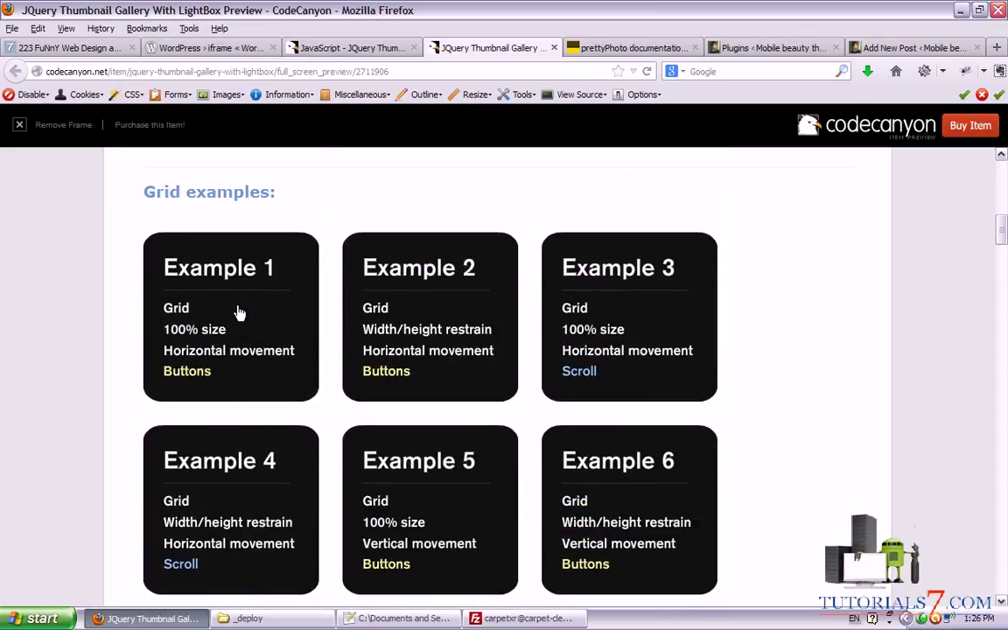
Open grid Examples 1, 2 and 3 from the live preview in separate new tabs.
{"action": "right_click", "coordinate": [204, 242]}
{"action": "left_click", "coordinate": [254, 249]}
{"action": "right_click", "coordinate": [435, 333]}
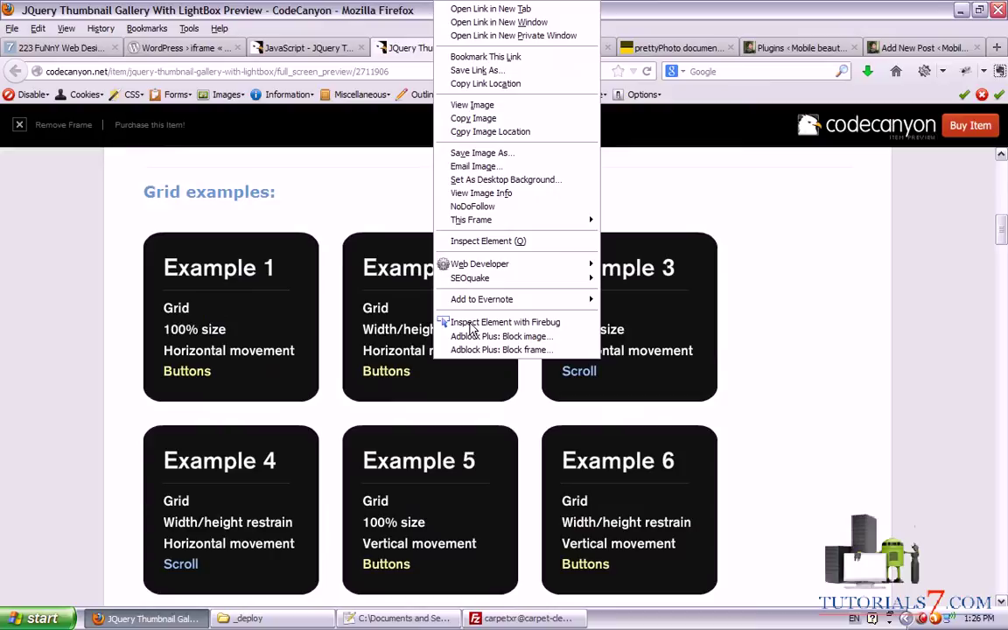
{"action": "left_click", "coordinate": [486, 9]}
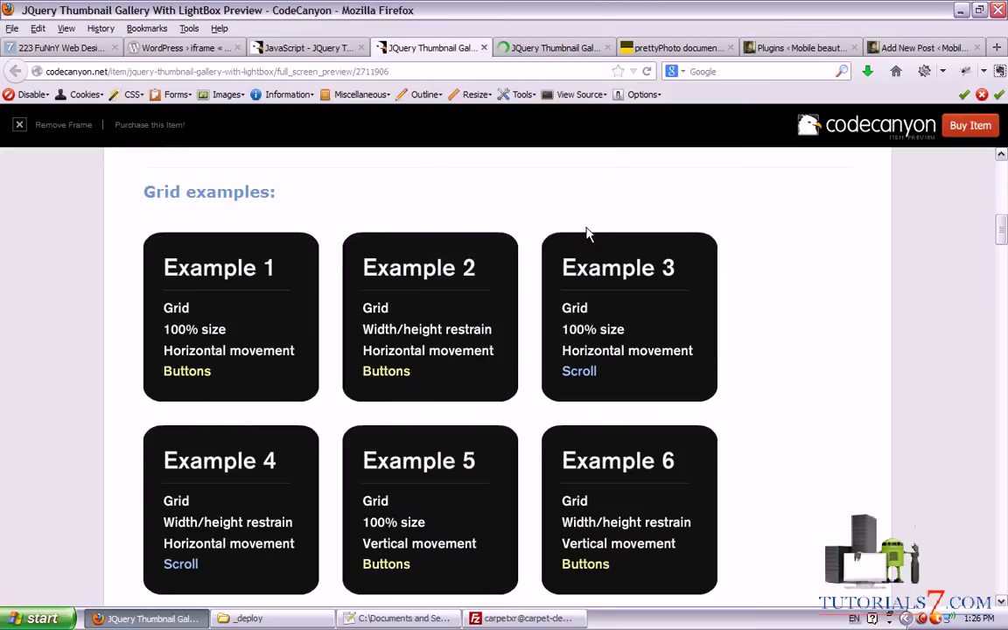
{"action": "middle_click", "coordinate": [602, 322]}
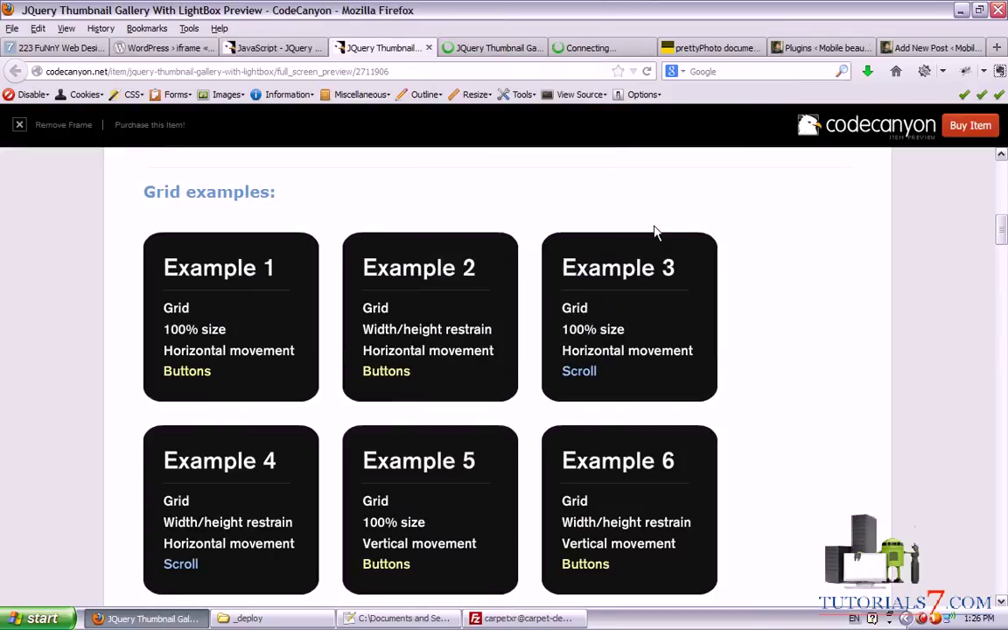
{"action": "middle_click", "coordinate": [637, 329]}
Try Example 1's button navigation and lightbox, advance to the Vimeo video, and close the example's tab.
{"action": "left_click", "coordinate": [453, 51]}
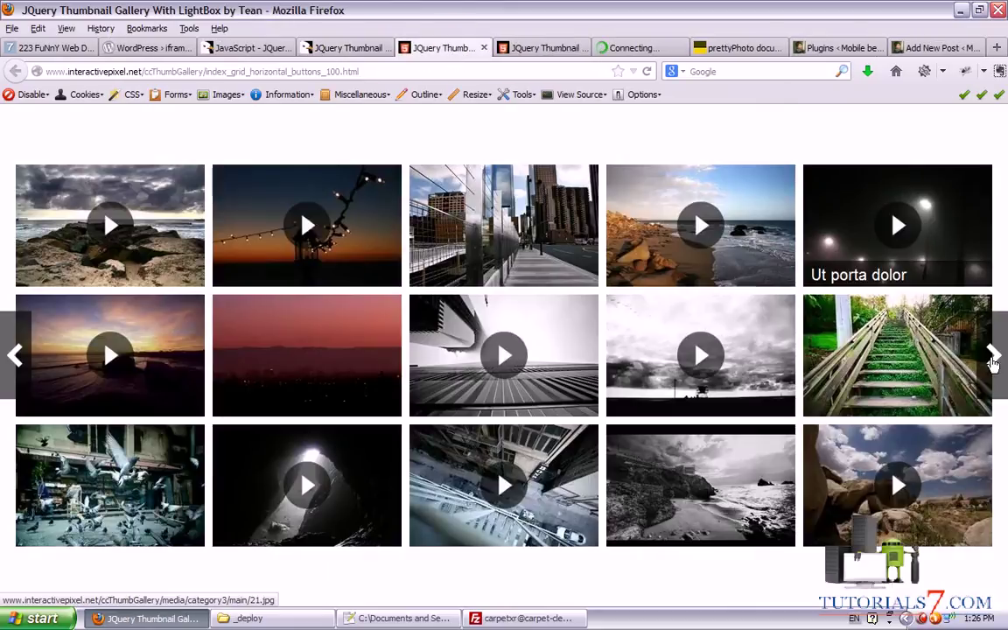
{"action": "left_click", "coordinate": [1002, 366]}
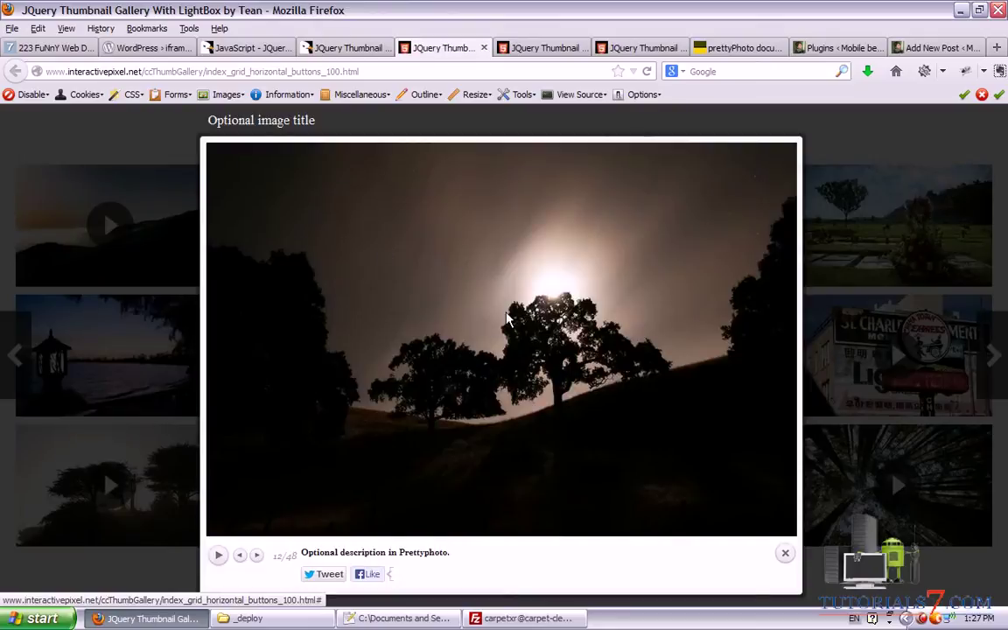
{"action": "left_click", "coordinate": [782, 349]}
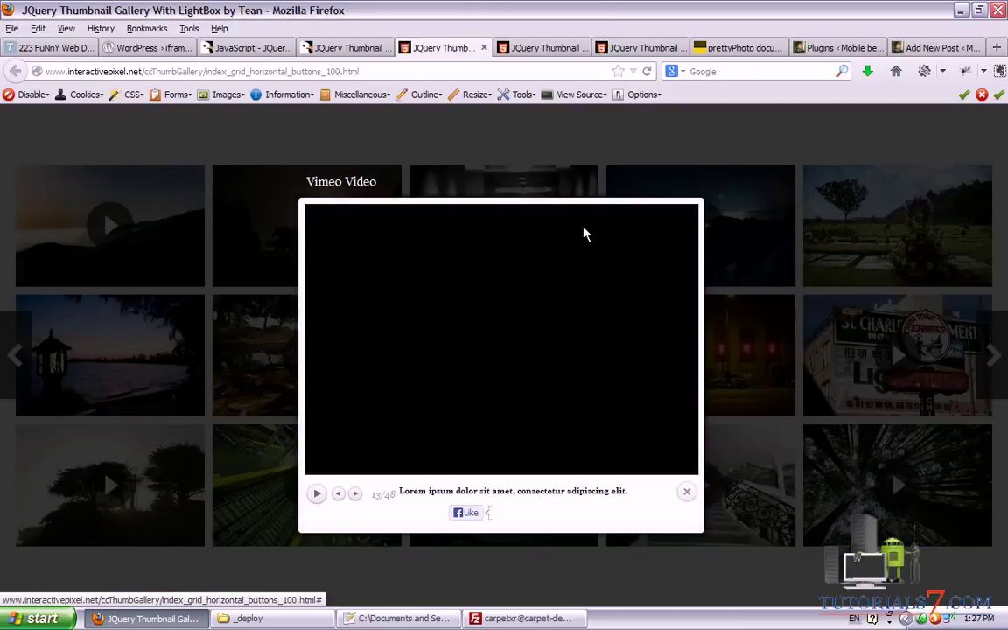
{"action": "left_click", "coordinate": [486, 48]}
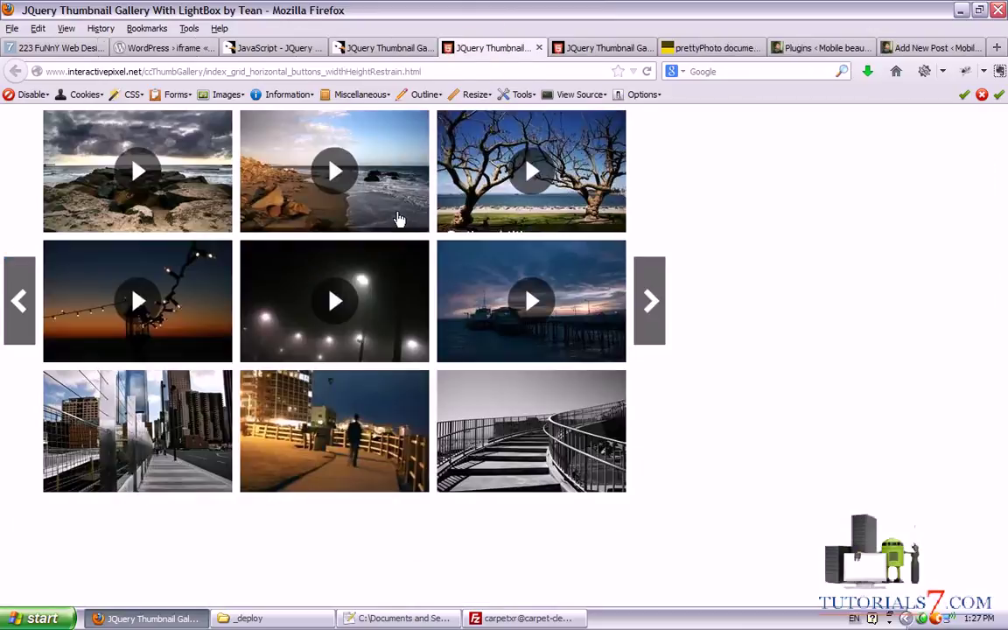
Outline the width- and height-restrained gallery area in Example 2, clear the drawing, and close the example's tab.
{"action": "mouse_move", "coordinate": [713, 110]}
{"action": "left_mouse_down"}
{"action": "mouse_move", "coordinate": [714, 280]}
{"action": "mouse_move", "coordinate": [687, 512]}
{"action": "mouse_move", "coordinate": [2, 537]}
{"action": "left_mouse_up"}
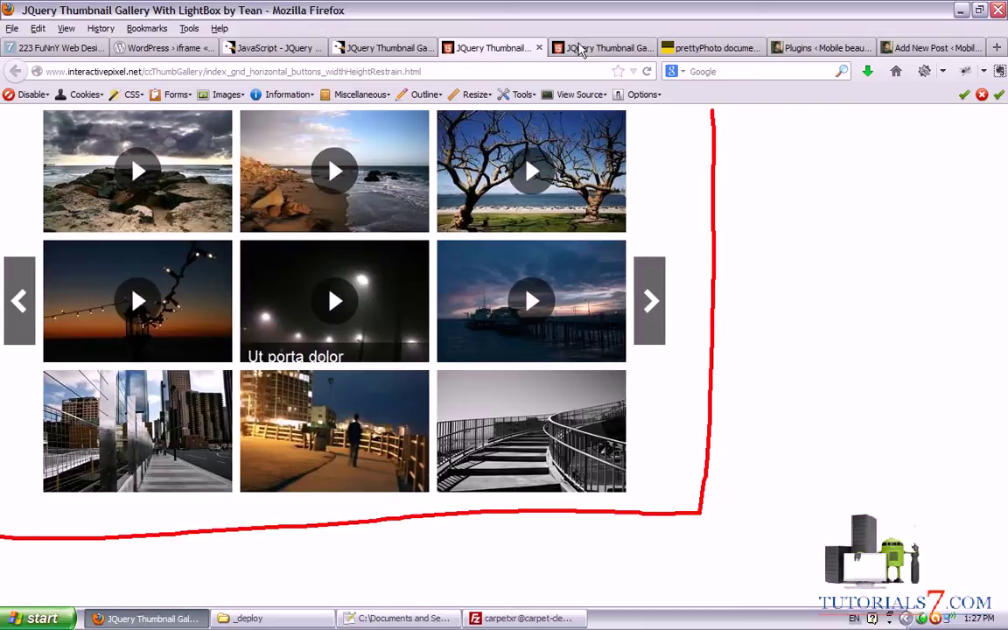
{"action": "key", "text": "Escape"}
{"action": "left_click", "coordinate": [538, 48]}
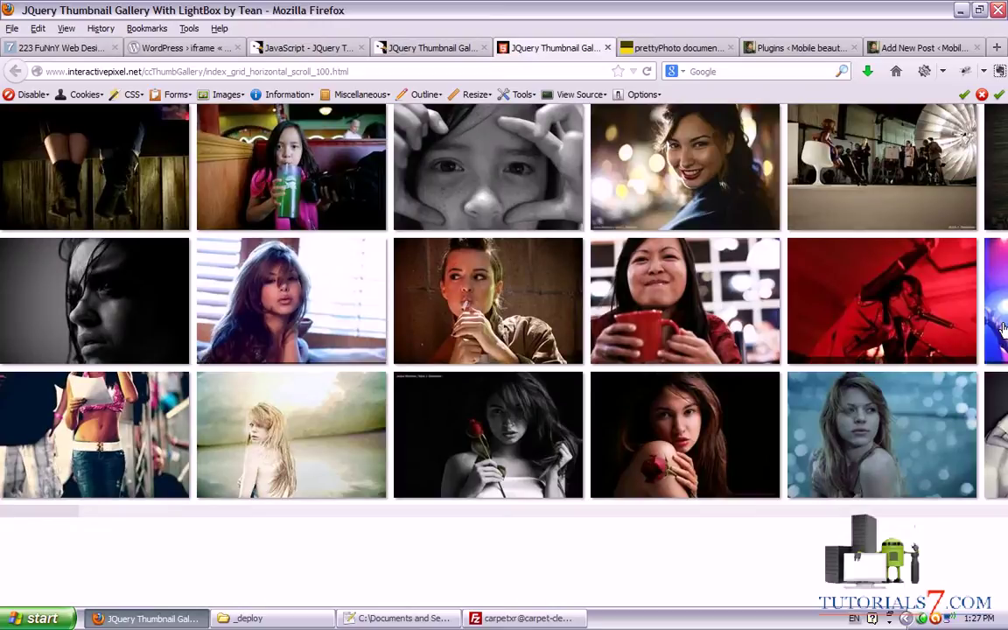
Scroll horizontally through the full-width thumbnail grid of Example 3.
{"action": "scroll", "coordinate": [987, 298], "scroll_direction": "down", "scroll_amount": 1}
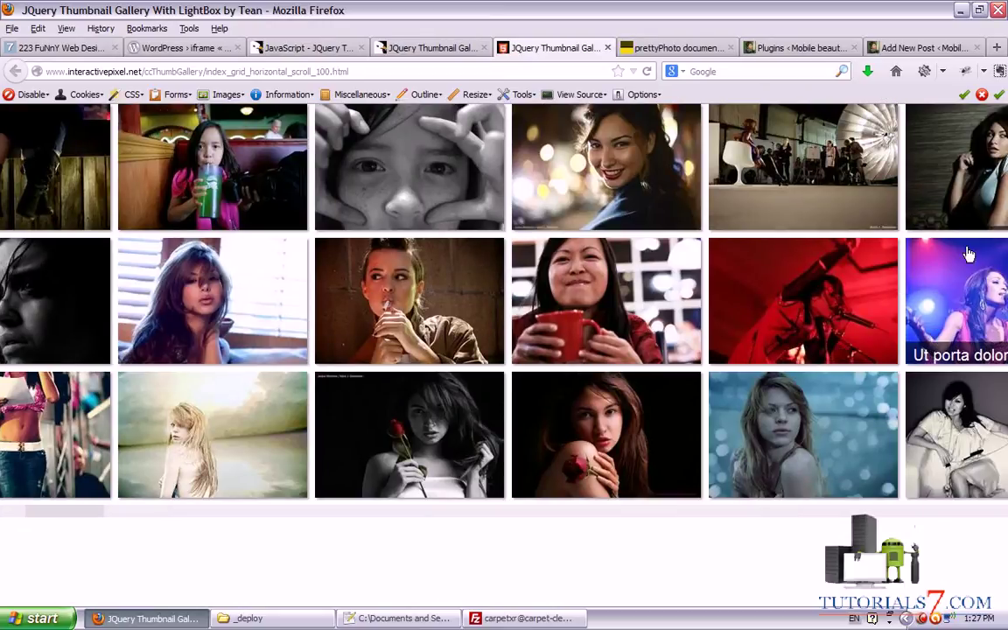
{"action": "scroll", "coordinate": [984, 263], "scroll_direction": "down", "scroll_amount": 2}
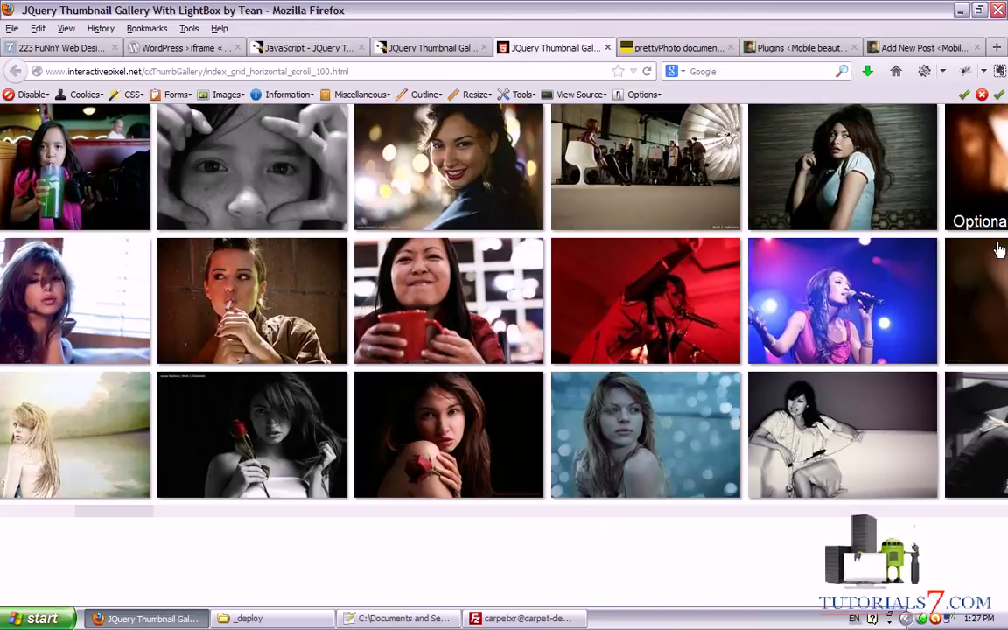
{"action": "scroll", "coordinate": [998, 254], "scroll_direction": "down", "scroll_amount": 2}
{"action": "scroll", "coordinate": [876, 302], "scroll_direction": "down", "scroll_amount": 2}
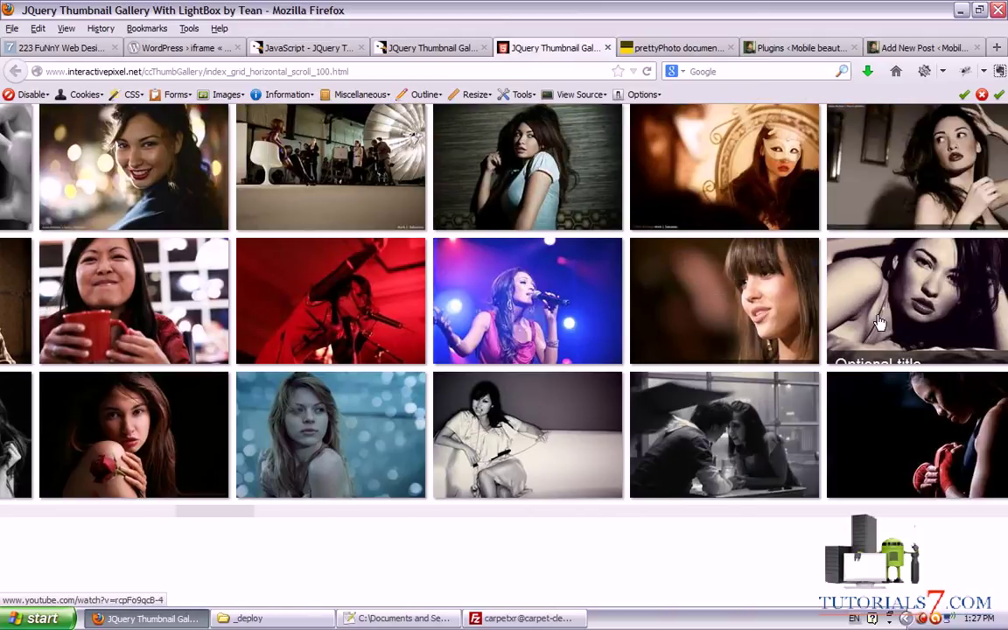
Scroll further through Example 3's grid, open the "Vivamus in nulla" YouTube thumbnail in the lightbox, and close it.
{"action": "scroll", "coordinate": [880, 322], "scroll_direction": "down", "scroll_amount": 2}
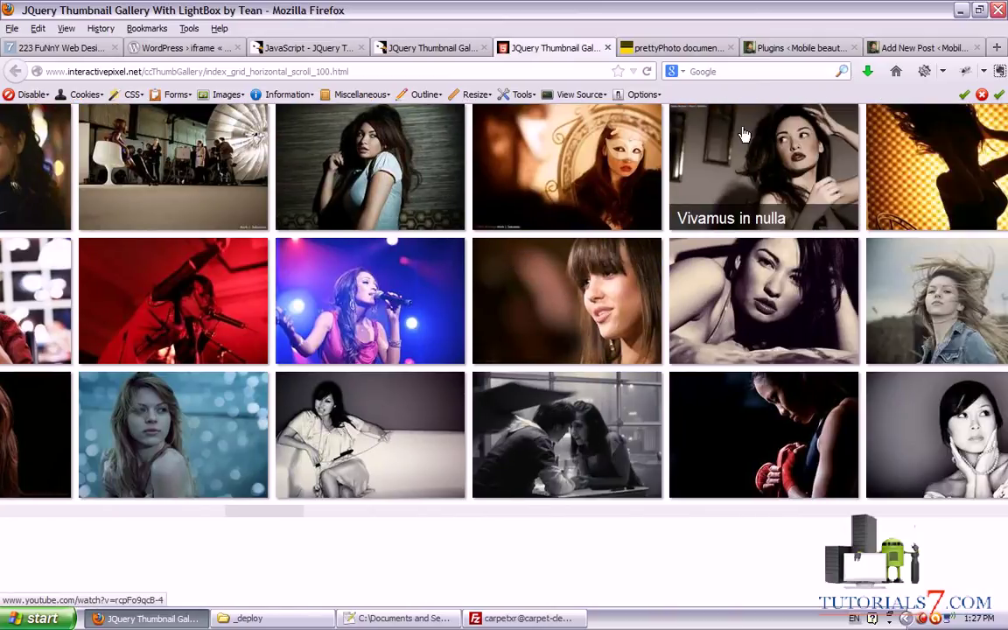
{"action": "left_click", "coordinate": [743, 134]}
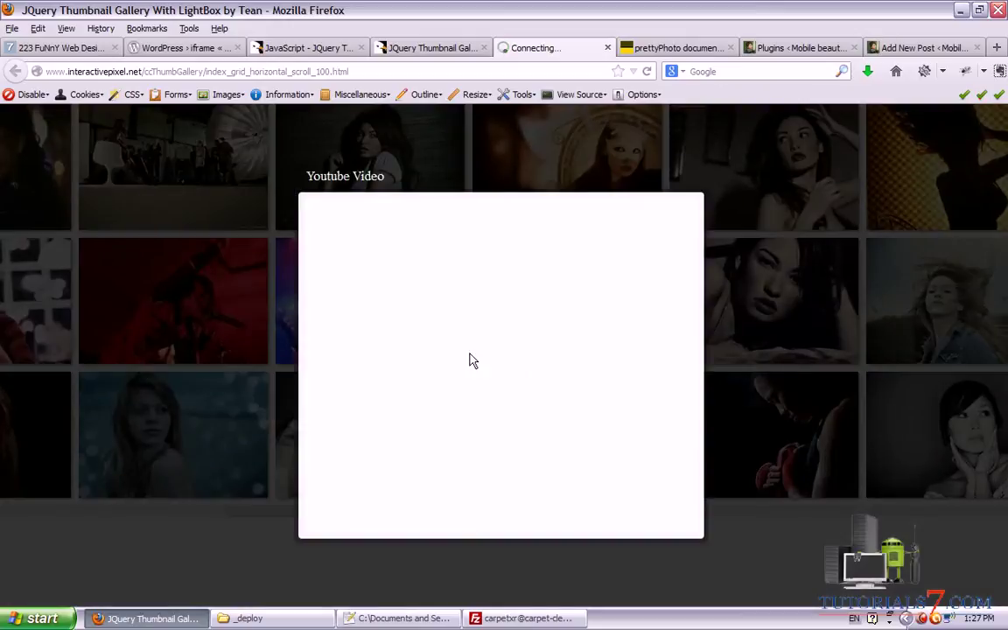
{"action": "left_click", "coordinate": [687, 490]}
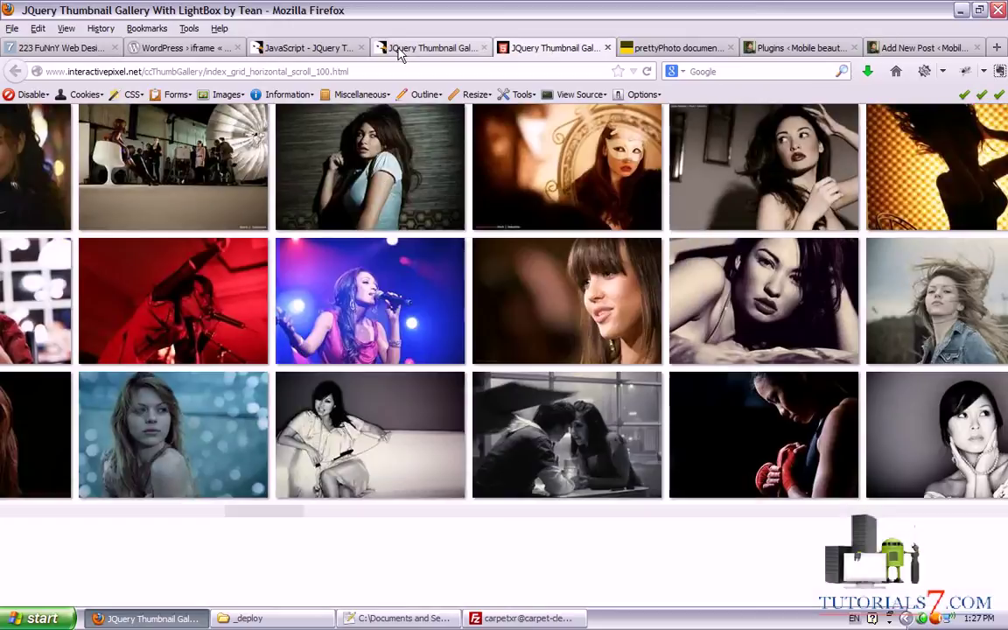
Open grid Example 8 from the live preview, try its vertical scrolling, and close the tabs of Examples 8 and 3.
{"action": "left_click", "coordinate": [385, 47]}
{"action": "scroll", "coordinate": [464, 317], "scroll_direction": "down", "scroll_amount": 4}
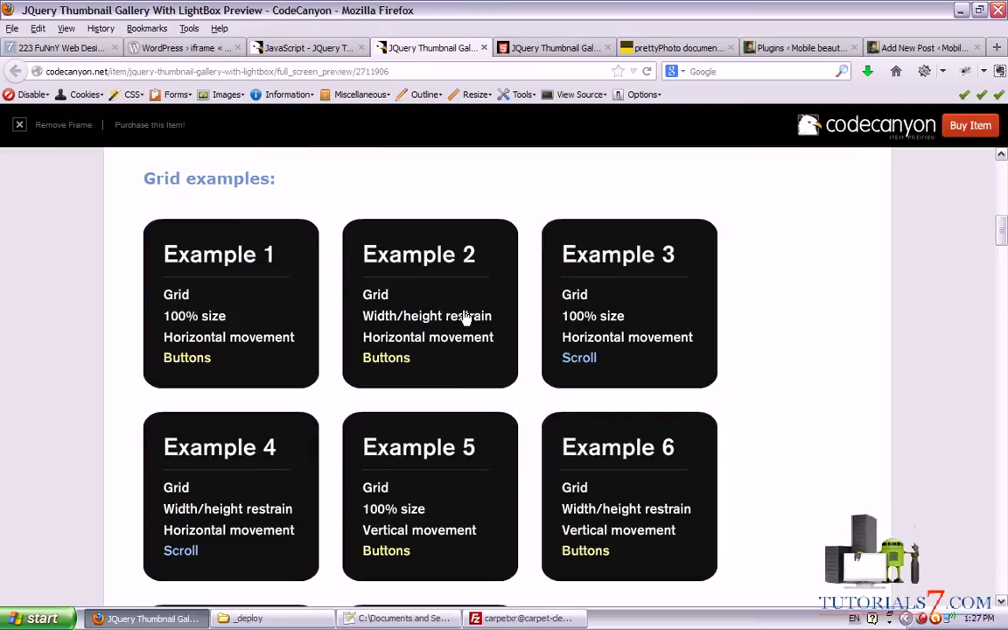
{"action": "scroll", "coordinate": [447, 492], "scroll_direction": "down", "scroll_amount": 2}
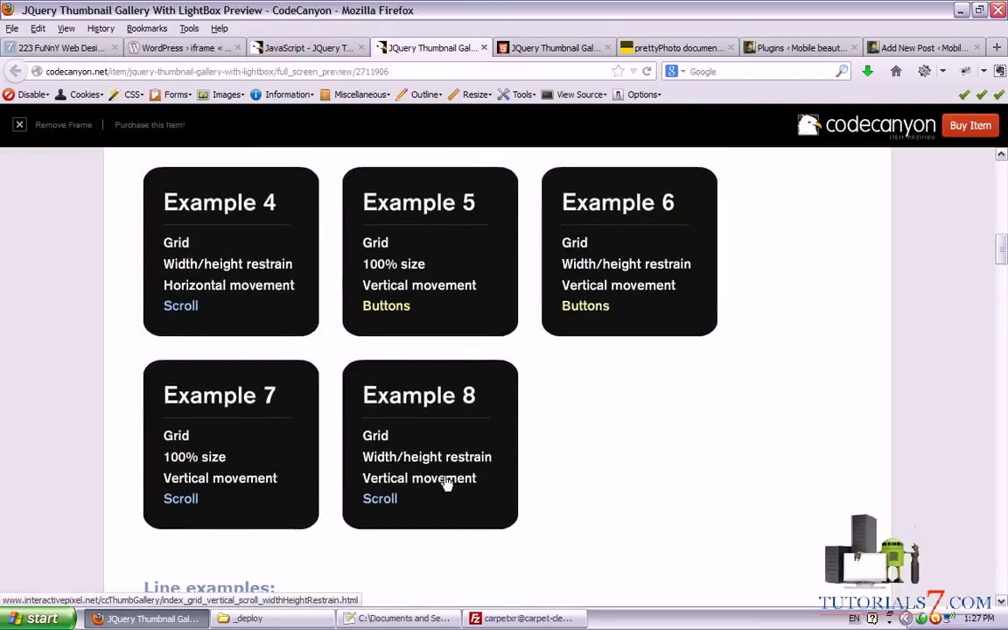
{"action": "left_click", "coordinate": [418, 445]}
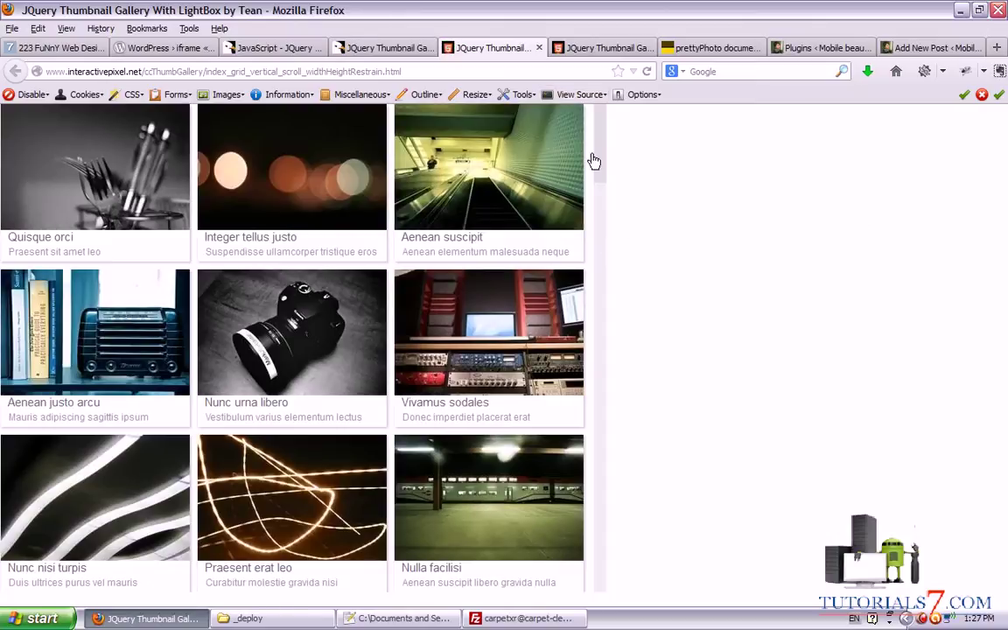
{"action": "left_click_drag", "start_coordinate": [595, 156], "coordinate": [593, 84]}
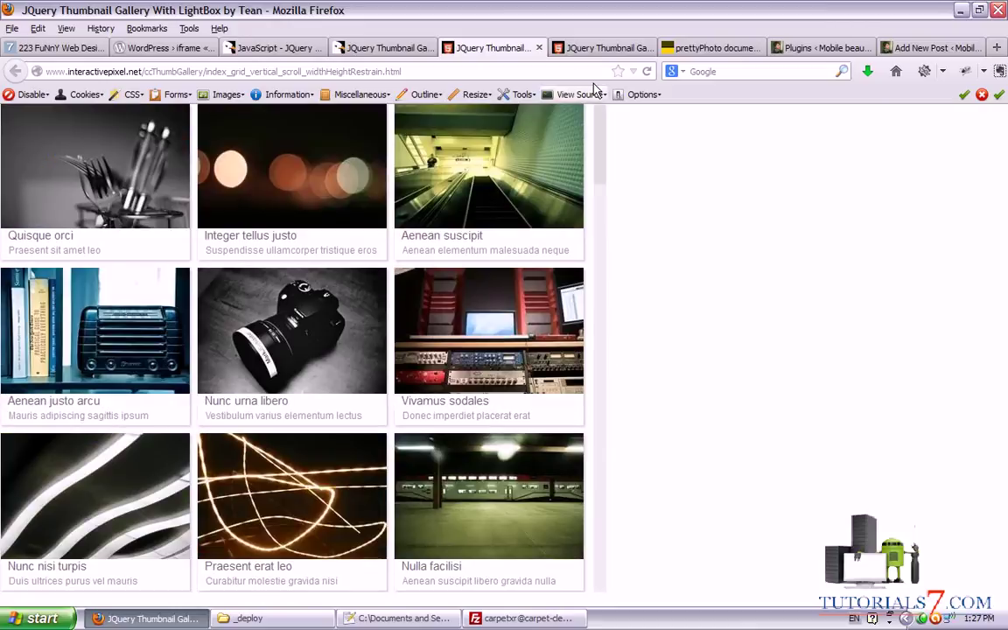
{"action": "left_click", "coordinate": [540, 49]}
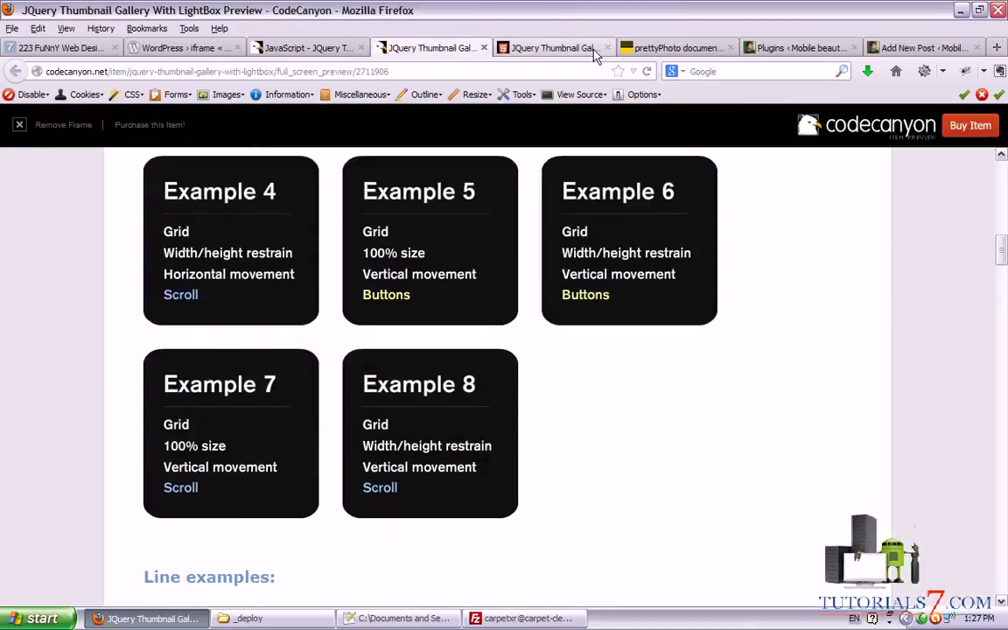
{"action": "left_click", "coordinate": [533, 47]}
{"action": "left_click", "coordinate": [607, 47]}
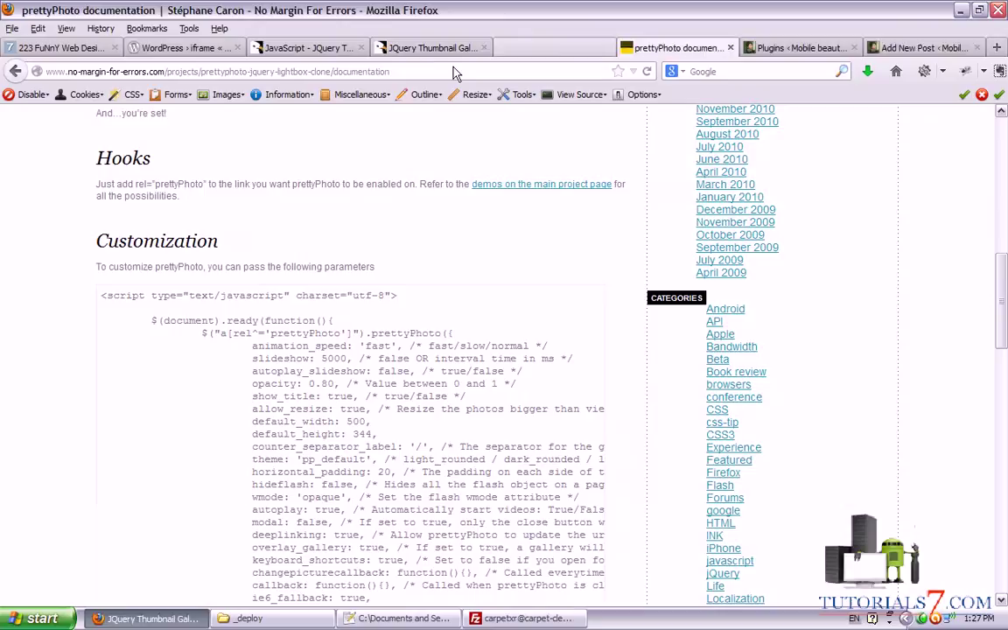
Open help.html from the help folder inside the desktop's New Folder.
{"action": "key", "text": "super+d"}
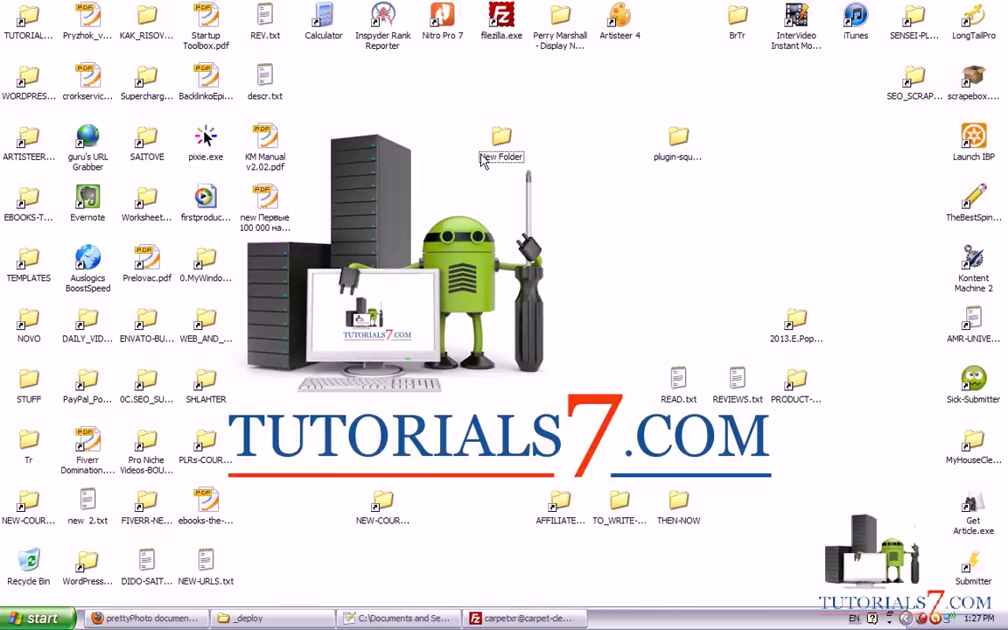
{"action": "double_click", "coordinate": [501, 139]}
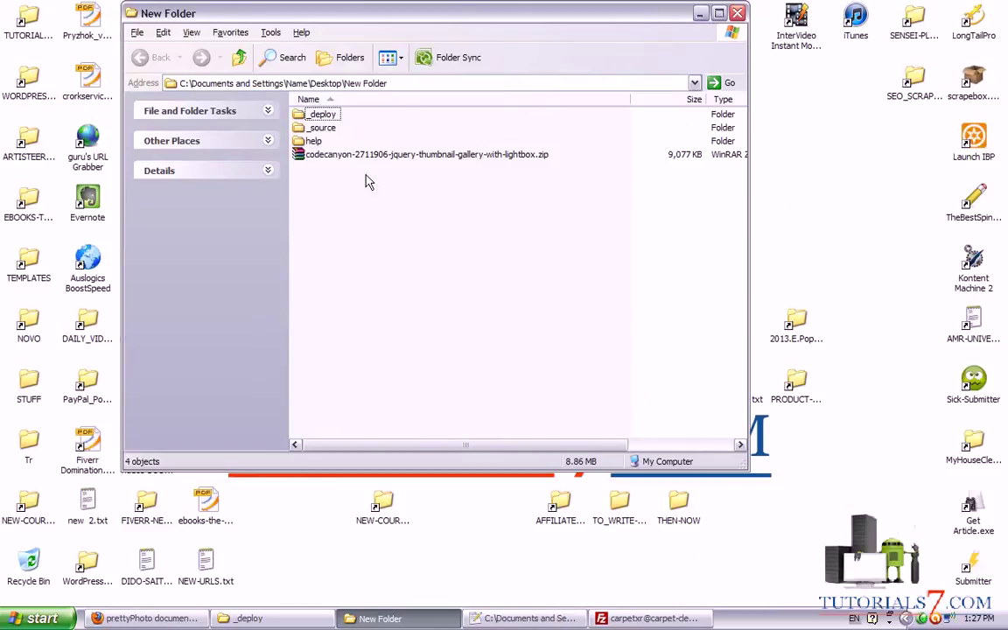
{"action": "double_click", "coordinate": [314, 143]}
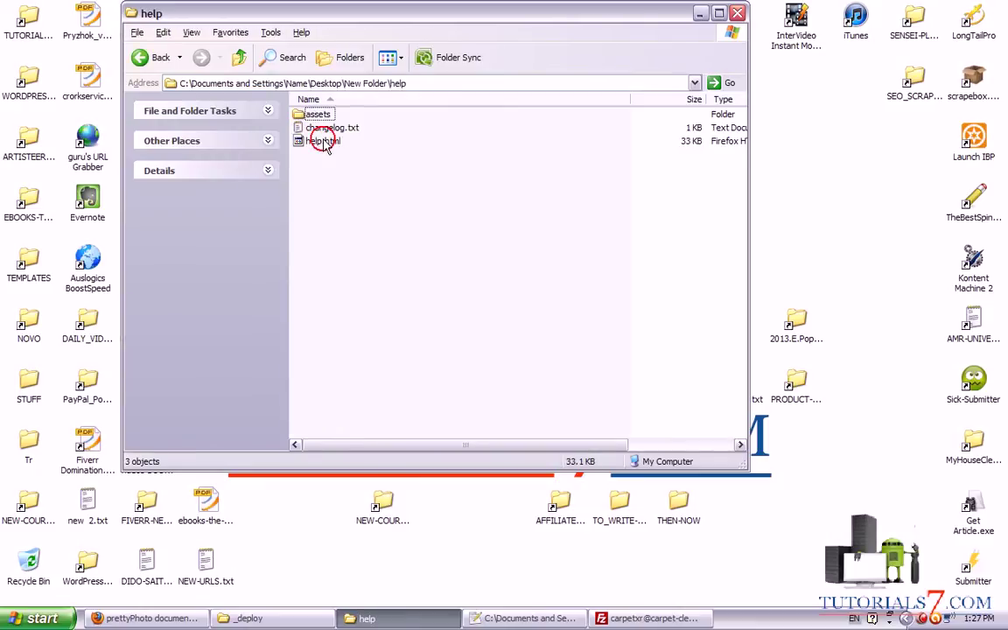
{"action": "double_click", "coordinate": [323, 142]}
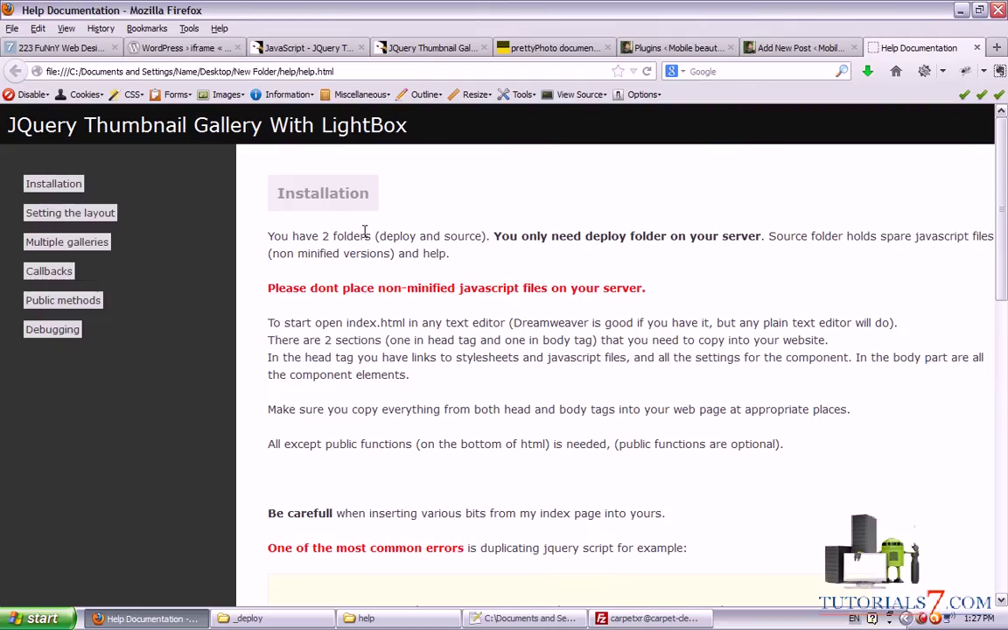
View the help sections Setting the layout, Multiple galleries, Callbacks and Public methods, and close the documentation.
{"action": "left_click", "coordinate": [95, 217]}
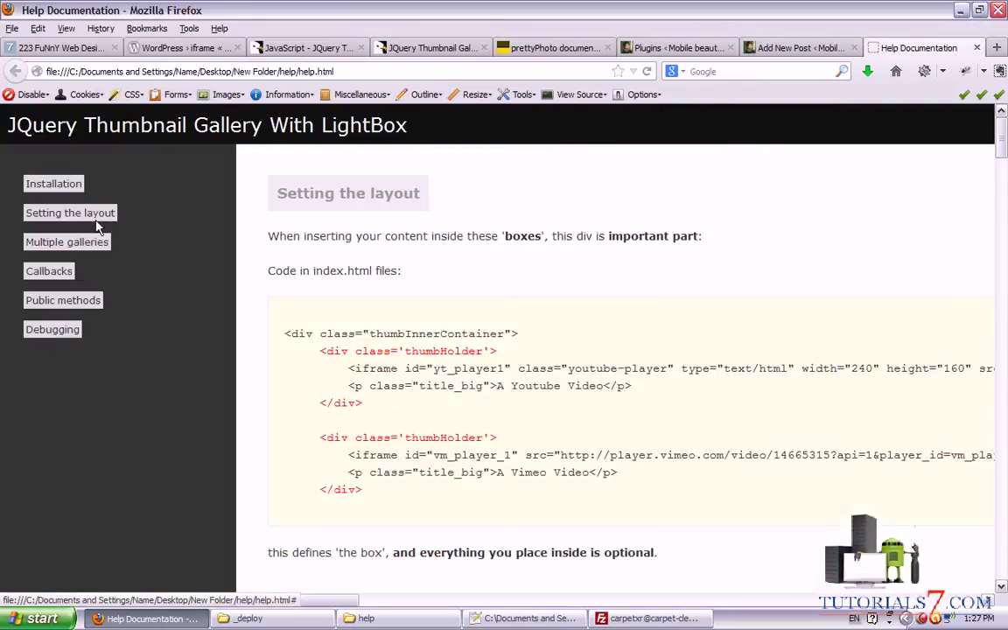
{"action": "left_click", "coordinate": [89, 246]}
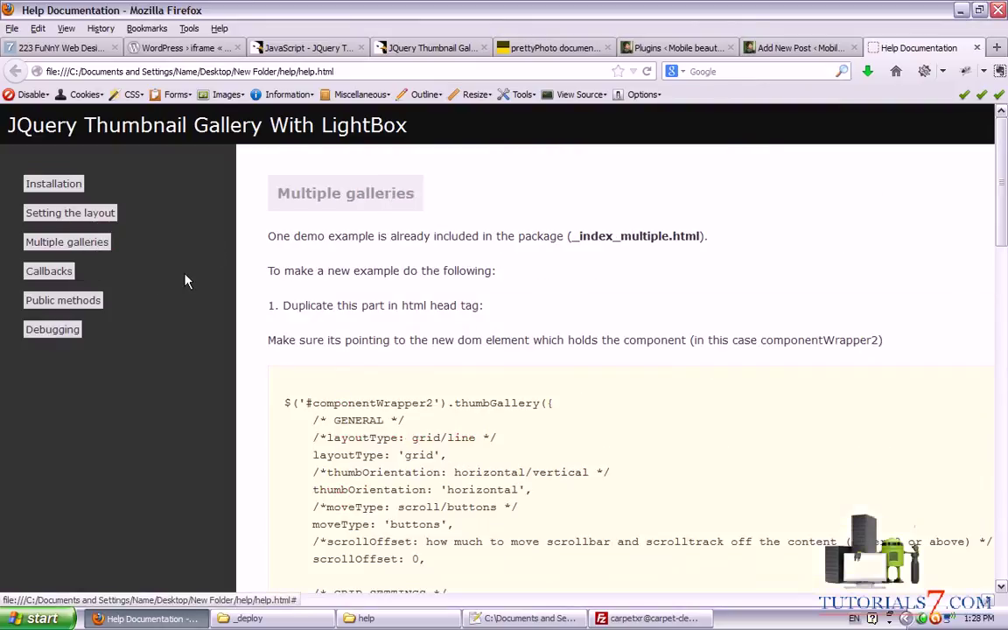
{"action": "left_click", "coordinate": [55, 272]}
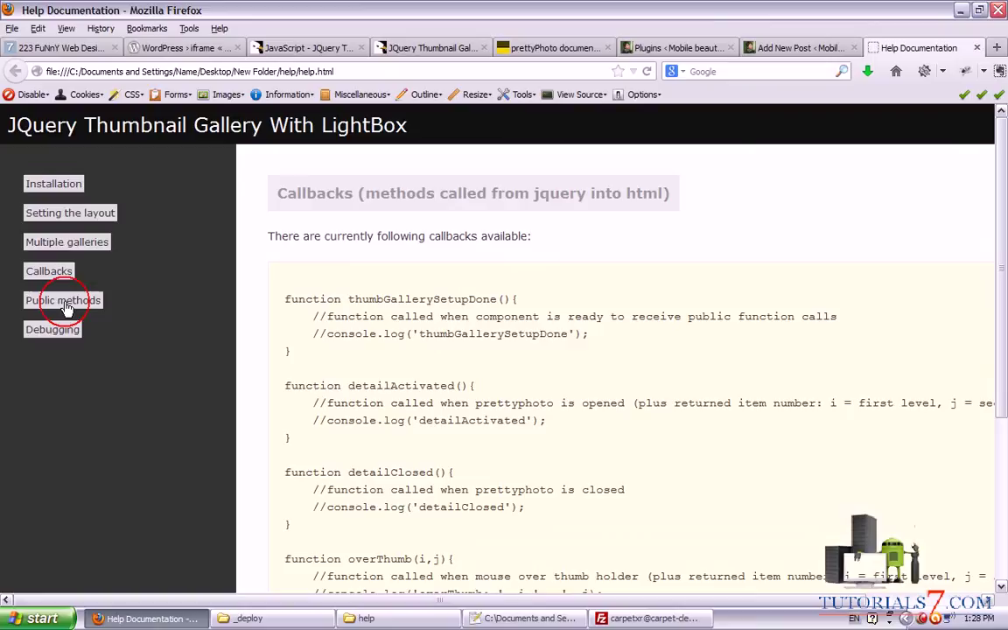
{"action": "left_click", "coordinate": [62, 300]}
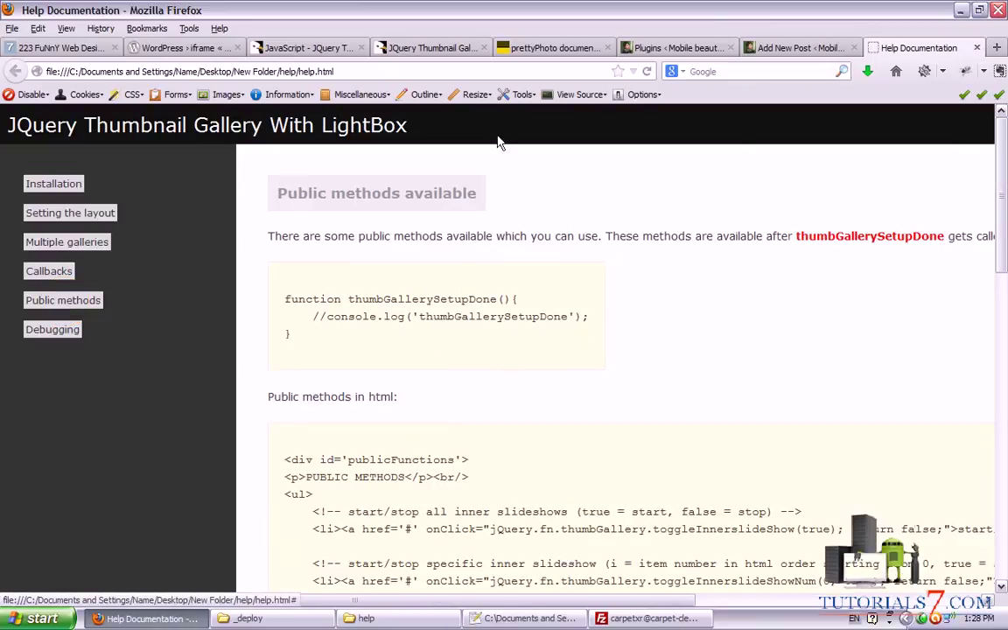
{"action": "left_click", "coordinate": [978, 47]}
Look inside the _source folder and its js subfolder, and return to New Folder.
{"action": "left_click", "coordinate": [366, 617]}
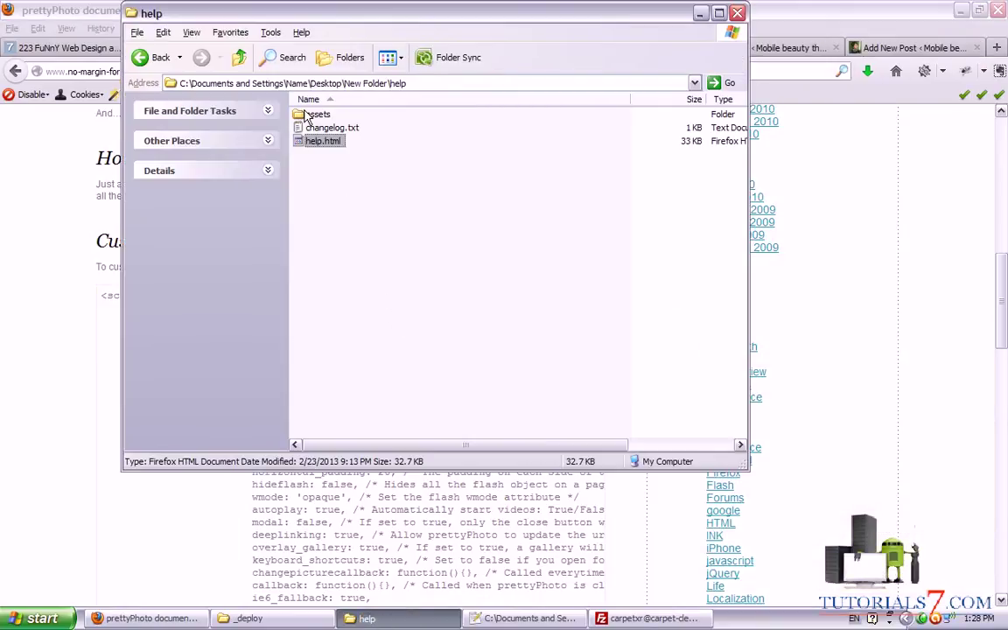
{"action": "left_click", "coordinate": [239, 57]}
{"action": "double_click", "coordinate": [321, 129]}
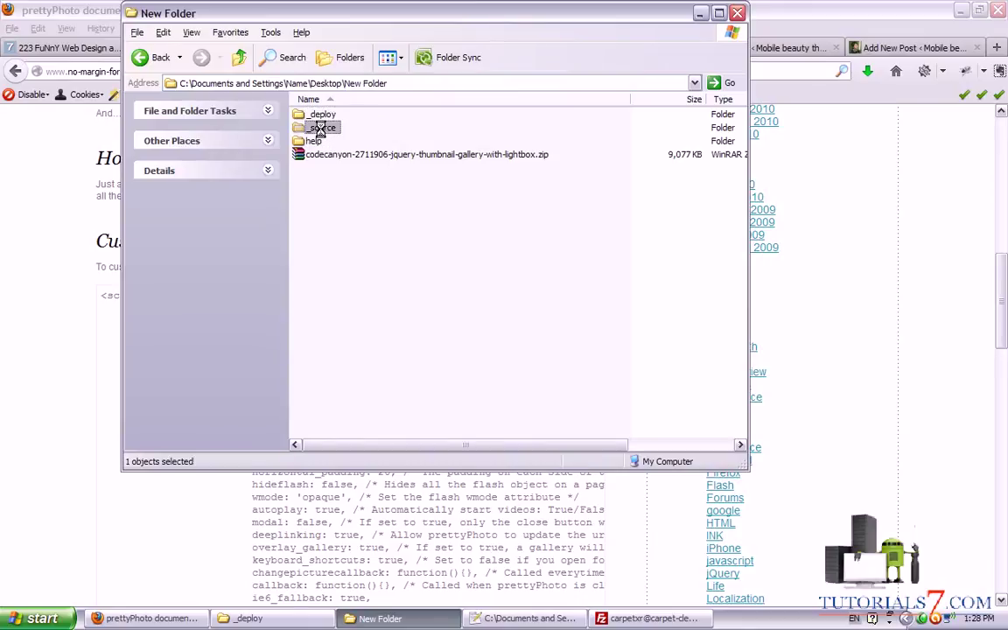
{"action": "double_click", "coordinate": [304, 117]}
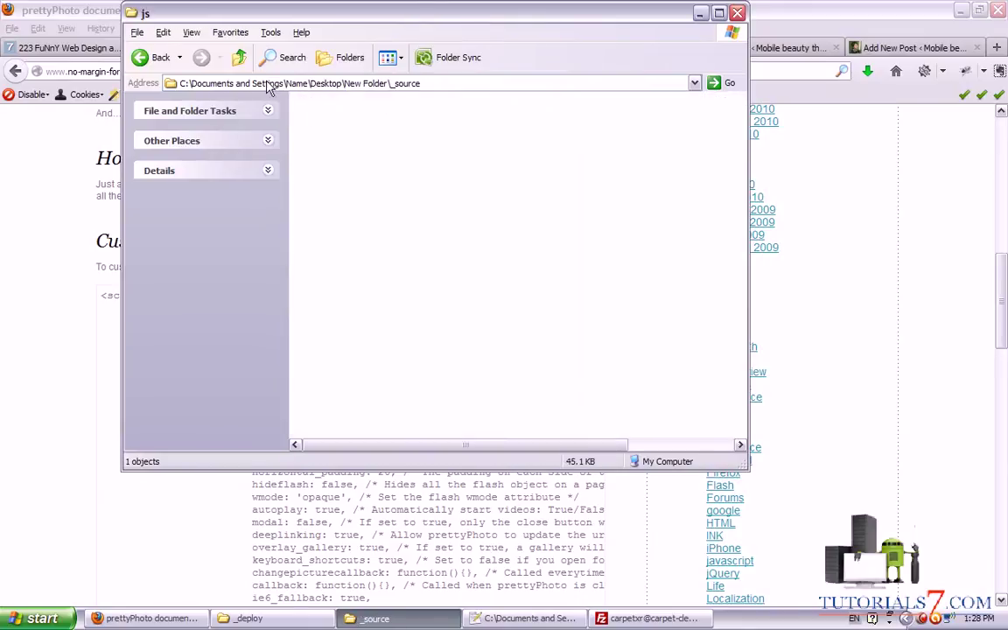
{"action": "left_click", "coordinate": [242, 60]}
{"action": "left_click", "coordinate": [238, 58]}
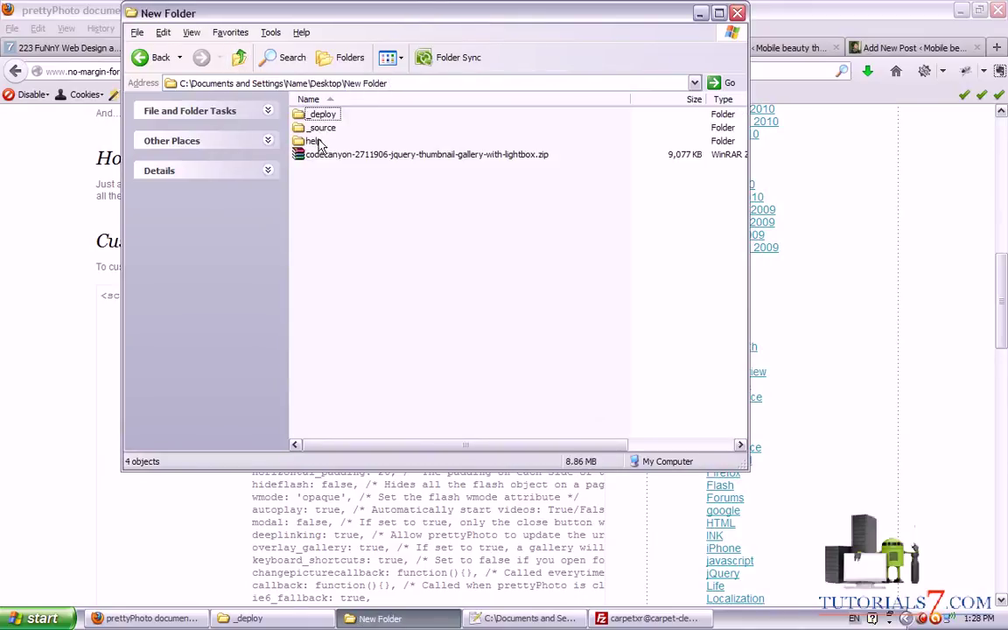
Open the _deploy folder, select all its HTML files, circle the selection count, and clear the drawing and selection.
{"action": "double_click", "coordinate": [320, 117]}
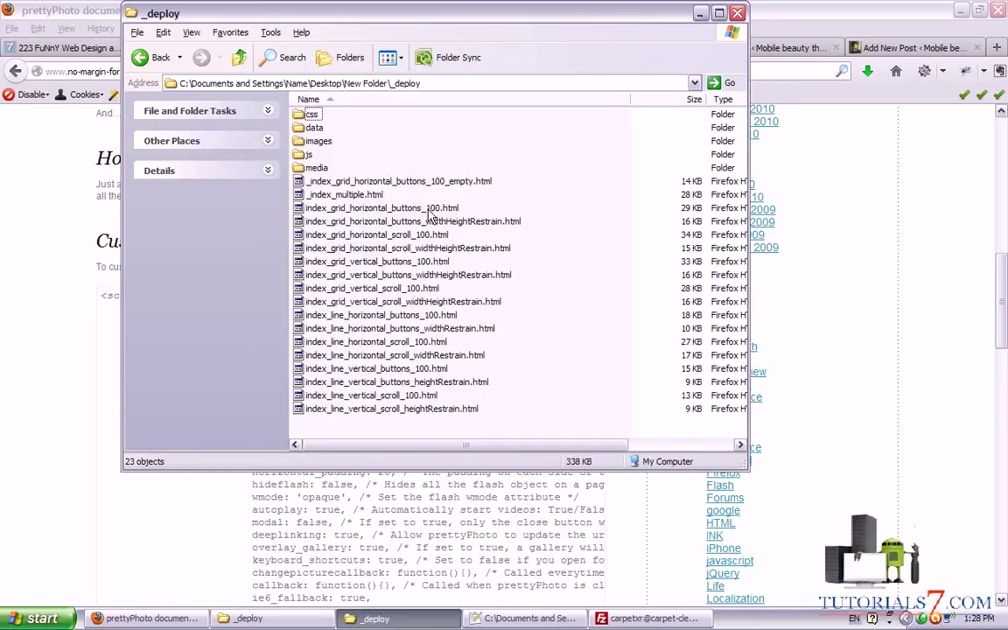
{"action": "left_click_drag", "start_coordinate": [483, 173], "coordinate": [269, 415]}
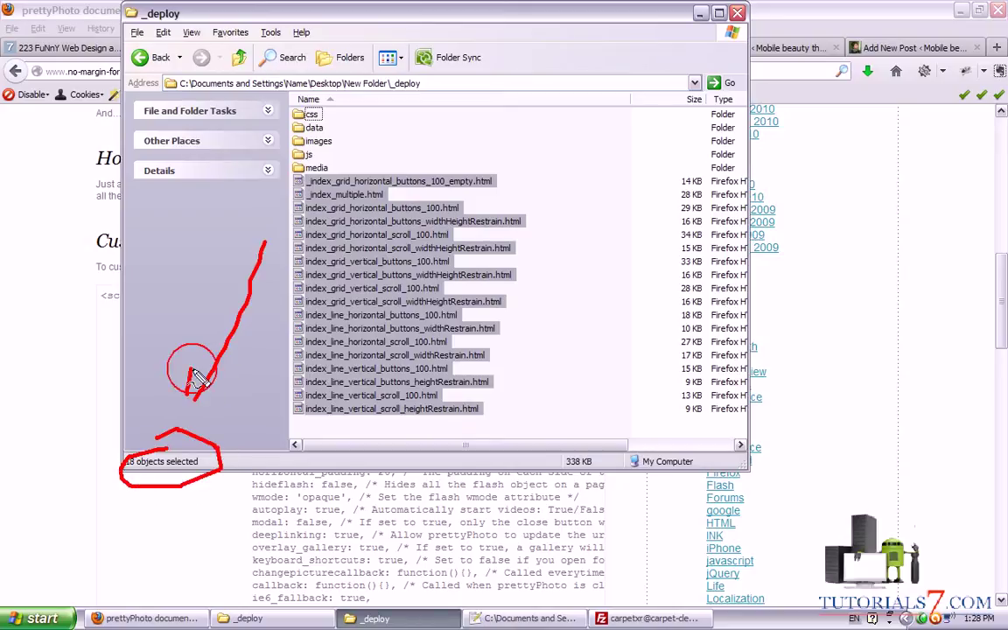
{"action": "left_click", "coordinate": [496, 237]}
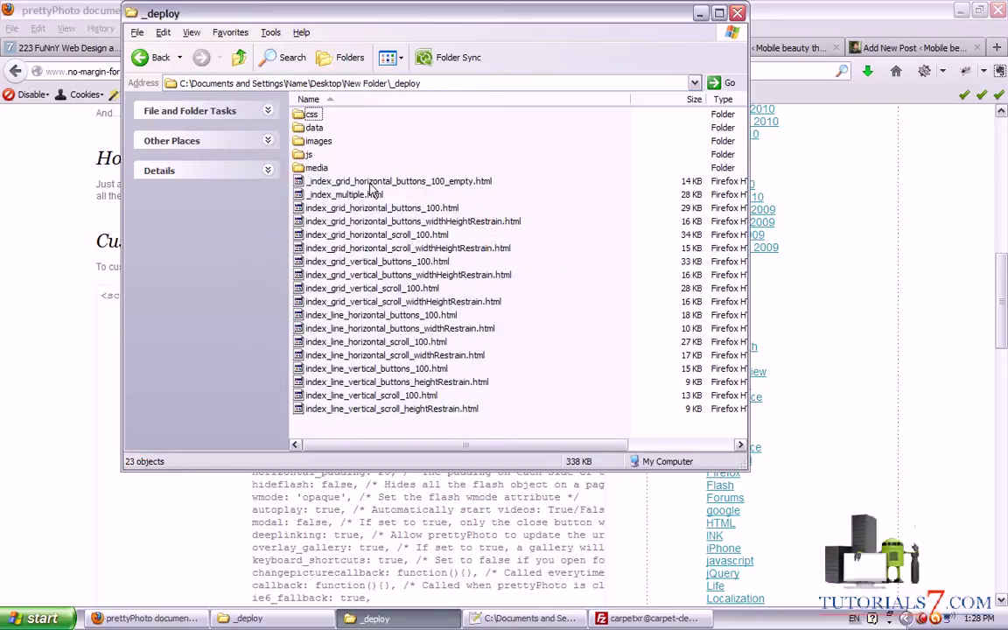
Preview _index_grid_horizontal_buttons_100_empty.html and _index_multiple.html from the _deploy folder, and advance both galleries on the latter page.
{"action": "double_click", "coordinate": [369, 184]}
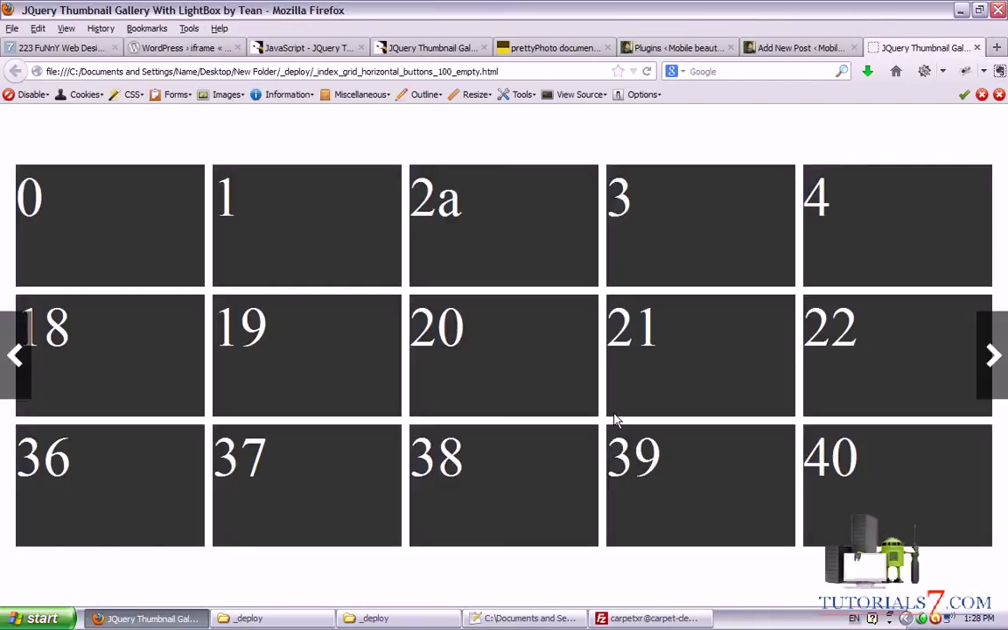
{"action": "left_click", "coordinate": [420, 620]}
{"action": "double_click", "coordinate": [332, 195]}
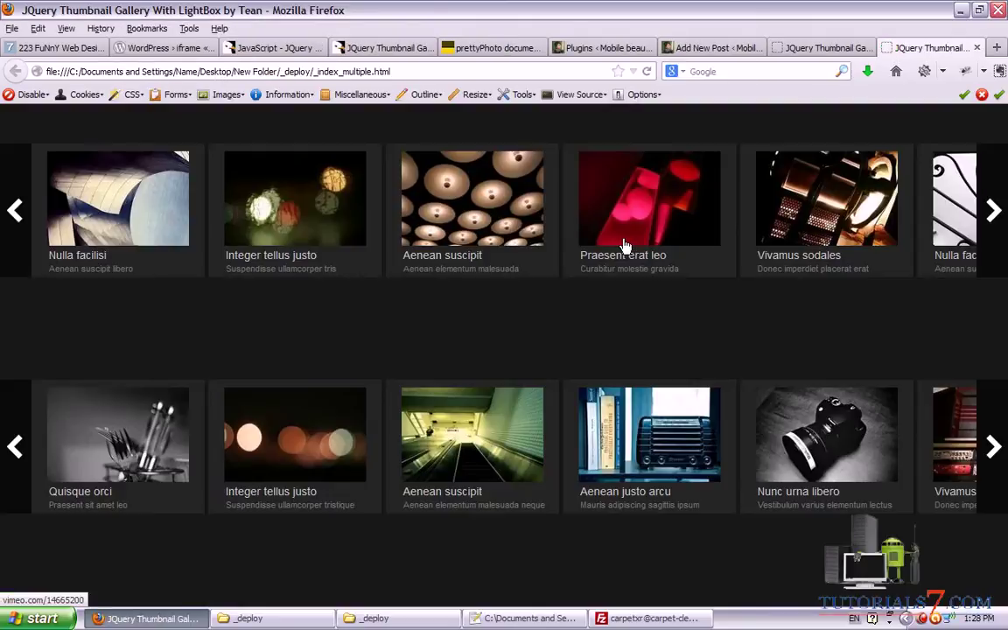
{"action": "left_click", "coordinate": [993, 207]}
{"action": "left_click", "coordinate": [992, 444]}
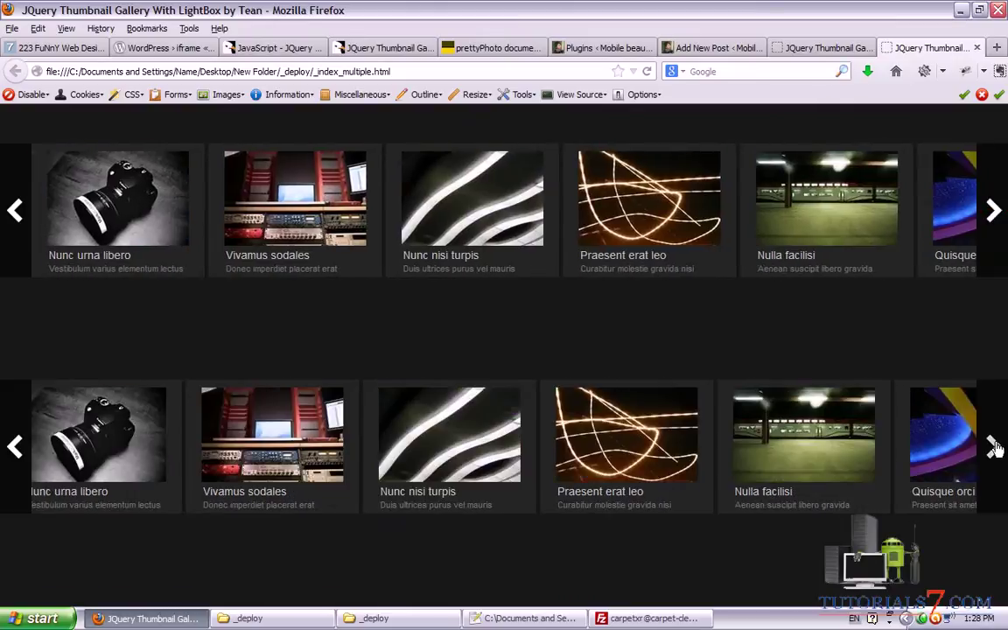
Open index_grid_horizontal_buttons_100.html from the _deploy folder and advance its grid to the next thumbnails.
{"action": "left_click", "coordinate": [398, 618]}
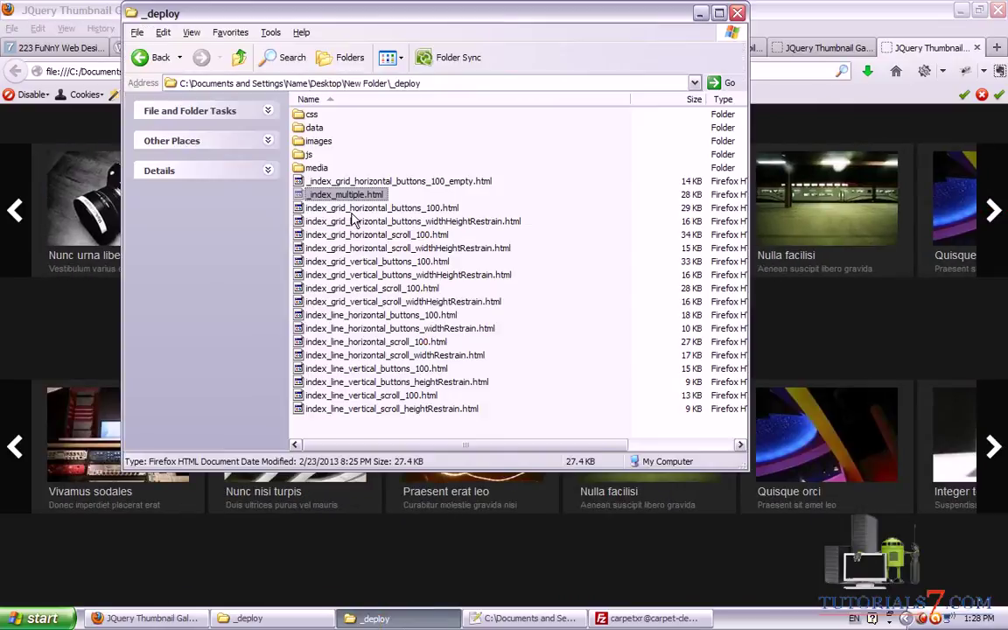
{"action": "double_click", "coordinate": [352, 210]}
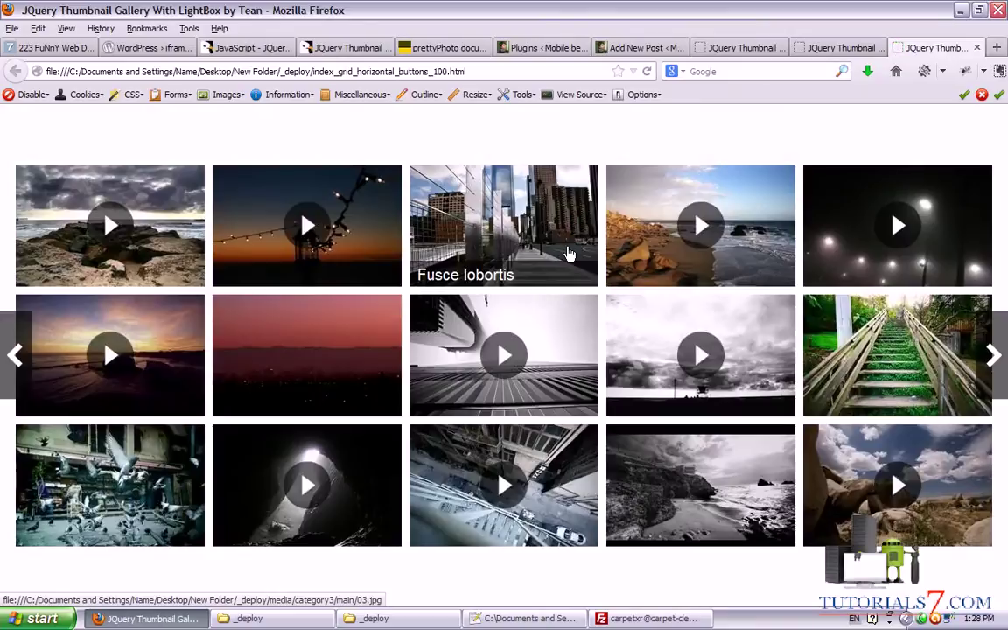
{"action": "left_click", "coordinate": [992, 357]}
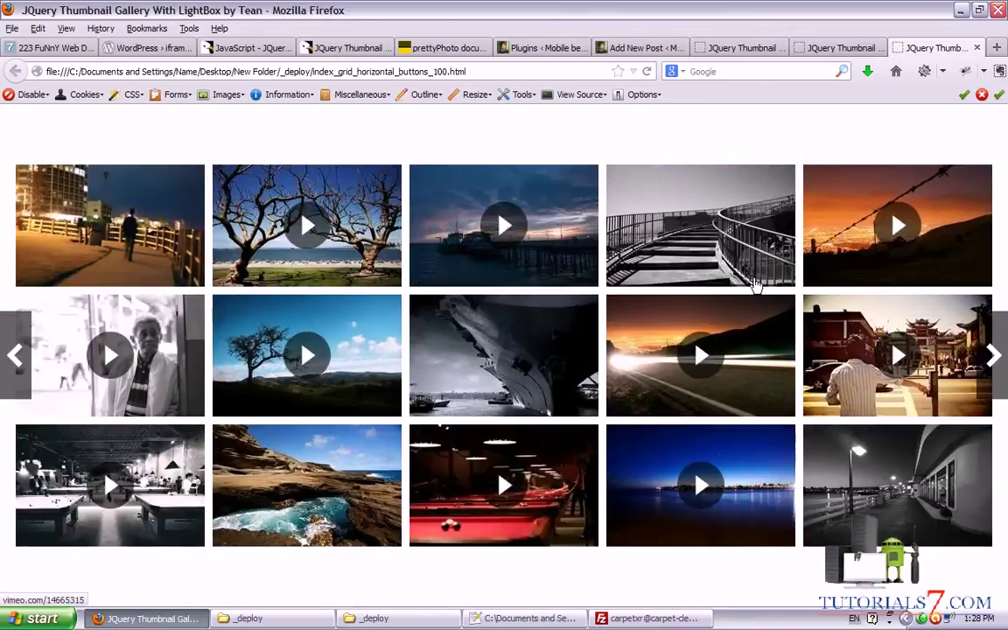
Delete every HTML file in the _deploy folder except index_grid_horizontal_buttons_100.html.
{"action": "key", "text": "alt+Tab"}
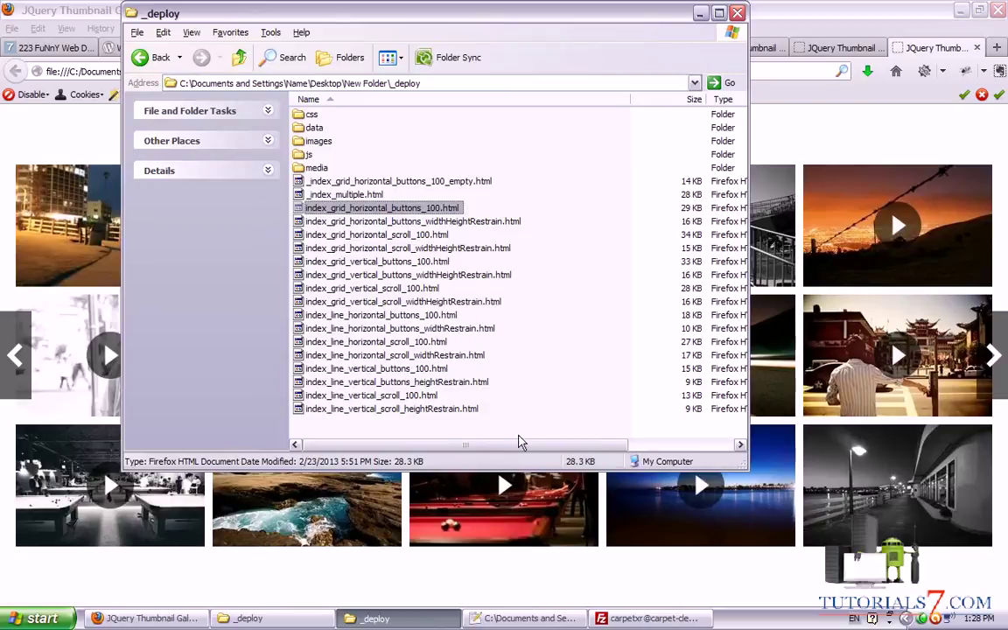
{"action": "left_click_drag", "start_coordinate": [517, 425], "coordinate": [311, 226]}
{"action": "key", "text": "Delete"}
{"action": "key", "text": "Return"}
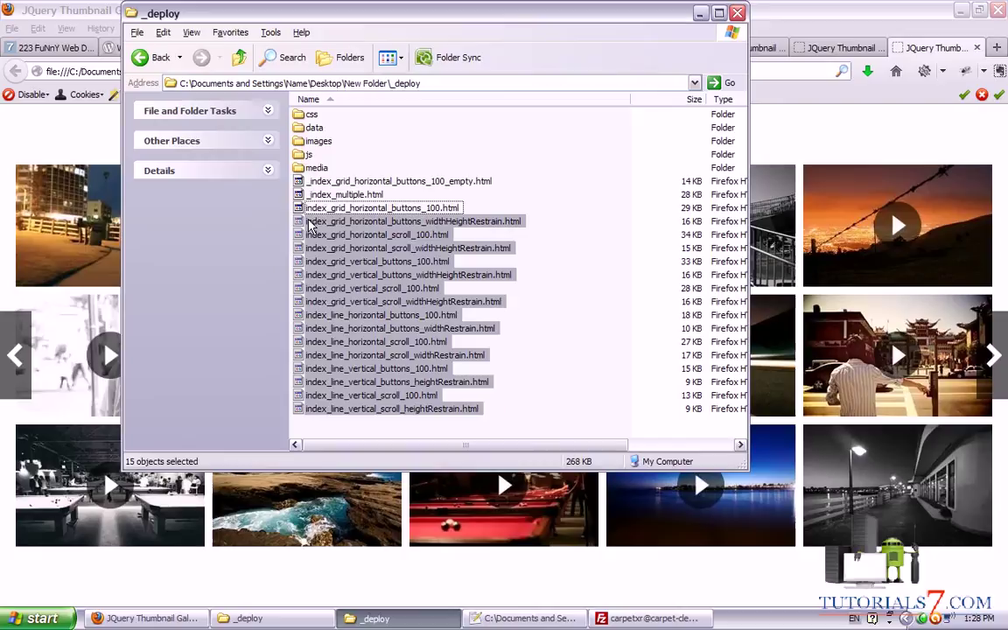
{"action": "left_click_drag", "start_coordinate": [482, 202], "coordinate": [346, 179]}
{"action": "key", "text": "Delete"}
{"action": "key", "text": "Return"}
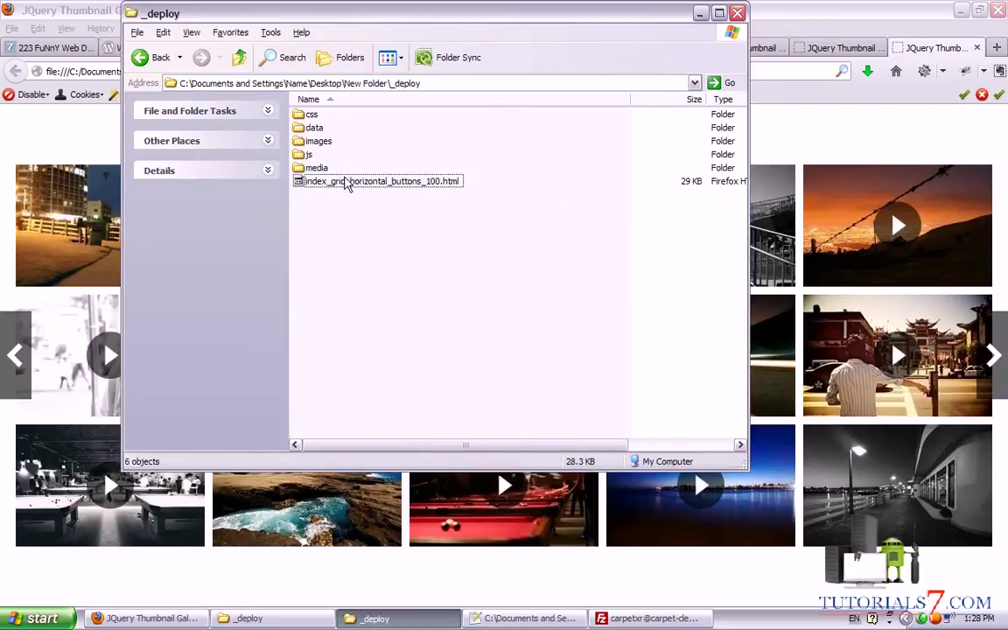
Select index_grid_horizontal_buttons_100.html in the _deploy folder, point it out with a drawn mark, and clear the drawing.
{"action": "double_click", "coordinate": [345, 181]}
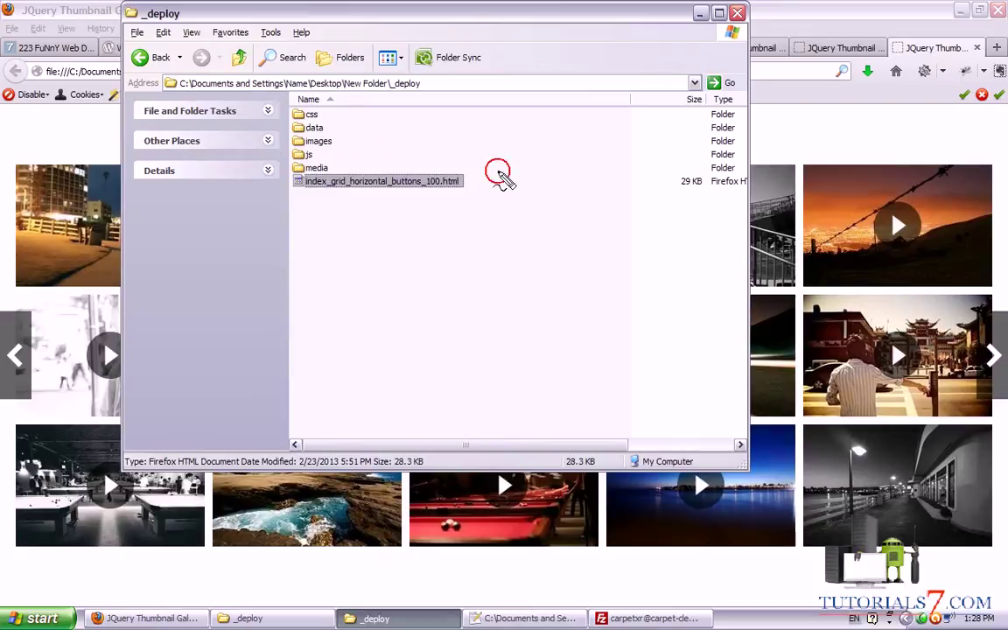
{"action": "mouse_move", "coordinate": [500, 171]}
{"action": "left_mouse_down"}
{"action": "mouse_move", "coordinate": [441, 241]}
{"action": "mouse_move", "coordinate": [459, 169]}
{"action": "left_mouse_up"}
{"action": "key", "text": "Escape"}
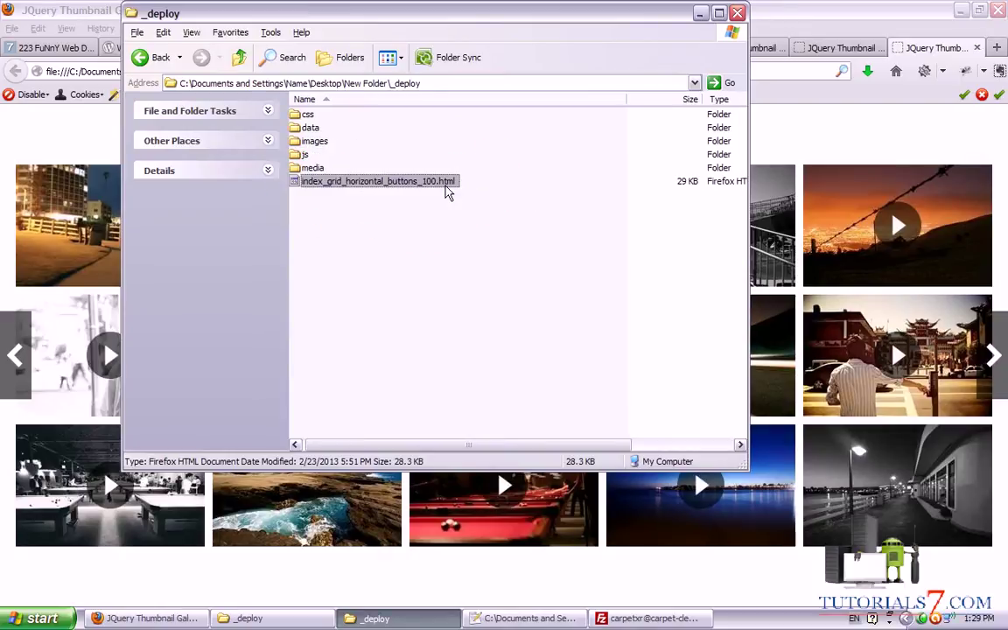
Rename index_grid_horizontal_buttons_100.html in the _deploy folder to index.html.
{"action": "key", "text": "BackSpace"}
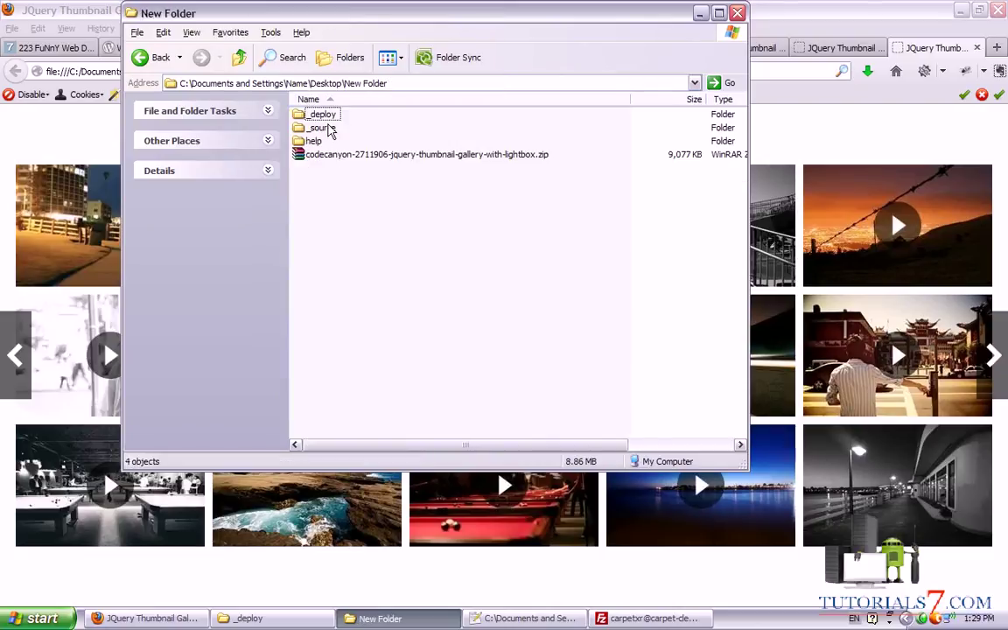
{"action": "key", "text": "Return"}
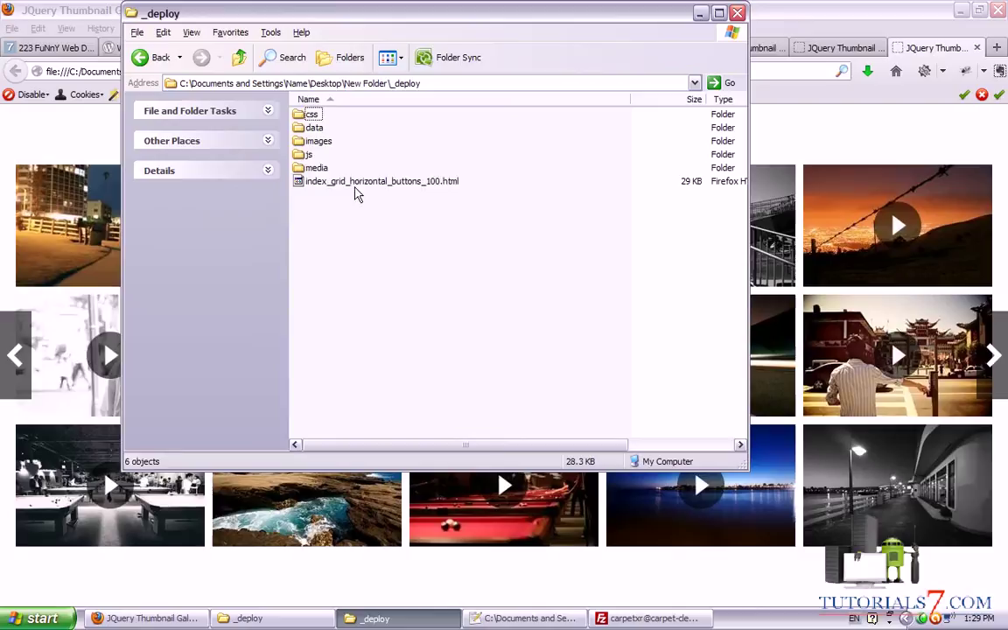
{"action": "left_click", "coordinate": [394, 181]}
{"action": "key", "text": "F2"}
{"action": "left_click", "coordinate": [429, 182]}
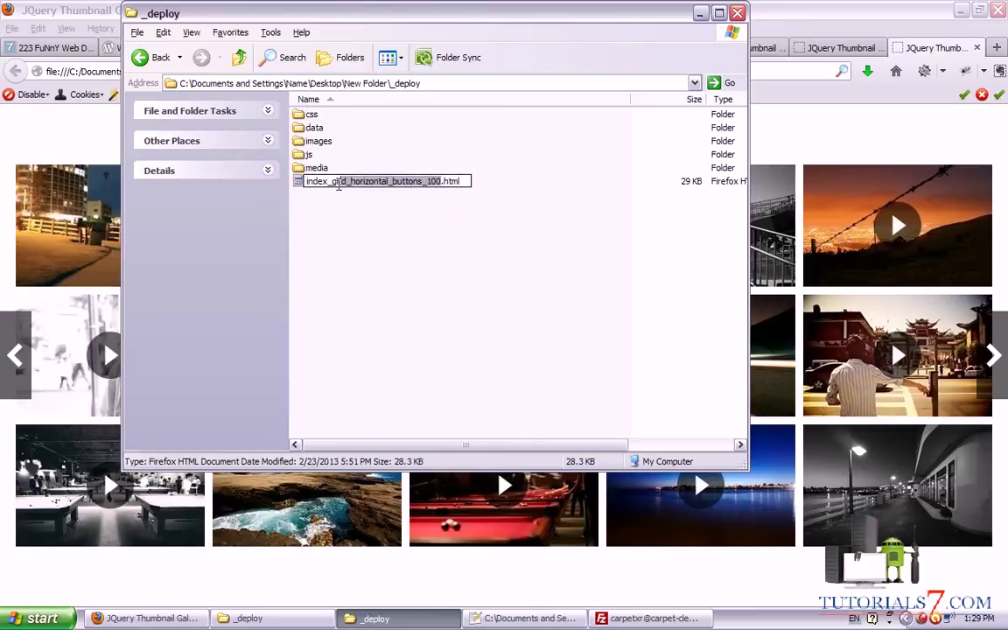
{"action": "key", "text": "Delete"}
{"action": "key", "text": "Return"}
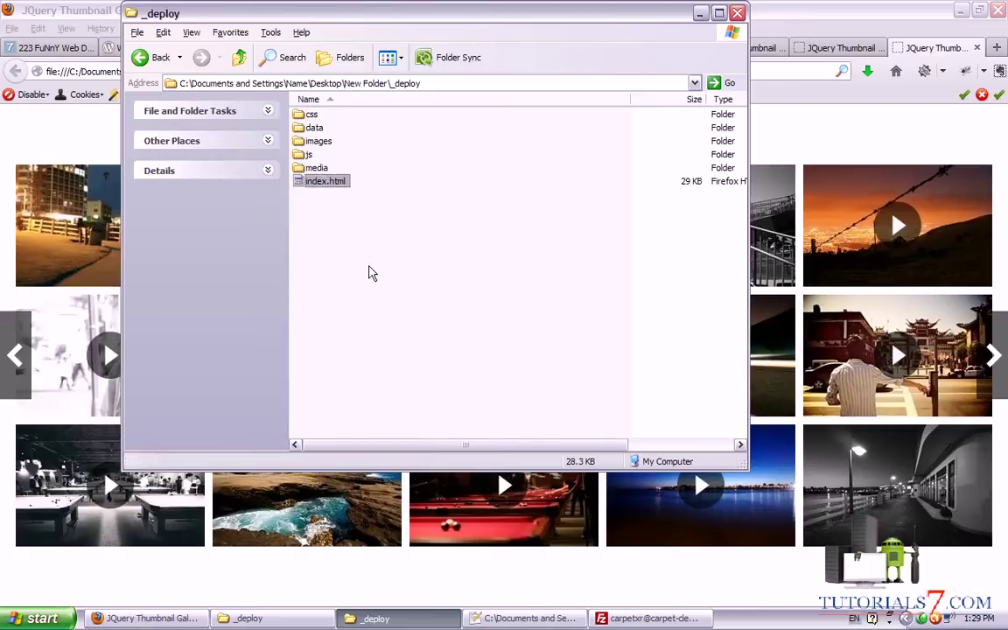
{"action": "left_click", "coordinate": [378, 269]}
Open index.html in Notepad++, point out its title line with a drawn mark, and clear the drawing.
{"action": "left_click_drag", "start_coordinate": [320, 182], "coordinate": [389, 346]}
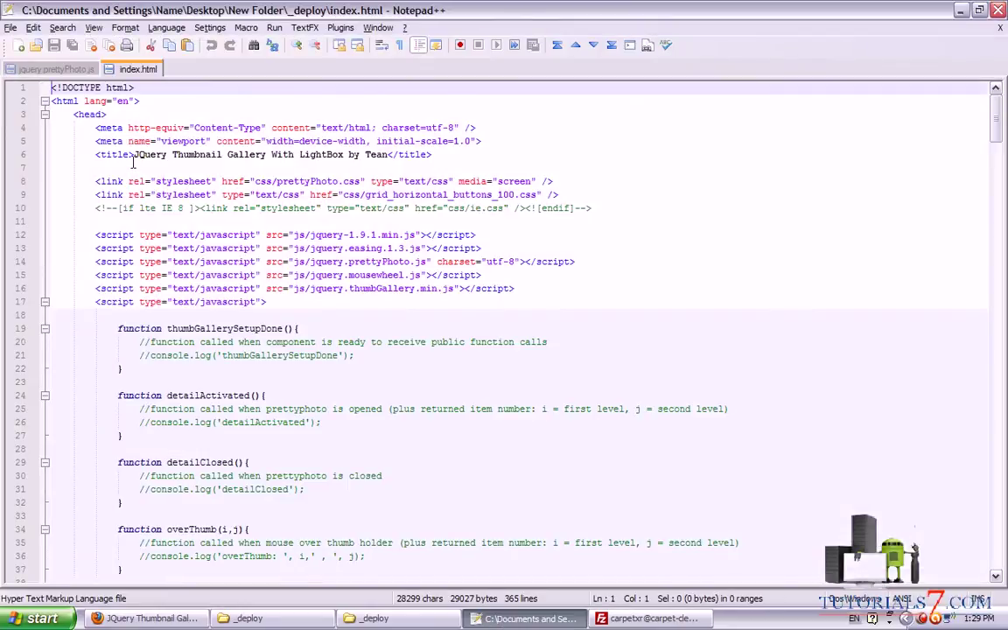
{"action": "mouse_move", "coordinate": [77, 159]}
{"action": "left_mouse_down"}
{"action": "mouse_move", "coordinate": [277, 165]}
{"action": "mouse_move", "coordinate": [307, 137]}
{"action": "mouse_move", "coordinate": [72, 156]}
{"action": "left_mouse_up"}
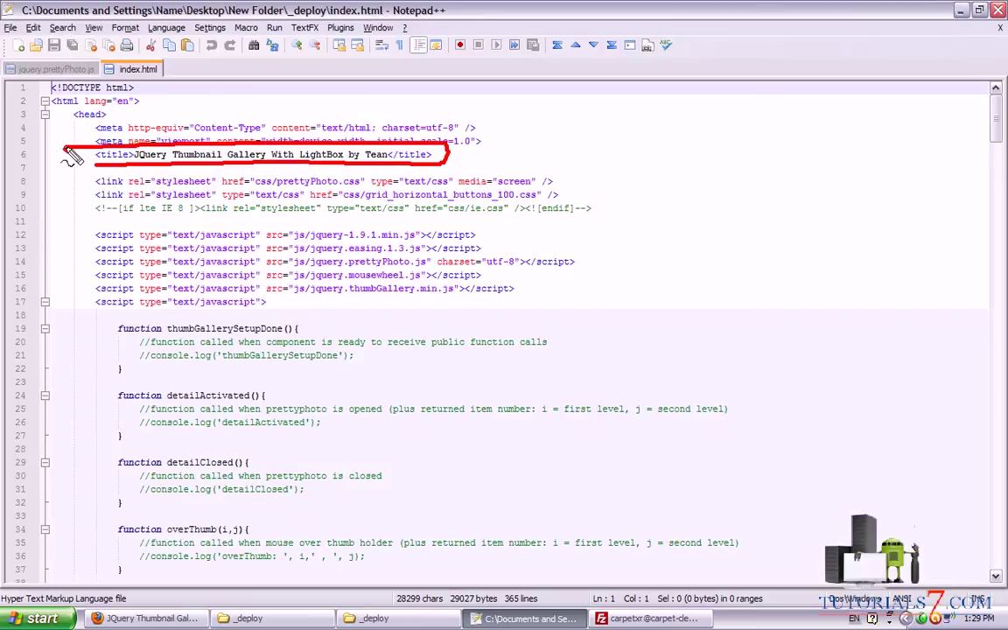
{"action": "key", "text": "Escape"}
Mark the first thumbHolder block in index.html, underlining its data-title and link line, and clear the drawing.
{"action": "left_click_drag", "start_coordinate": [998, 121], "coordinate": [978, 220]}
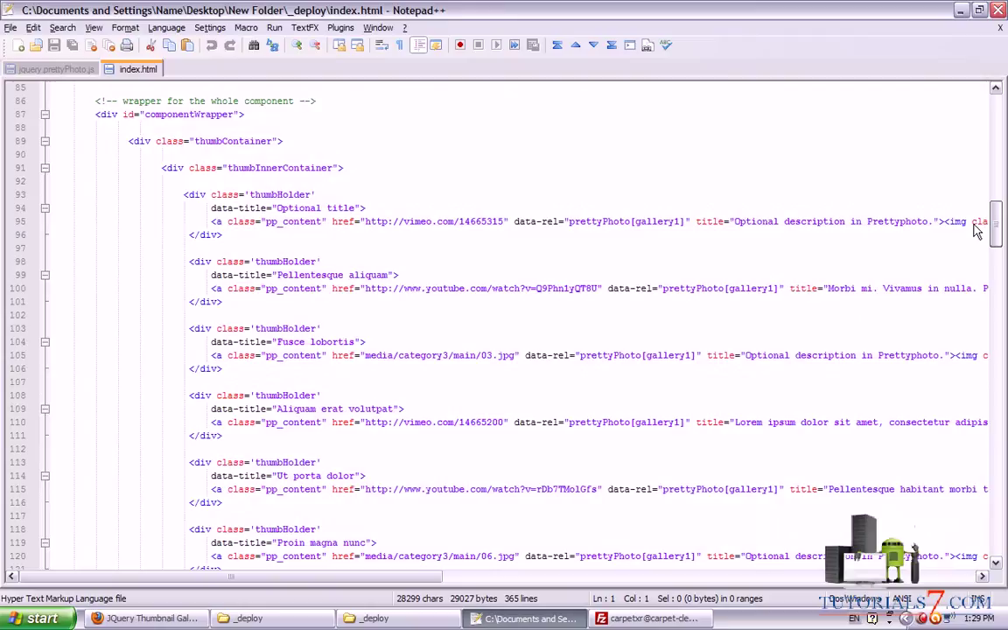
{"action": "mouse_move", "coordinate": [185, 175]}
{"action": "left_mouse_down"}
{"action": "mouse_move", "coordinate": [181, 228]}
{"action": "mouse_move", "coordinate": [292, 249]}
{"action": "mouse_move", "coordinate": [251, 173]}
{"action": "mouse_move", "coordinate": [344, 169]}
{"action": "left_mouse_up"}
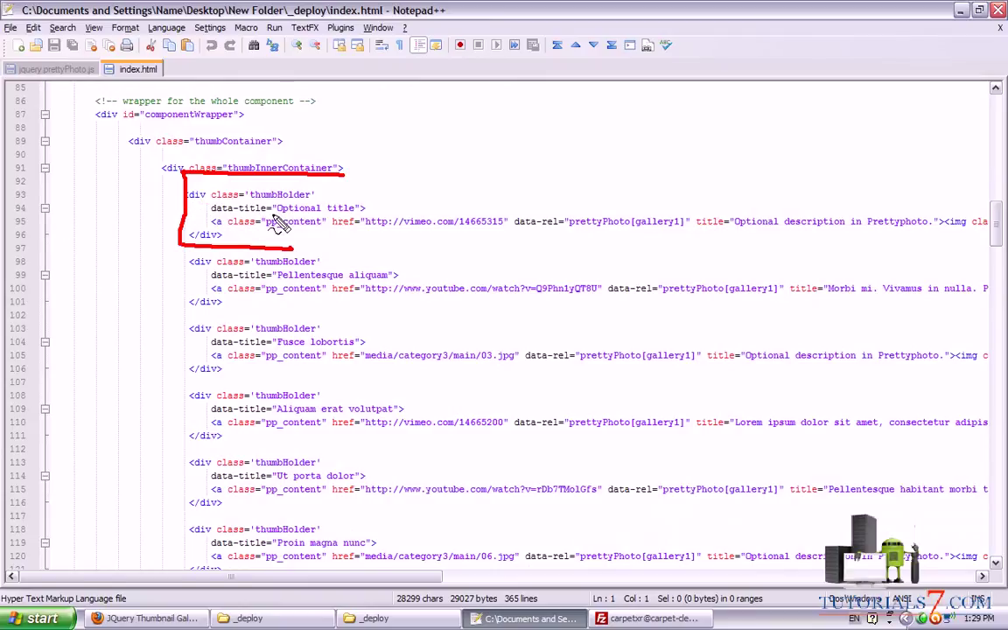
{"action": "left_click_drag", "start_coordinate": [270, 214], "coordinate": [340, 215]}
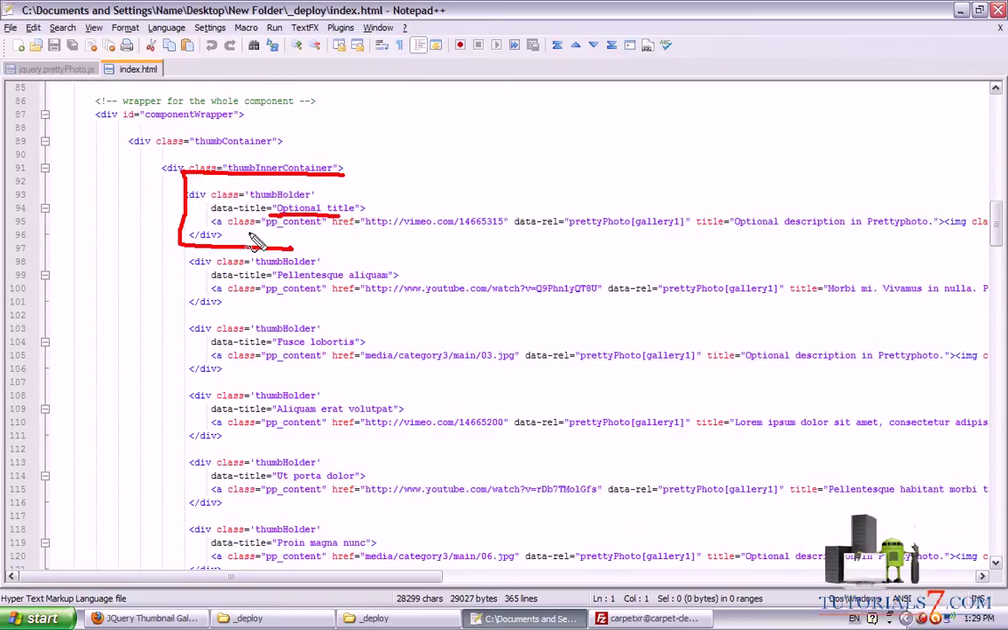
{"action": "left_click_drag", "start_coordinate": [238, 231], "coordinate": [627, 233]}
{"action": "key", "text": "Escape"}
Underline the lightbox description and the thumbnail image source on line 95, clearing the drawn marks each time.
{"action": "left_click_drag", "start_coordinate": [371, 577], "coordinate": [534, 582]}
{"action": "key", "text": "ctrl+2"}
{"action": "left_click_drag", "start_coordinate": [389, 243], "coordinate": [604, 241]}
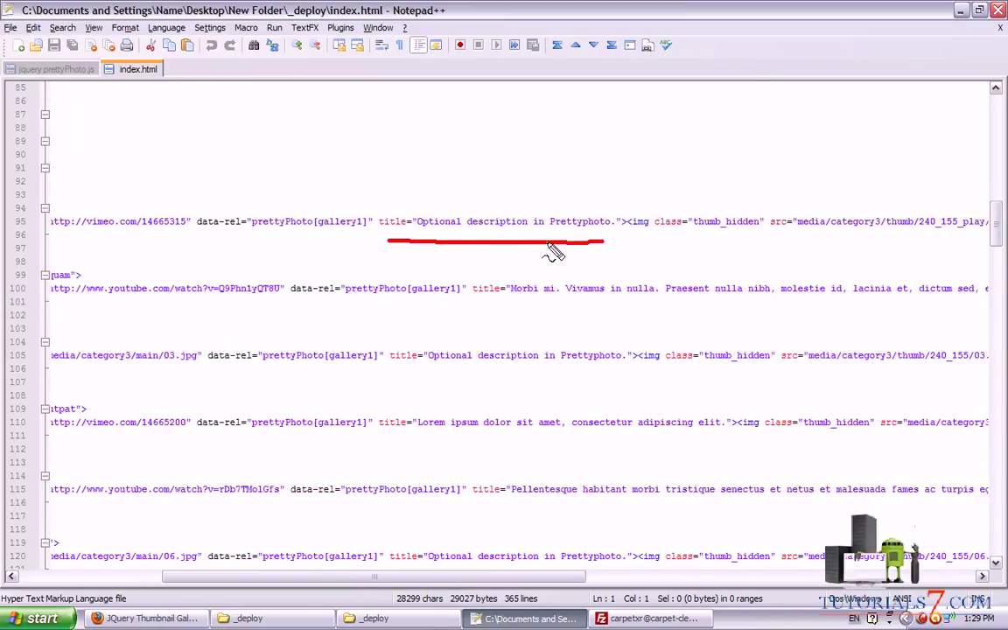
{"action": "key", "text": "Escape"}
{"action": "left_click_drag", "start_coordinate": [488, 576], "coordinate": [612, 576]}
{"action": "left_click_drag", "start_coordinate": [358, 227], "coordinate": [623, 239]}
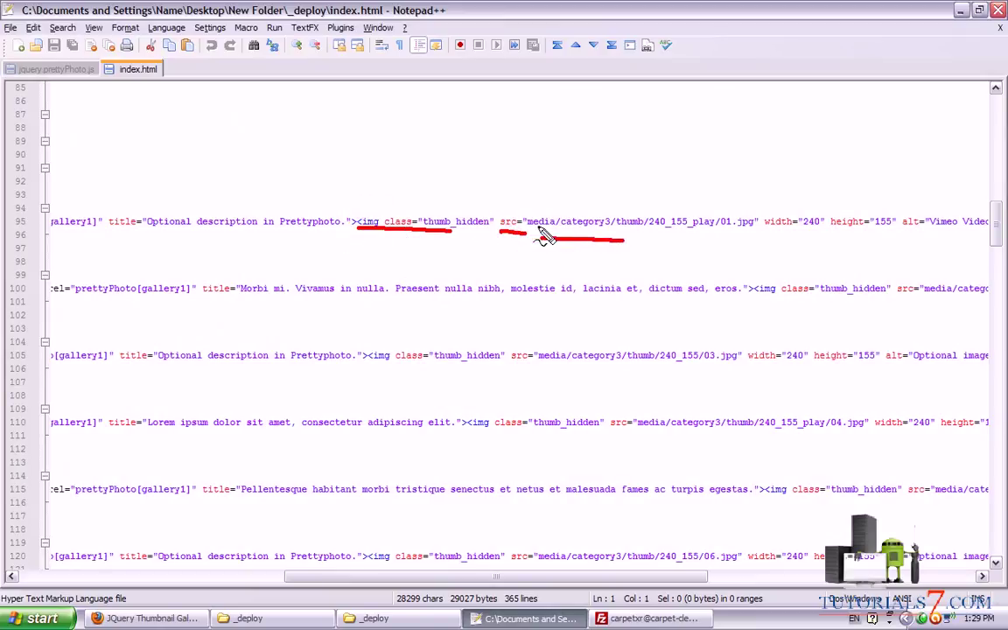
{"action": "mouse_move", "coordinate": [499, 232]}
{"action": "left_mouse_down"}
{"action": "mouse_move", "coordinate": [524, 218]}
{"action": "mouse_move", "coordinate": [678, 219]}
{"action": "mouse_move", "coordinate": [774, 251]}
{"action": "mouse_move", "coordinate": [627, 251]}
{"action": "mouse_move", "coordinate": [619, 231]}
{"action": "mouse_move", "coordinate": [638, 231]}
{"action": "left_mouse_up"}
{"action": "key", "text": "Escape"}
{"action": "key", "text": "Escape"}
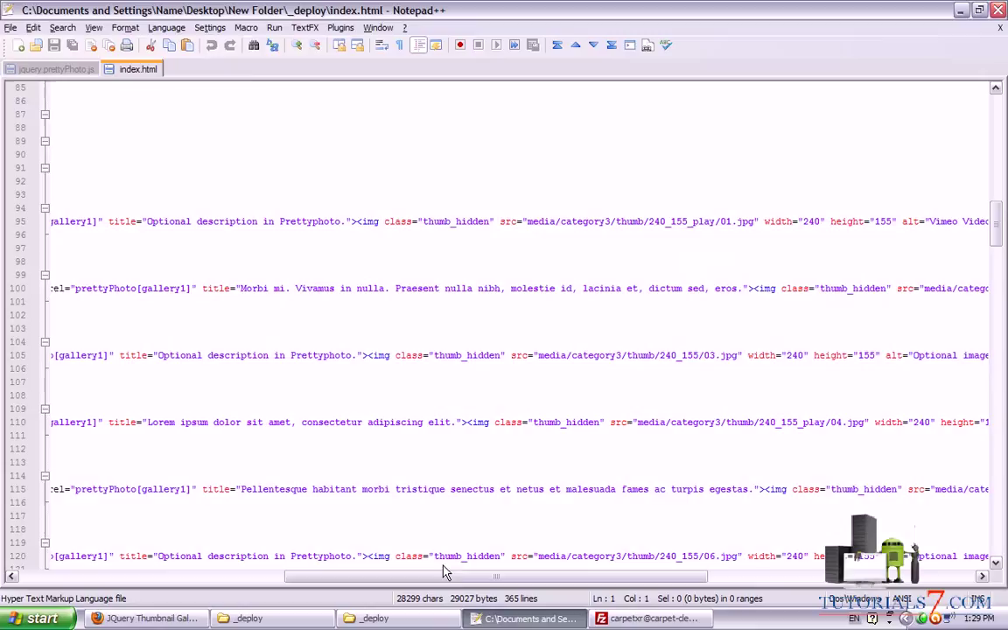
Circle the media/category3/main/03.jpg link path of the third thumbnail, and clear the drawing.
{"action": "mouse_move", "coordinate": [464, 578]}
{"action": "left_mouse_down"}
{"action": "mouse_move", "coordinate": [540, 577]}
{"action": "mouse_move", "coordinate": [236, 576]}
{"action": "left_mouse_up"}
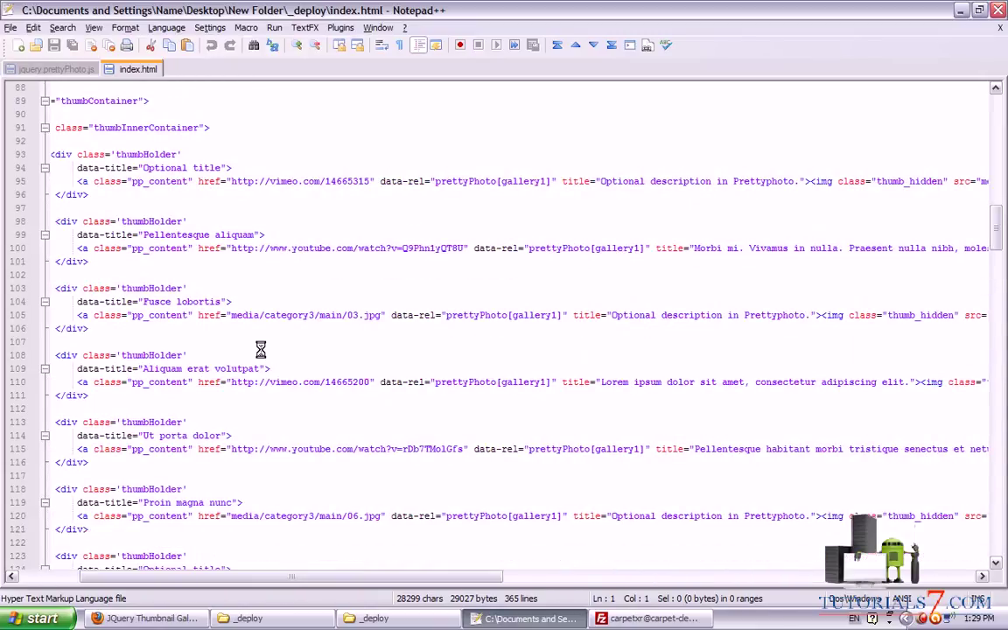
{"action": "mouse_move", "coordinate": [226, 327]}
{"action": "left_mouse_down"}
{"action": "mouse_move", "coordinate": [360, 328]}
{"action": "mouse_move", "coordinate": [393, 303]}
{"action": "mouse_move", "coordinate": [265, 306]}
{"action": "mouse_move", "coordinate": [225, 319]}
{"action": "mouse_move", "coordinate": [288, 300]}
{"action": "mouse_move", "coordinate": [271, 337]}
{"action": "mouse_move", "coordinate": [333, 317]}
{"action": "left_mouse_up"}
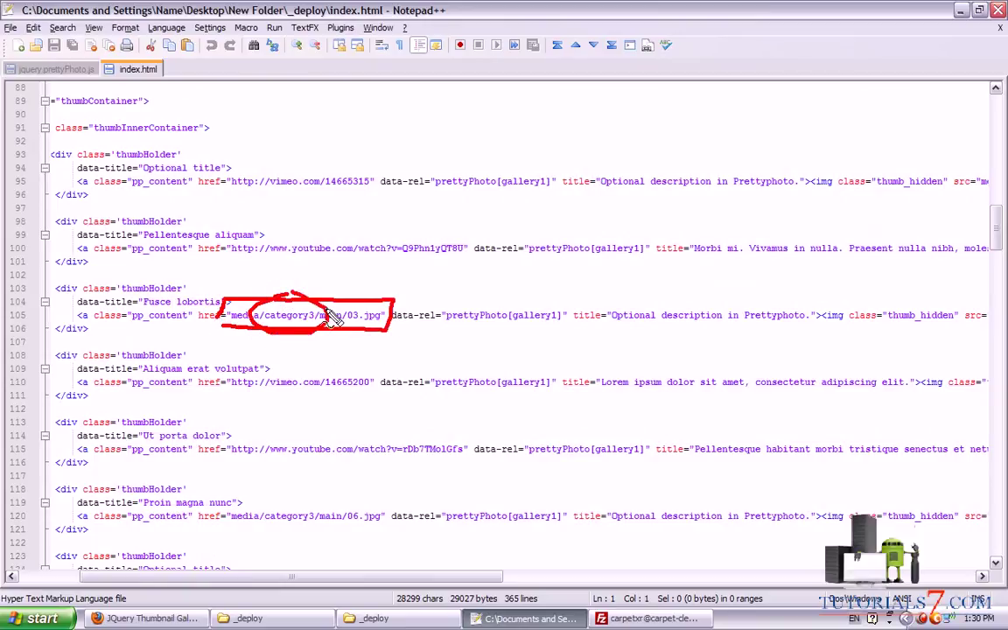
{"action": "key", "text": "Escape"}
Switch to the _deploy folder and look inside its data folder and the prettyPhoto folder within images.
{"action": "left_click", "coordinate": [394, 616]}
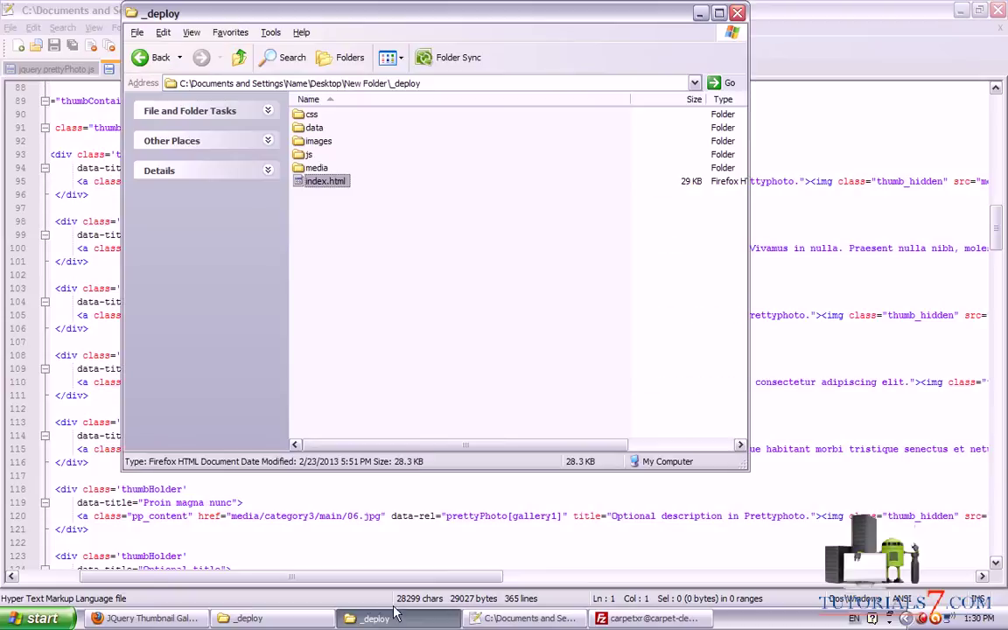
{"action": "double_click", "coordinate": [312, 130]}
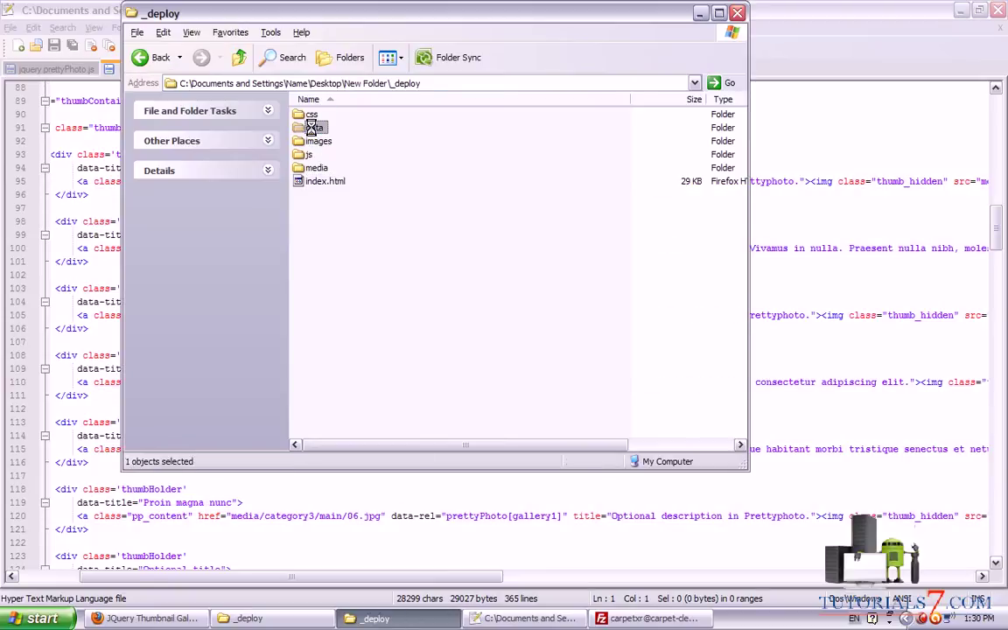
{"action": "left_click", "coordinate": [238, 57]}
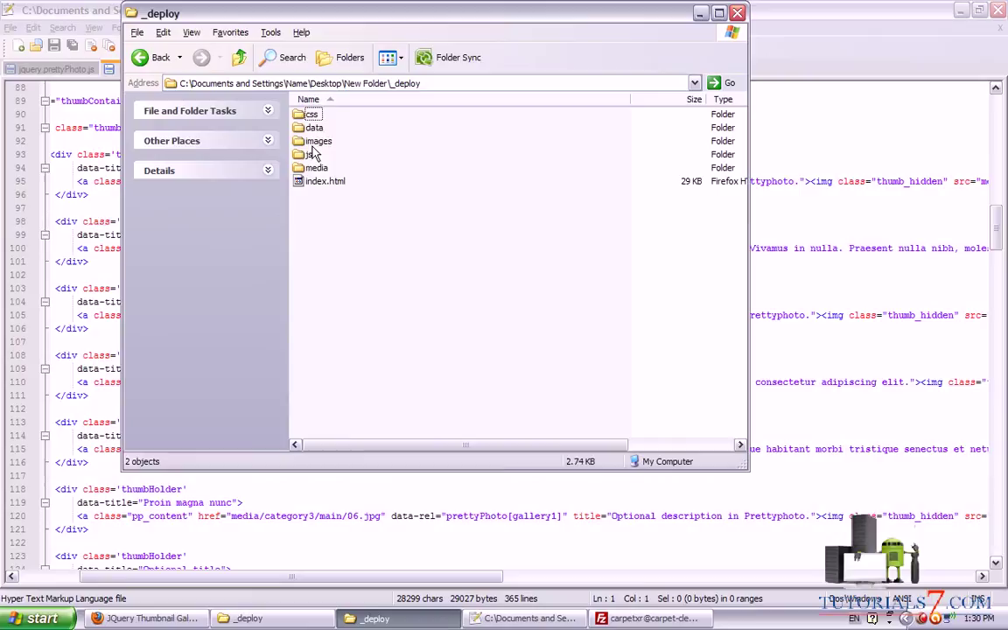
{"action": "double_click", "coordinate": [317, 141]}
{"action": "double_click", "coordinate": [338, 121]}
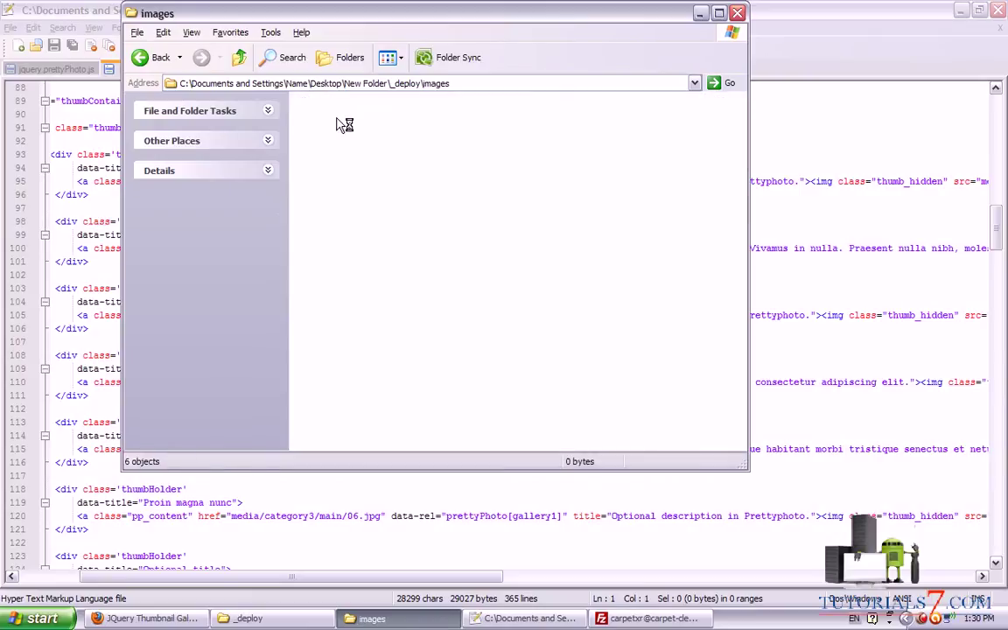
{"action": "left_click", "coordinate": [239, 57]}
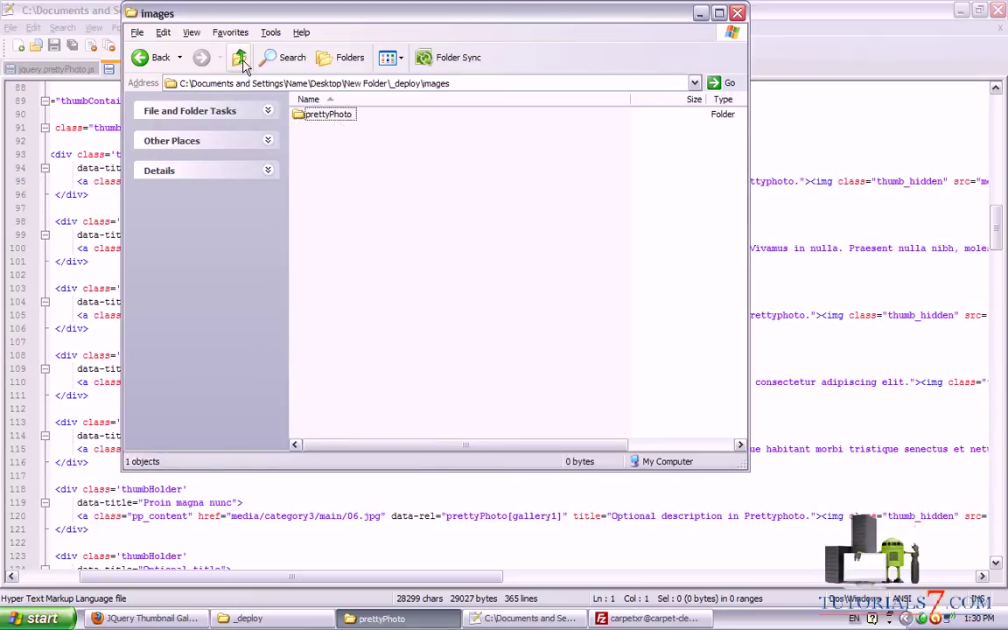
{"action": "left_click", "coordinate": [239, 57]}
Delete the category1 and category2 folders from the media folder, and return to _deploy.
{"action": "double_click", "coordinate": [318, 169]}
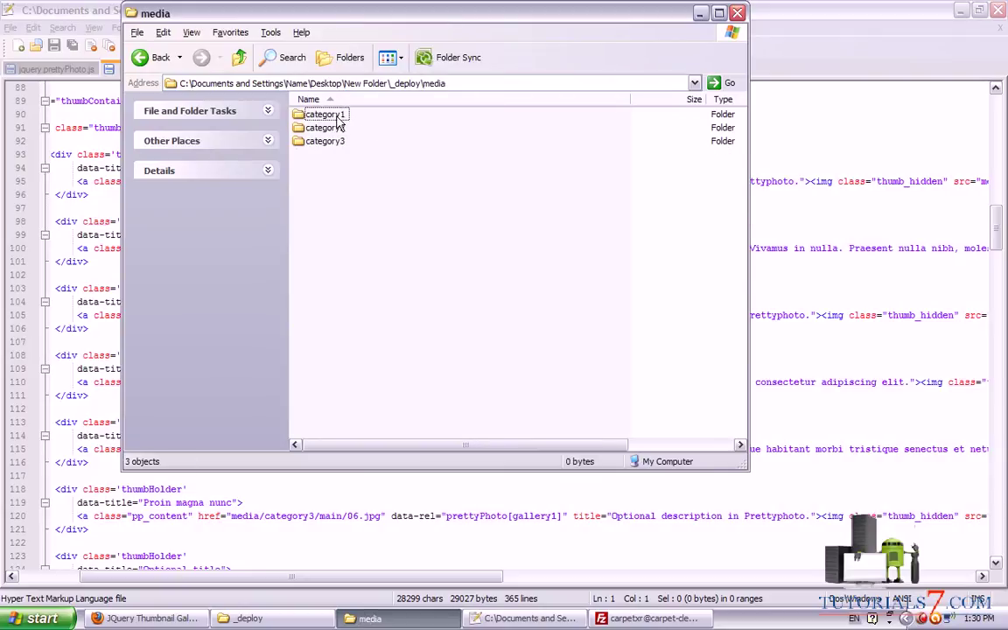
{"action": "left_click_drag", "start_coordinate": [350, 133], "coordinate": [308, 118]}
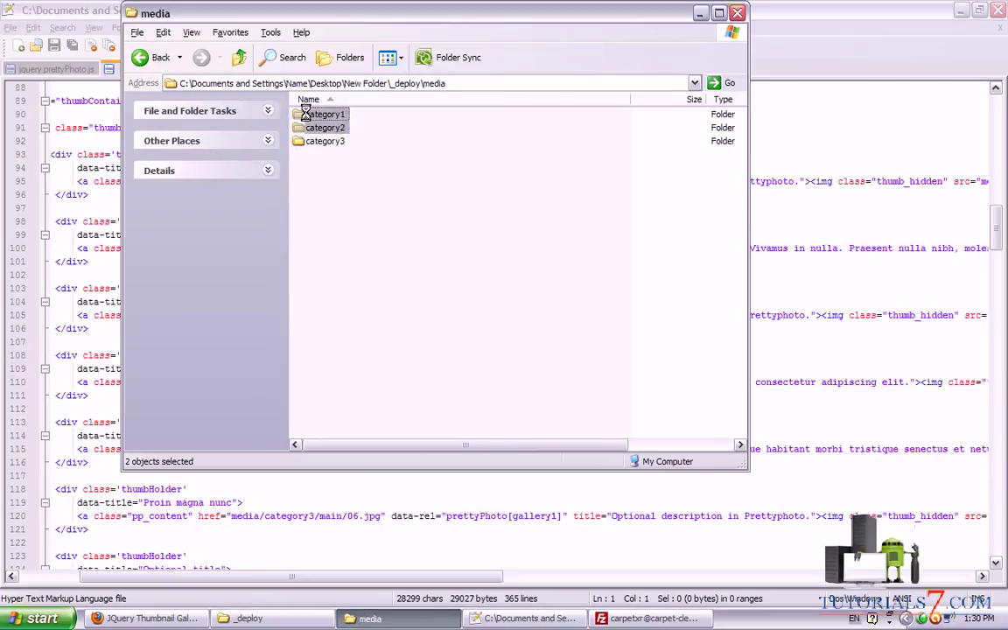
{"action": "key", "text": "Delete"}
{"action": "key", "text": "Return"}
{"action": "left_click", "coordinate": [253, 67]}
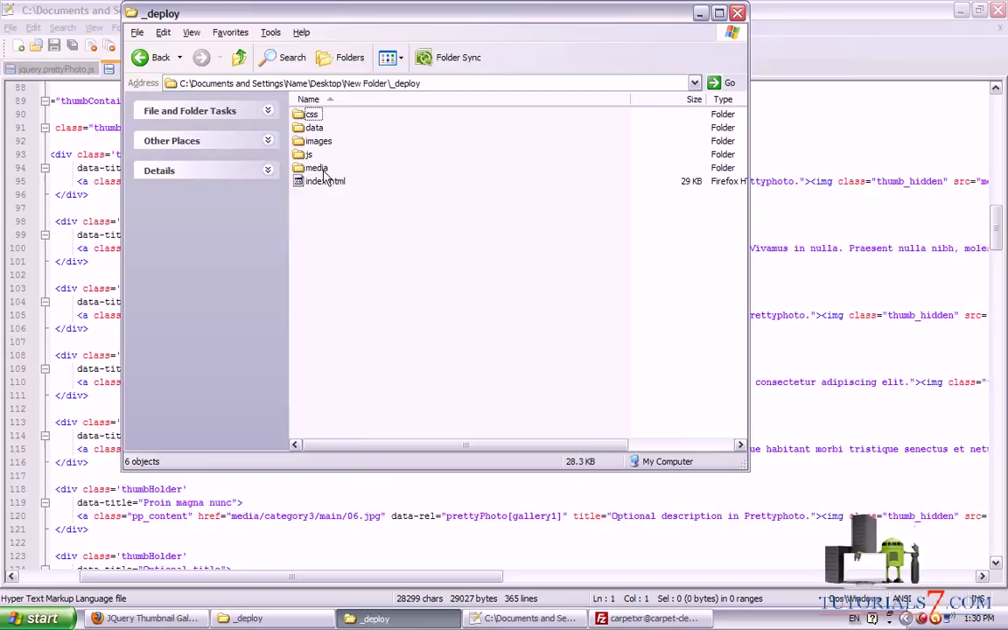
Review the stylesheet links at the start of index.html and the files in the _deploy css folder.
{"action": "left_click", "coordinate": [738, 12]}
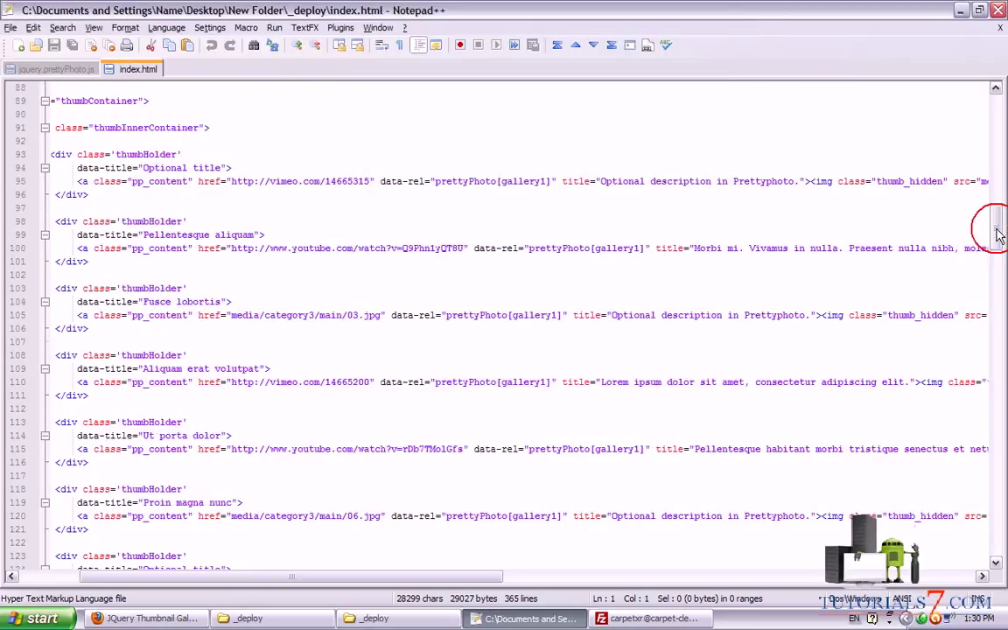
{"action": "left_click_drag", "start_coordinate": [994, 218], "coordinate": [994, 96]}
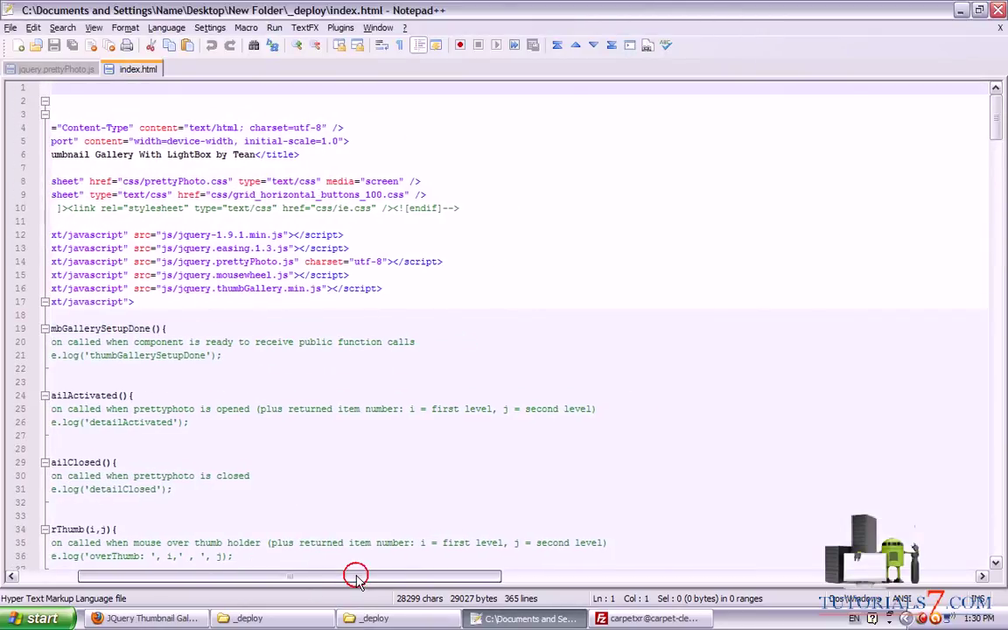
{"action": "left_click_drag", "start_coordinate": [355, 576], "coordinate": [311, 583]}
{"action": "left_click", "coordinate": [388, 620]}
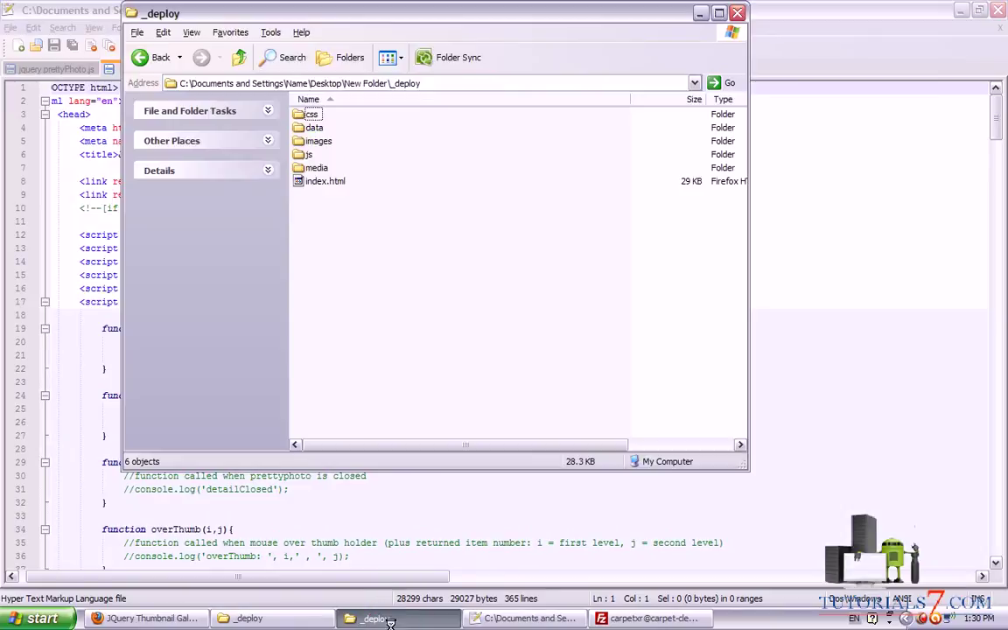
{"action": "double_click", "coordinate": [309, 117]}
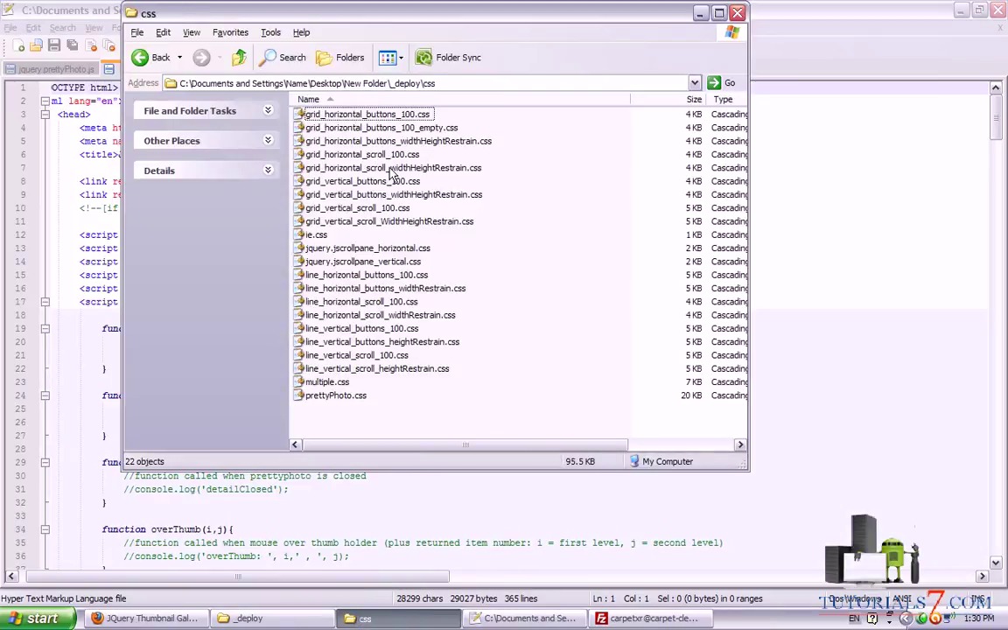
{"action": "left_click_drag", "start_coordinate": [448, 420], "coordinate": [253, 109]}
{"action": "left_click", "coordinate": [582, 250]}
{"action": "left_click", "coordinate": [700, 14]}
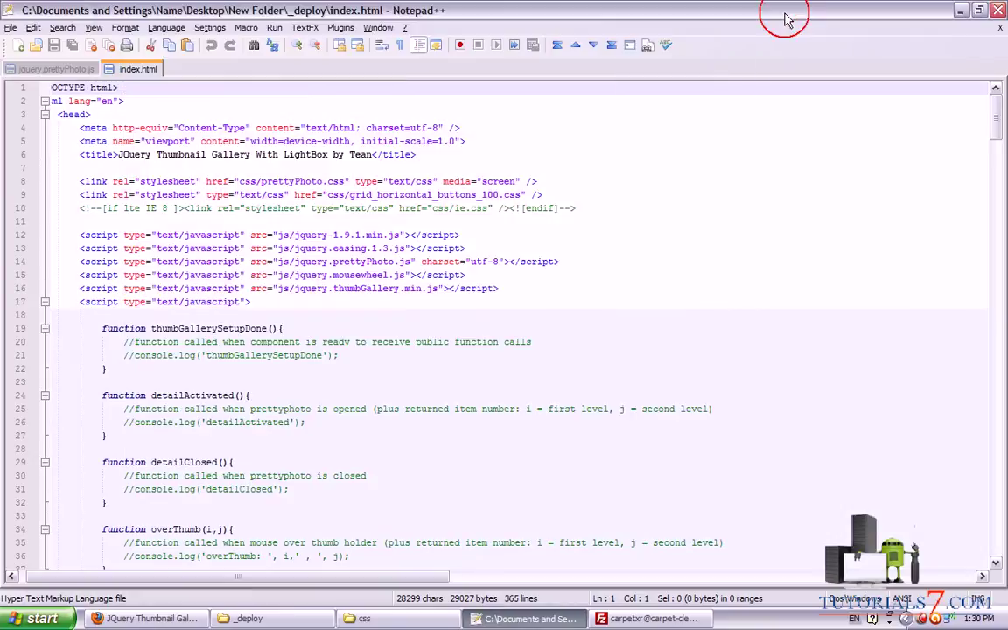
Search index.html for "css" and step through the matches to identify which stylesheets the page uses.
{"action": "key", "text": "ctrl+f"}
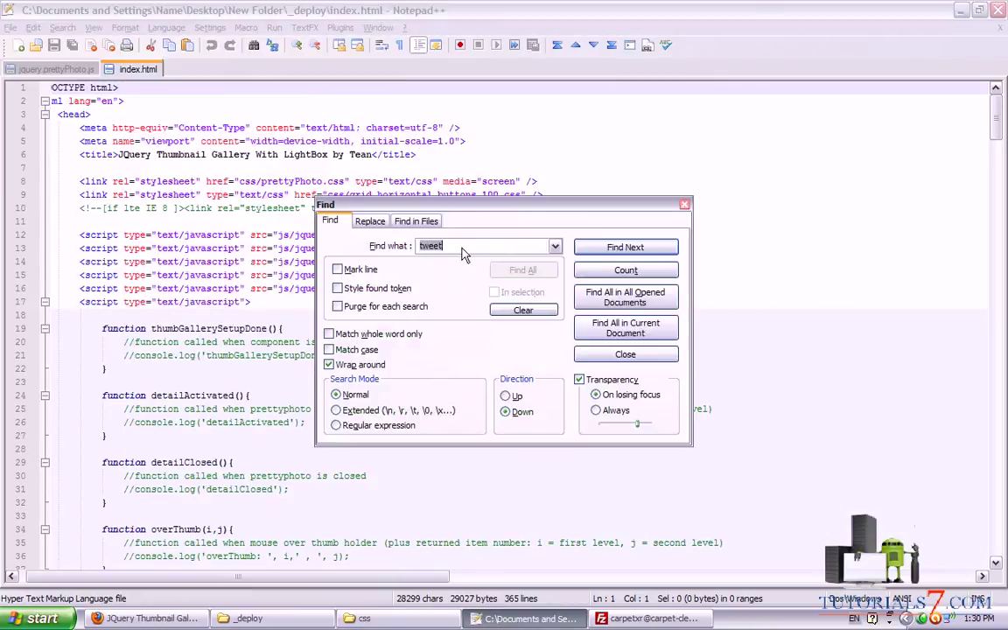
{"action": "key", "text": "Return"}
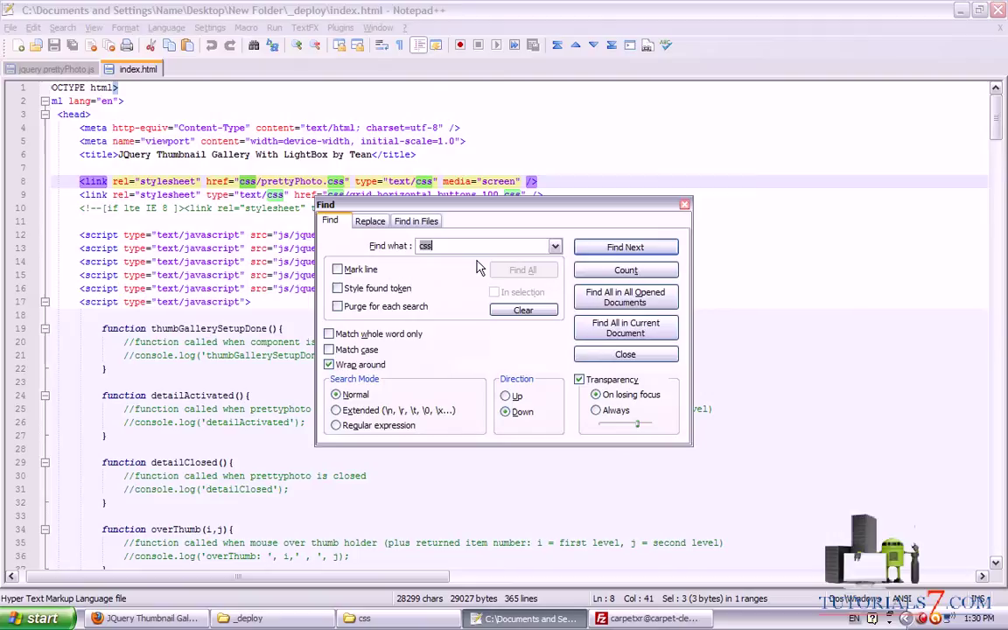
{"action": "left_click_drag", "start_coordinate": [464, 203], "coordinate": [704, 128]}
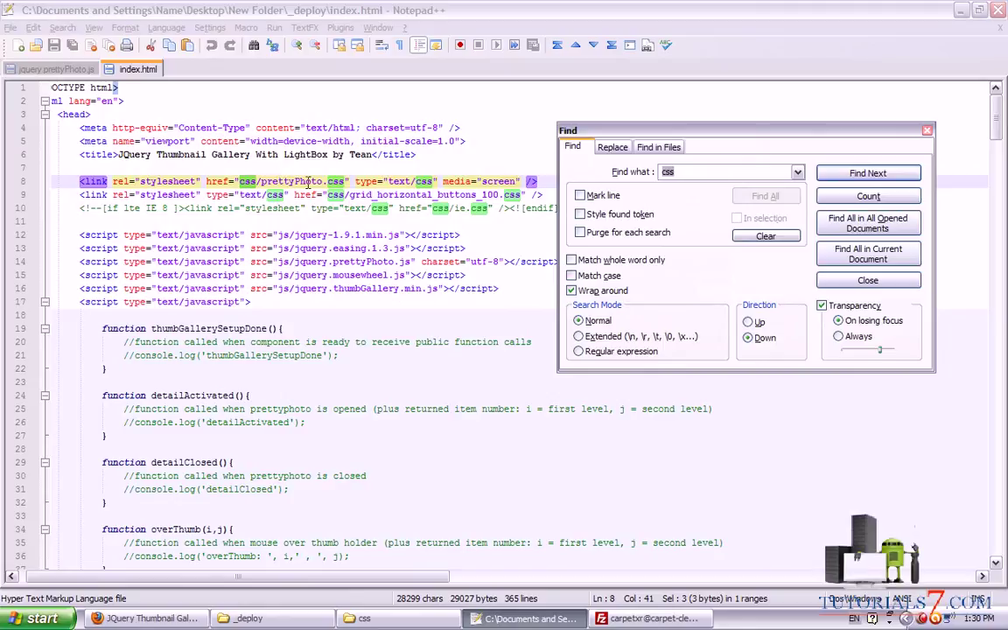
{"action": "left_click_drag", "start_coordinate": [618, 117], "coordinate": [657, 115]}
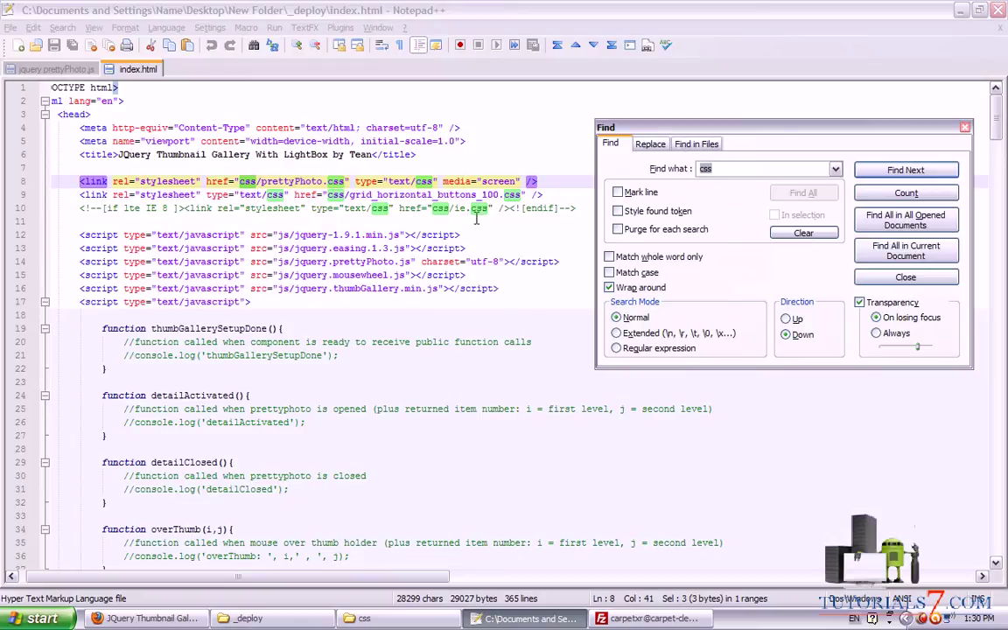
{"action": "left_click", "coordinate": [888, 170]}
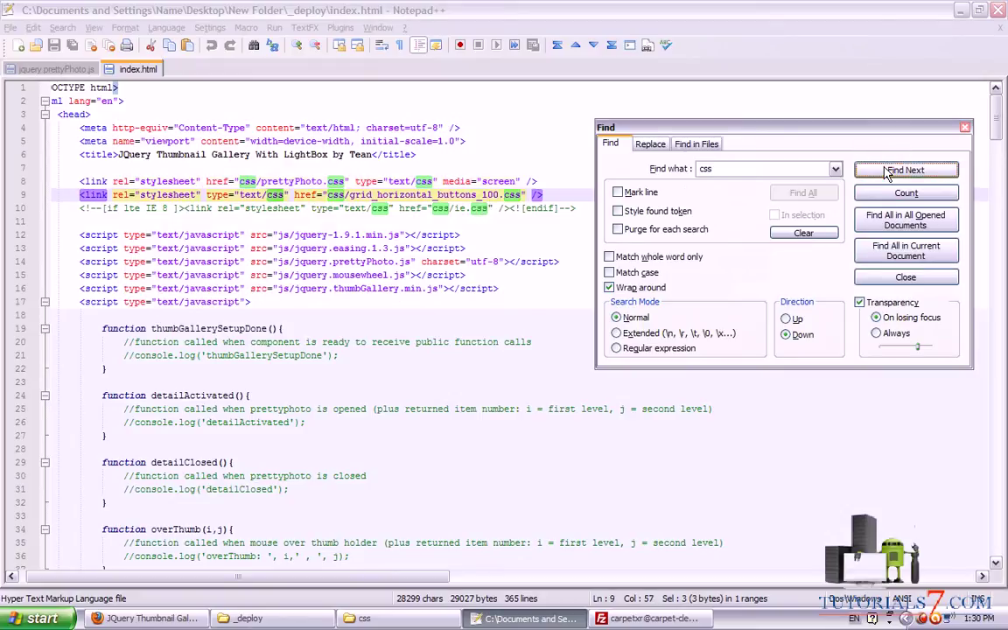
{"action": "left_click", "coordinate": [886, 170]}
{"action": "left_click", "coordinate": [886, 170]}
{"action": "left_click", "coordinate": [885, 170]}
{"action": "left_click", "coordinate": [887, 171]}
{"action": "left_click", "coordinate": [887, 170]}
{"action": "left_click", "coordinate": [888, 170]}
{"action": "left_click", "coordinate": [888, 171]}
{"action": "left_click", "coordinate": [888, 171]}
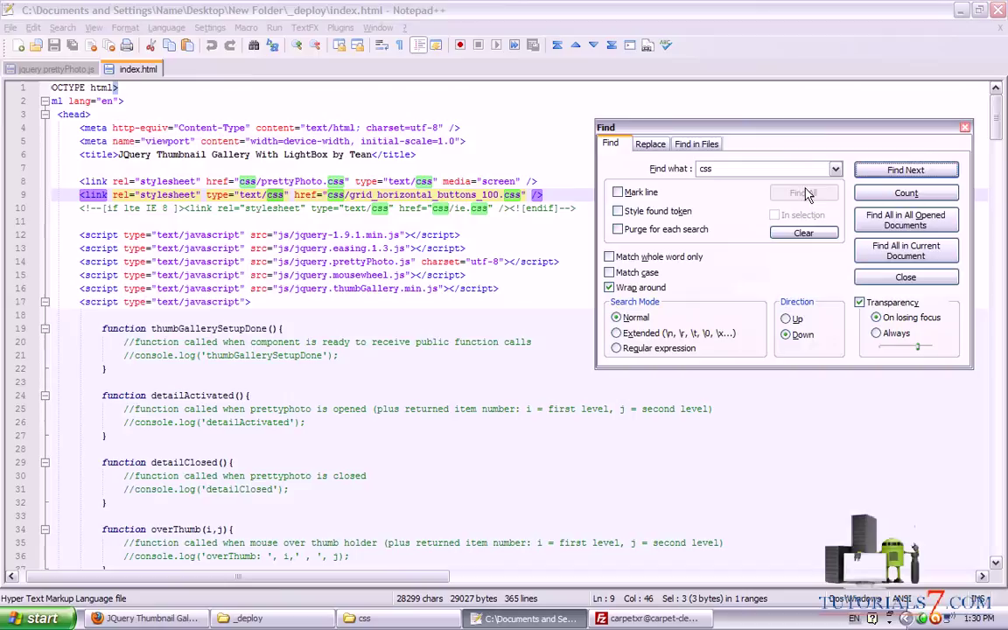
Delete every stylesheet in the _deploy css folder except grid_horizontal_buttons_100.css, ie.css and prettyPhoto.css.
{"action": "left_click", "coordinate": [364, 617]}
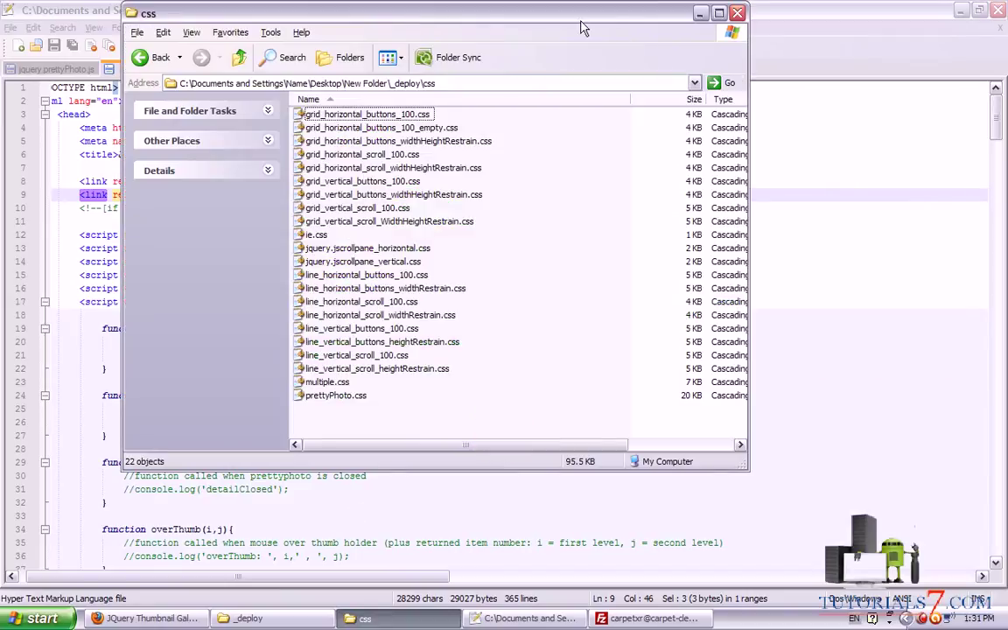
{"action": "left_click_drag", "start_coordinate": [583, 29], "coordinate": [951, 53]}
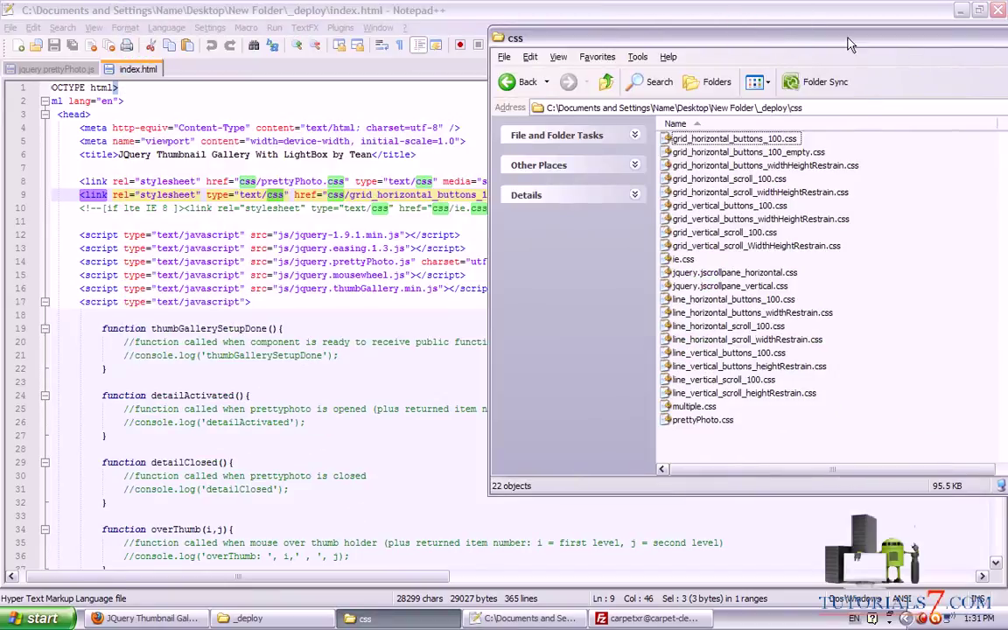
{"action": "left_click_drag", "start_coordinate": [848, 44], "coordinate": [835, 49]}
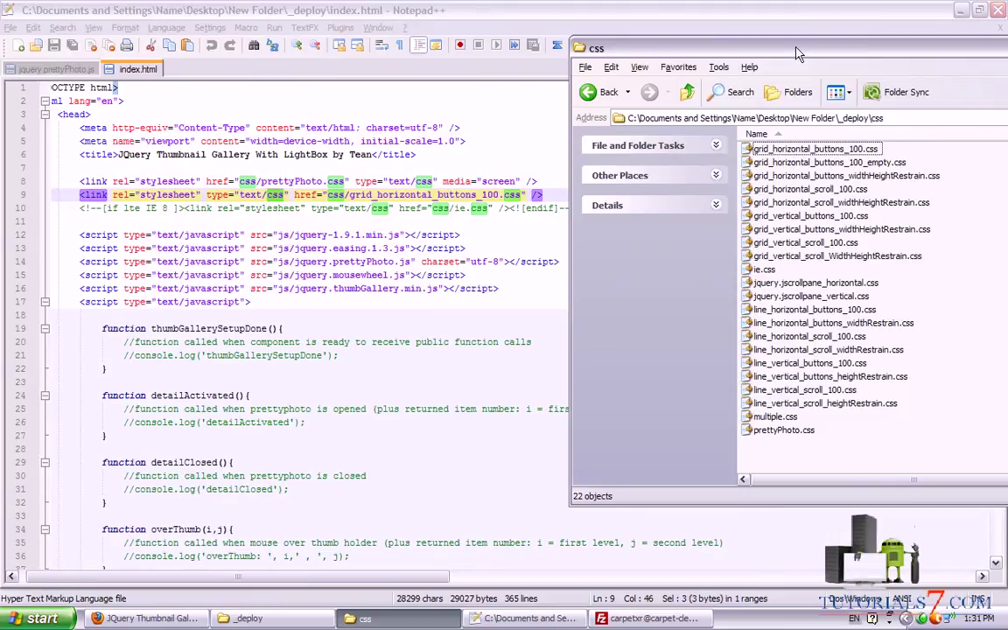
{"action": "left_click_drag", "start_coordinate": [747, 53], "coordinate": [664, 54]}
{"action": "key", "text": "ctrl+a"}
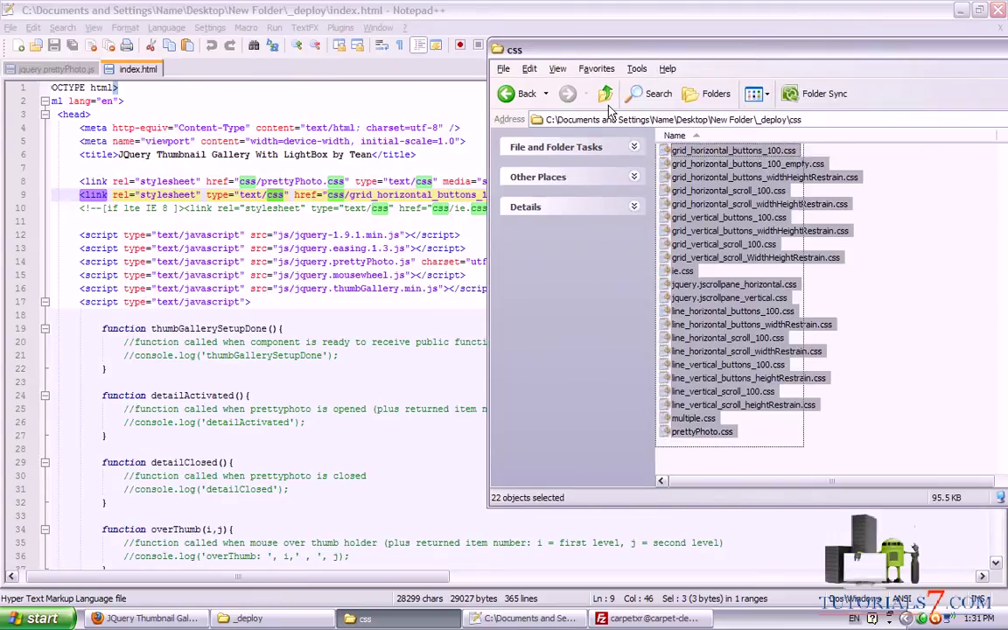
{"action": "left_click", "coordinate": [716, 433], "text": "ctrl"}
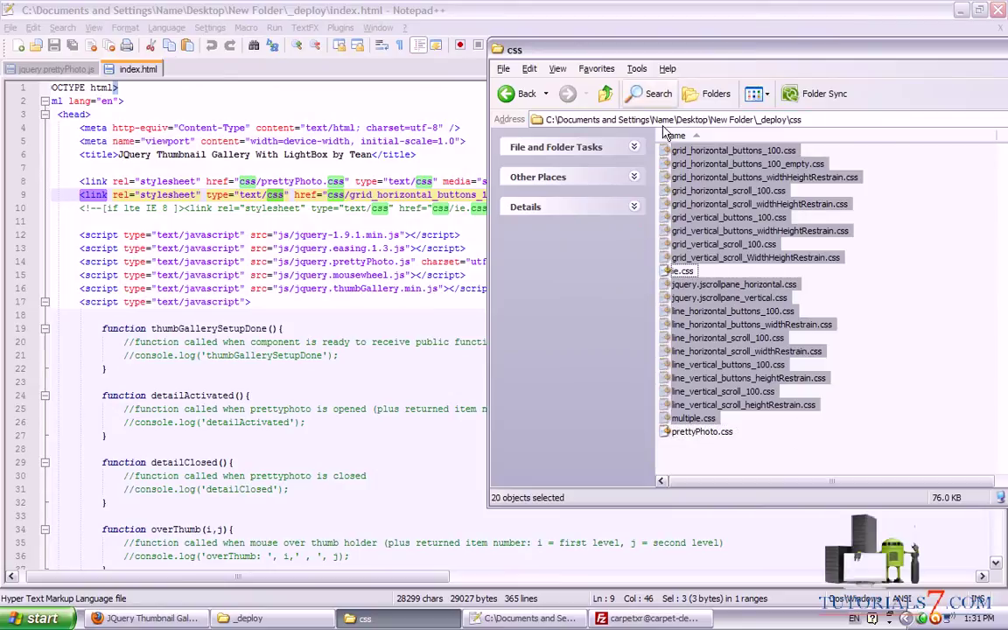
{"action": "left_click_drag", "start_coordinate": [656, 43], "coordinate": [724, 37]}
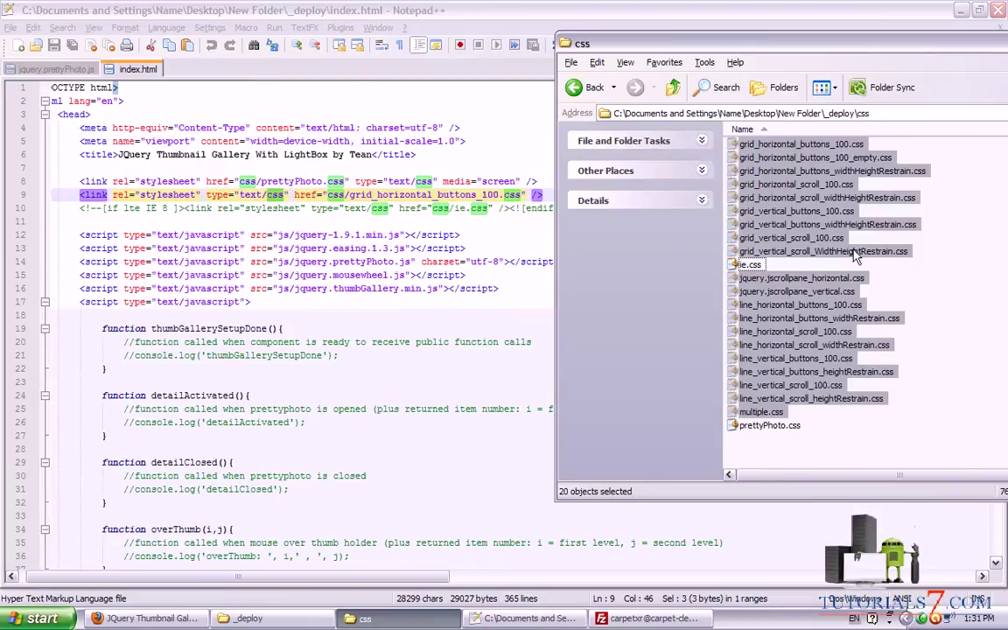
{"action": "left_click", "coordinate": [805, 146], "text": "ctrl"}
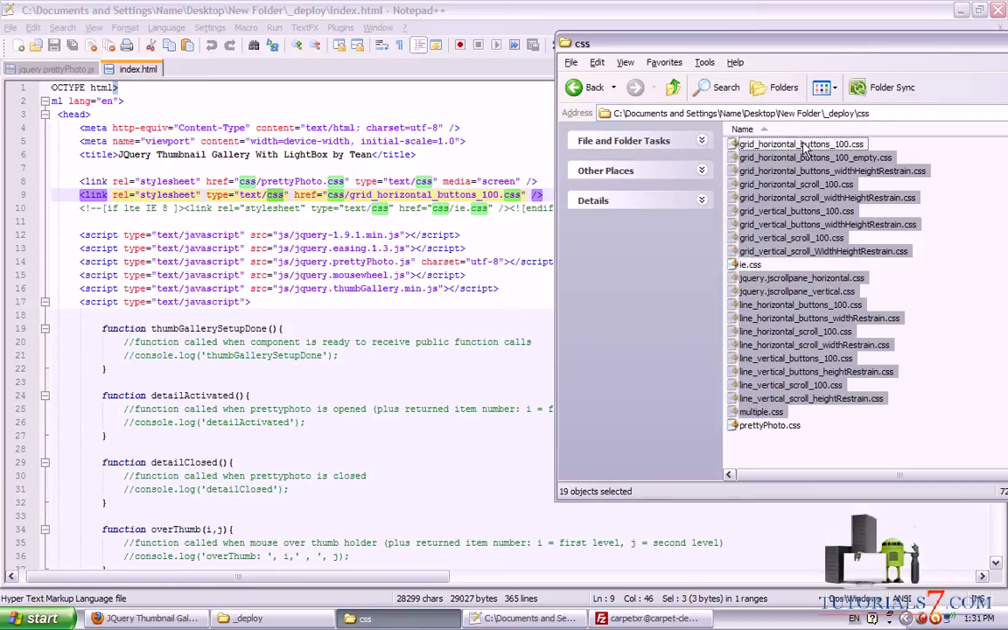
{"action": "key", "text": "Delete"}
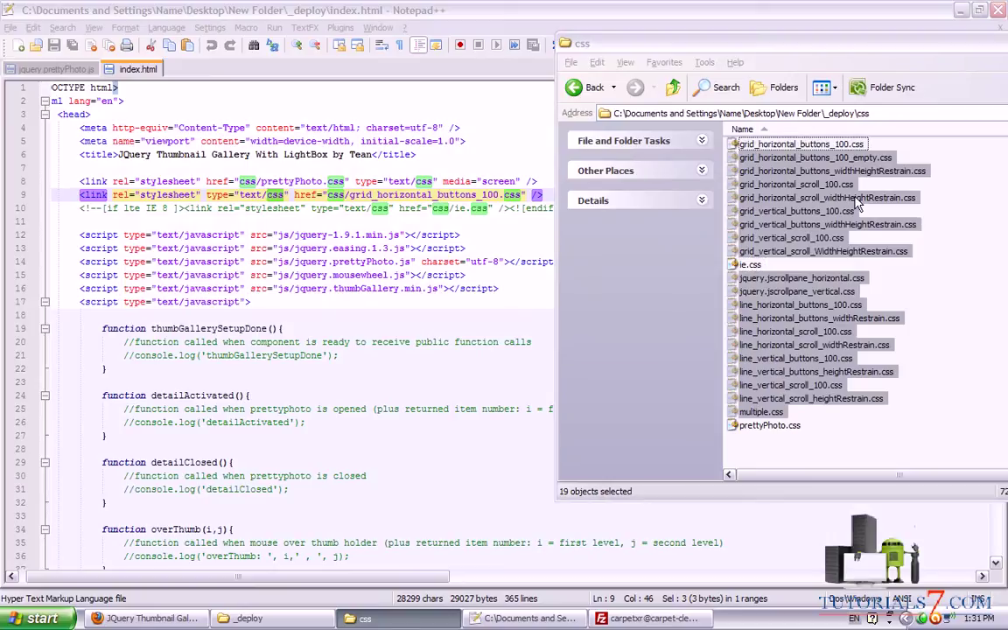
{"action": "key", "text": "Return"}
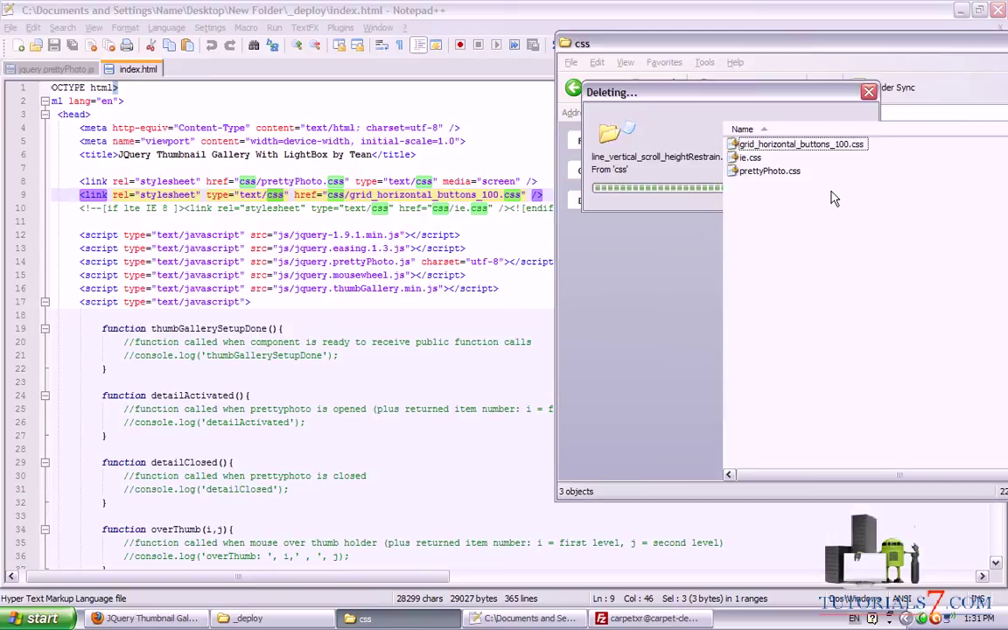
Return to the _deploy folder, open index.html in Firefox and page forward through the thumbnail gallery to test it.
{"action": "left_click", "coordinate": [673, 88]}
{"action": "left_click", "coordinate": [720, 44]}
{"action": "left_click_drag", "start_coordinate": [719, 44], "coordinate": [400, 28]}
{"action": "double_click", "coordinate": [424, 198]}
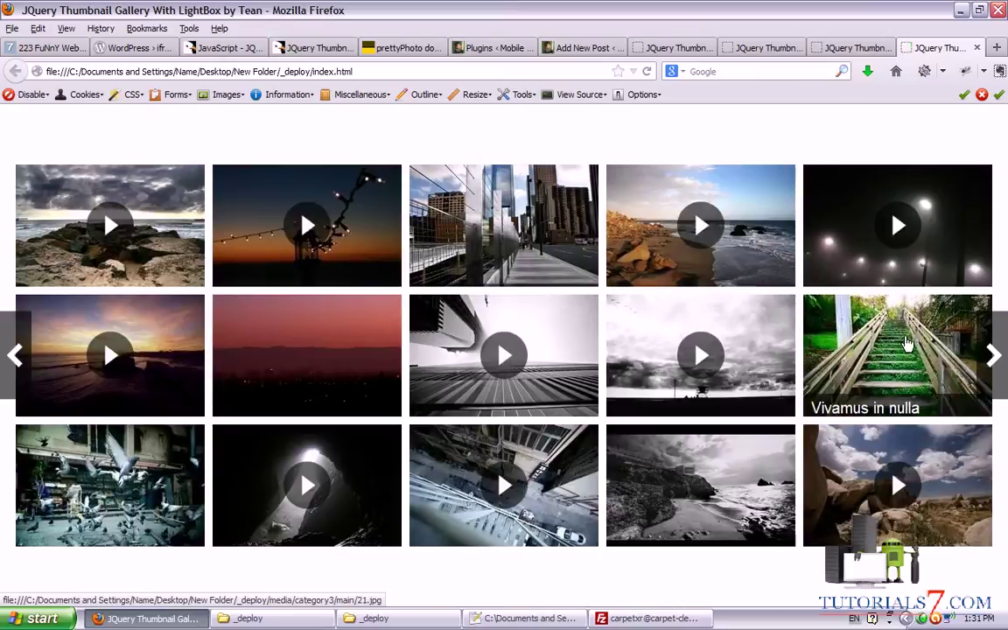
{"action": "left_click", "coordinate": [995, 359]}
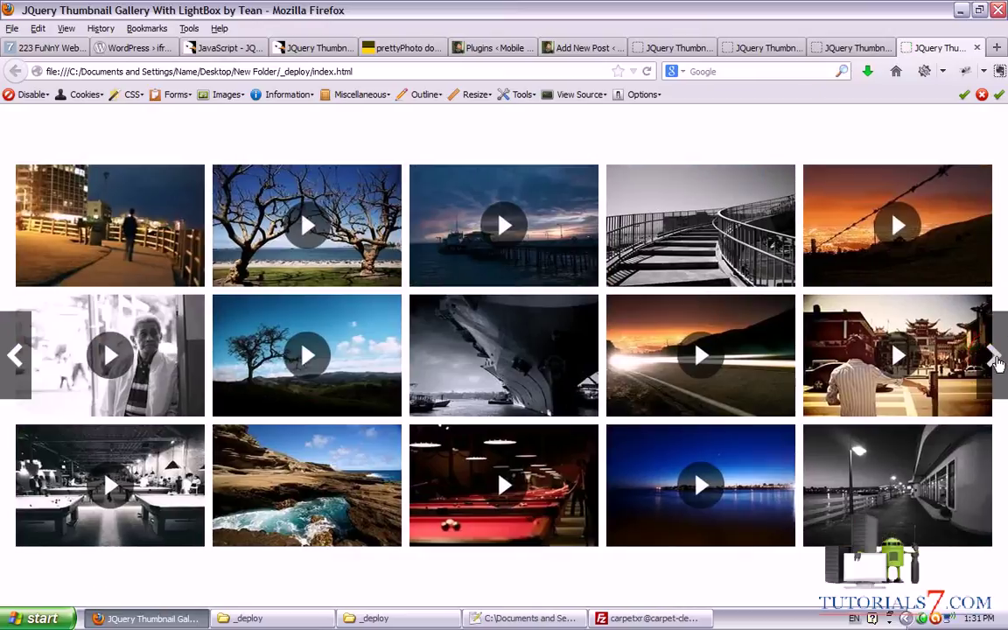
{"action": "left_click", "coordinate": [995, 359]}
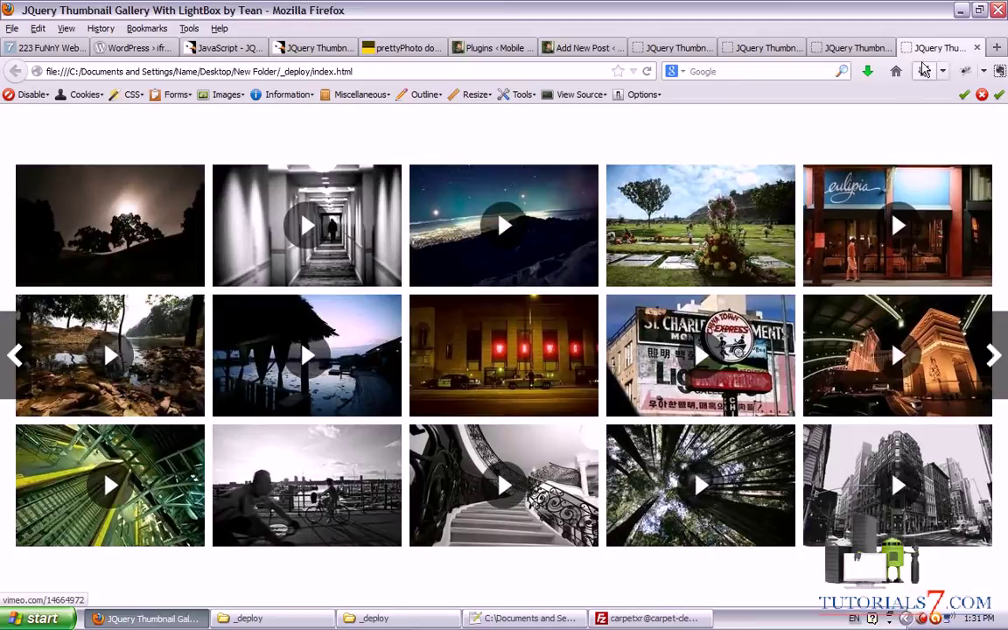
Close the Firefox tabs that hold the local gallery layout previews.
{"action": "left_click", "coordinate": [977, 48]}
{"action": "left_click", "coordinate": [977, 48]}
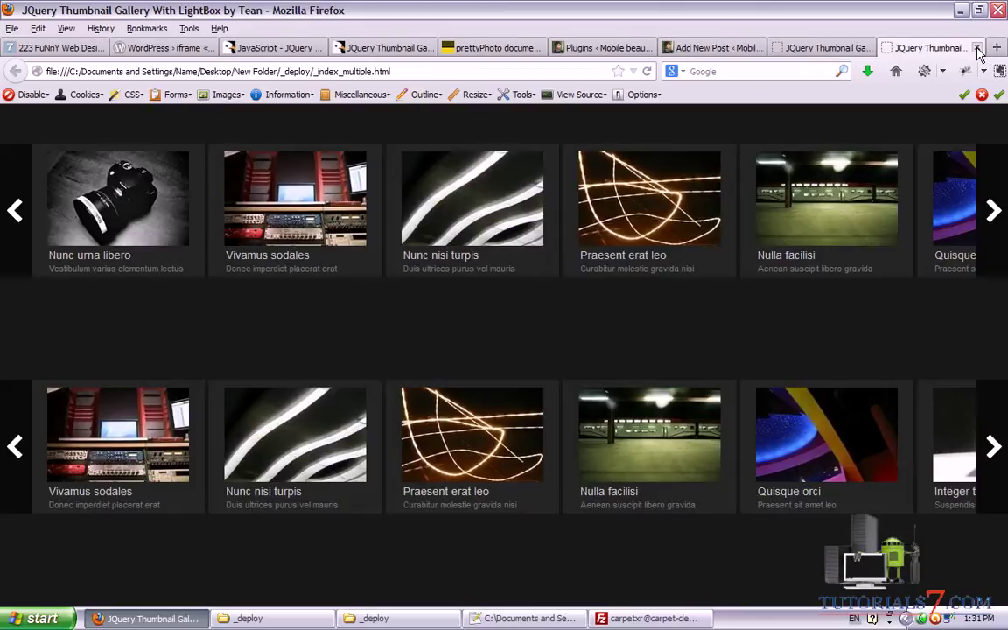
{"action": "left_click", "coordinate": [978, 48]}
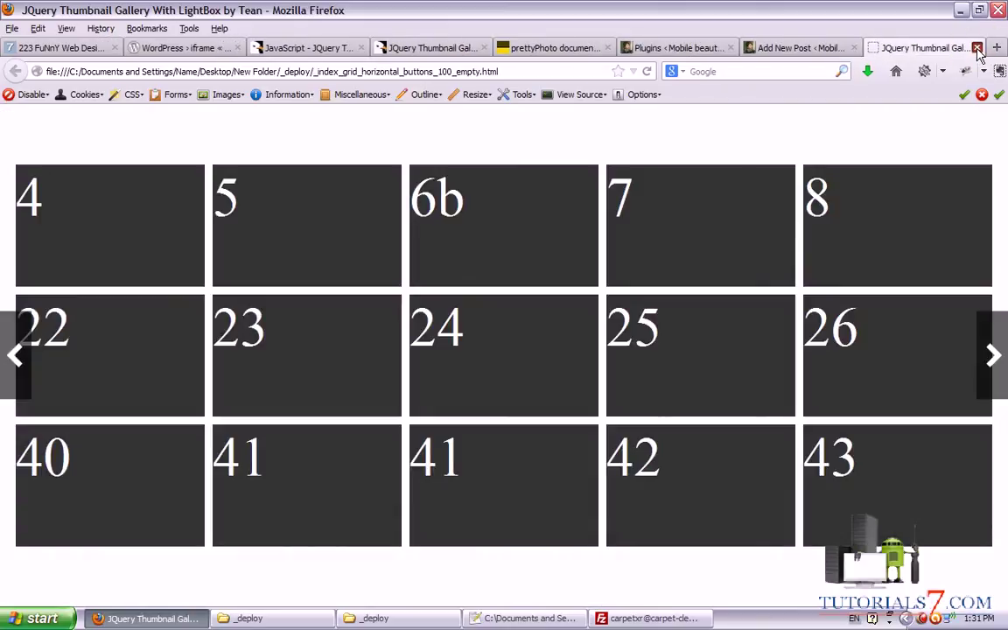
{"action": "key", "text": "ctrl+w"}
Review the site's installed WordPress plugins and the iframe plugin's page on WordPress.org.
{"action": "left_click", "coordinate": [696, 49]}
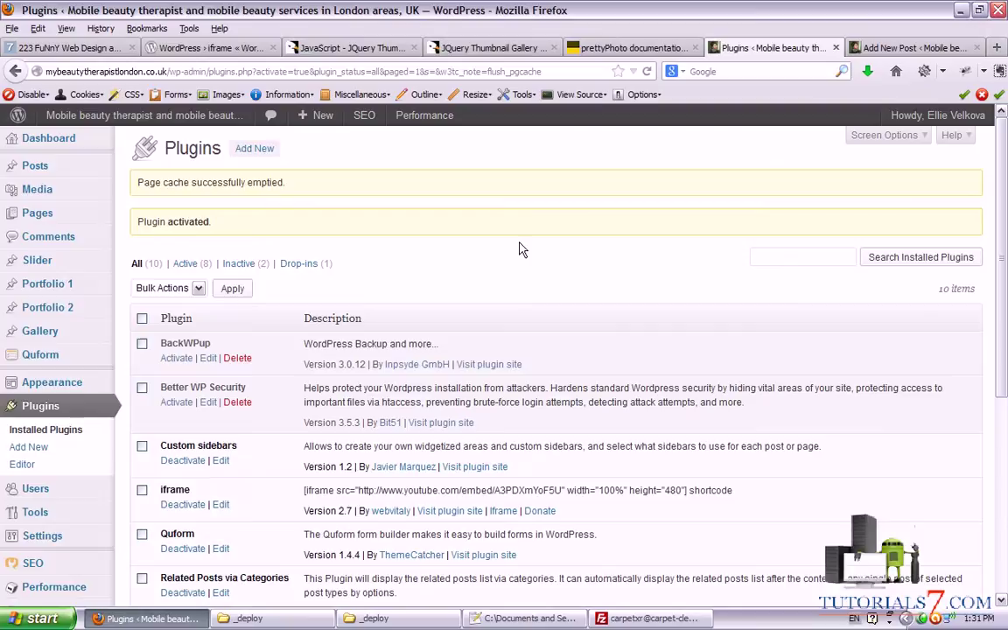
{"action": "scroll", "coordinate": [519, 249], "scroll_direction": "down", "scroll_amount": 5}
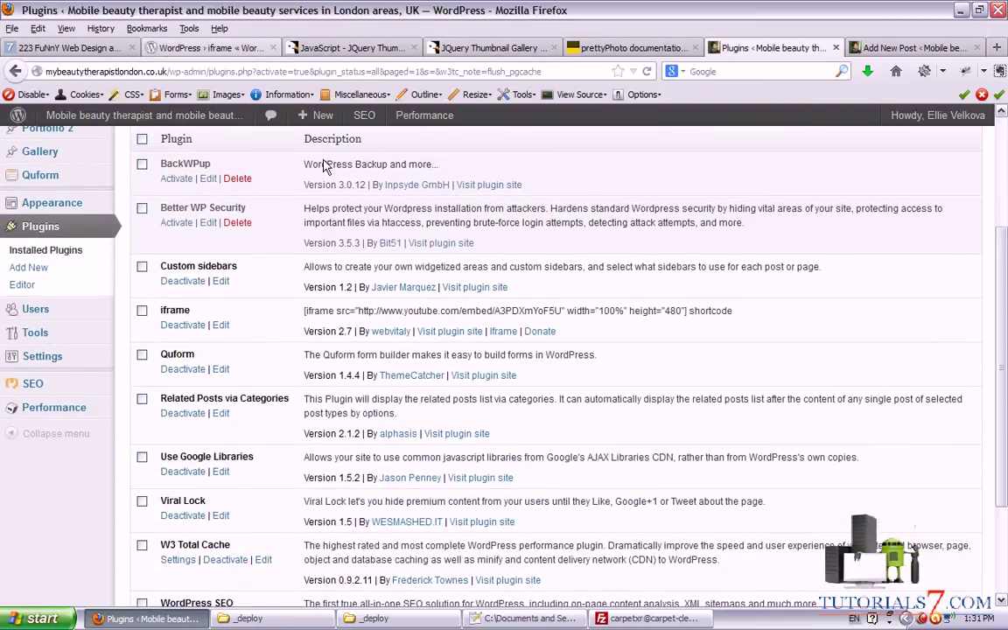
{"action": "key", "text": "ctrl+shift+d"}
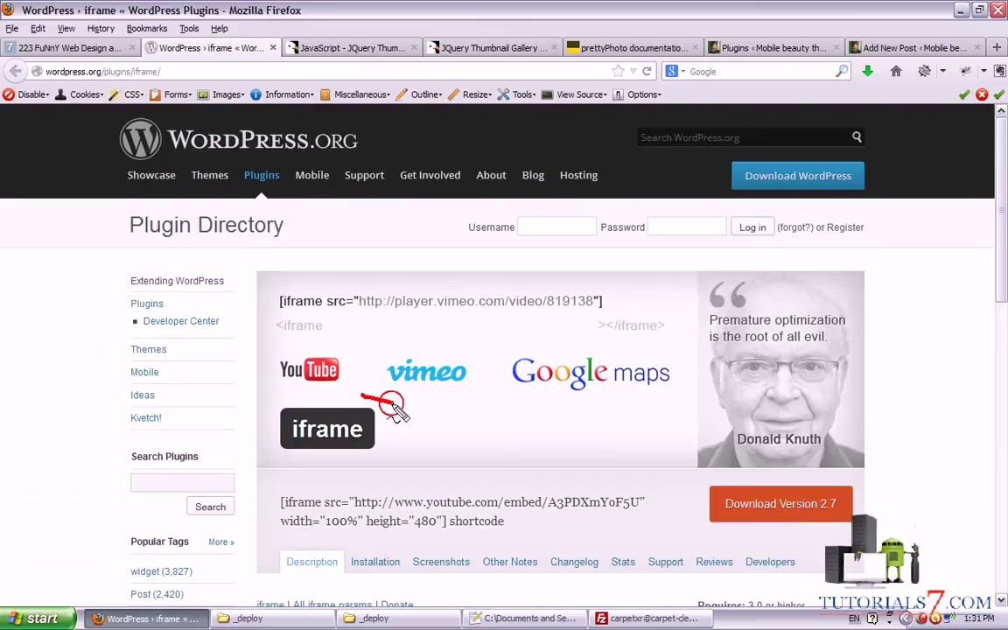
{"action": "mouse_move", "coordinate": [399, 411]}
{"action": "left_mouse_down"}
{"action": "mouse_move", "coordinate": [265, 420]}
{"action": "mouse_move", "coordinate": [385, 483]}
{"action": "mouse_move", "coordinate": [442, 416]}
{"action": "mouse_move", "coordinate": [398, 416]}
{"action": "left_mouse_up"}
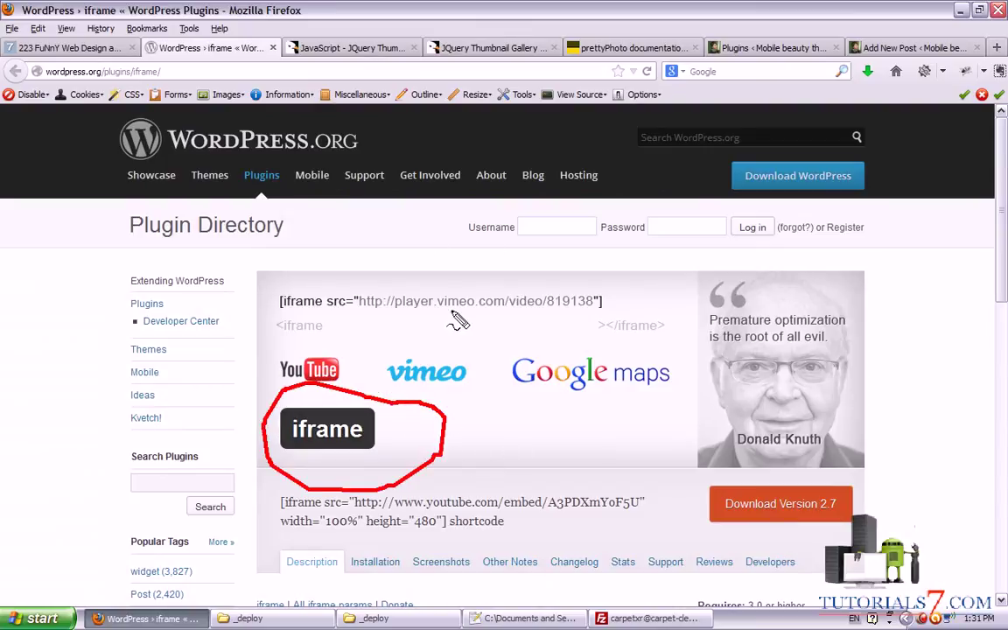
{"action": "left_click_drag", "start_coordinate": [295, 443], "coordinate": [371, 445]}
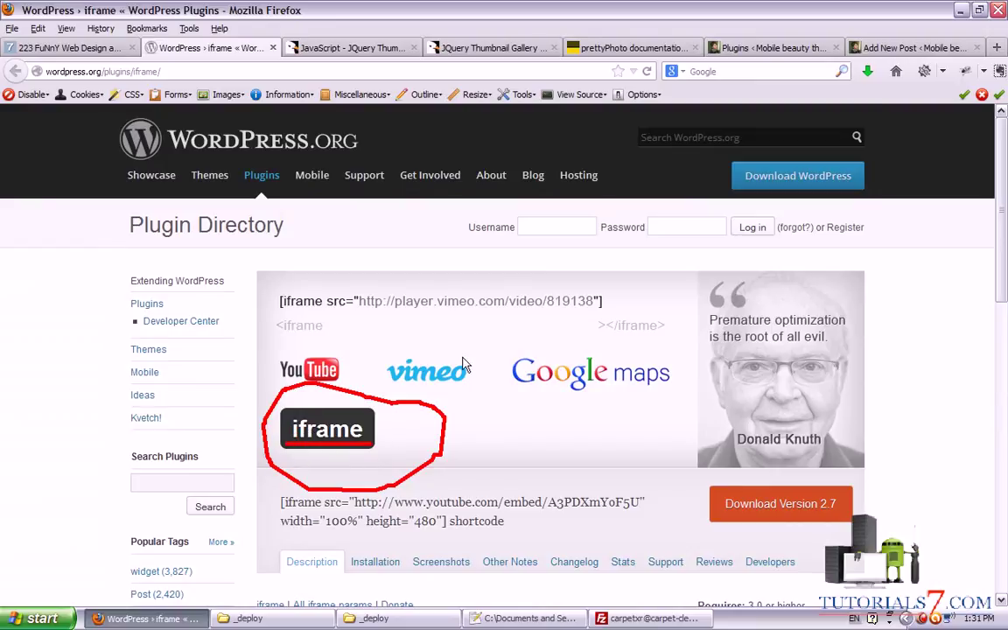
{"action": "key", "text": "Escape"}
{"action": "left_click", "coordinate": [745, 49]}
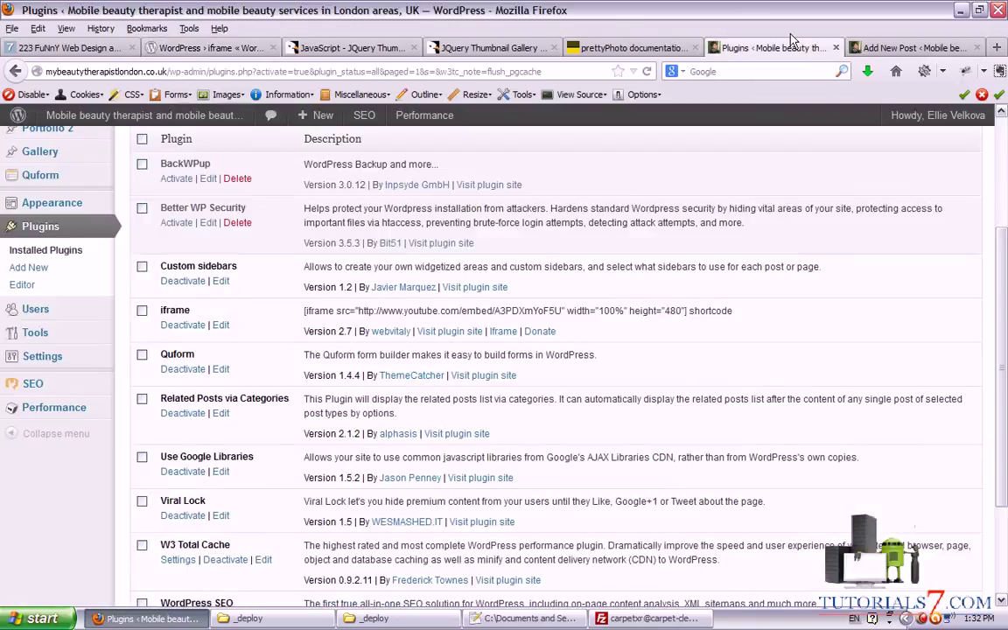
Title the new post draft containing the iframe shortcode "Gallery" and assign it to the Uncategorized category.
{"action": "left_click", "coordinate": [901, 47]}
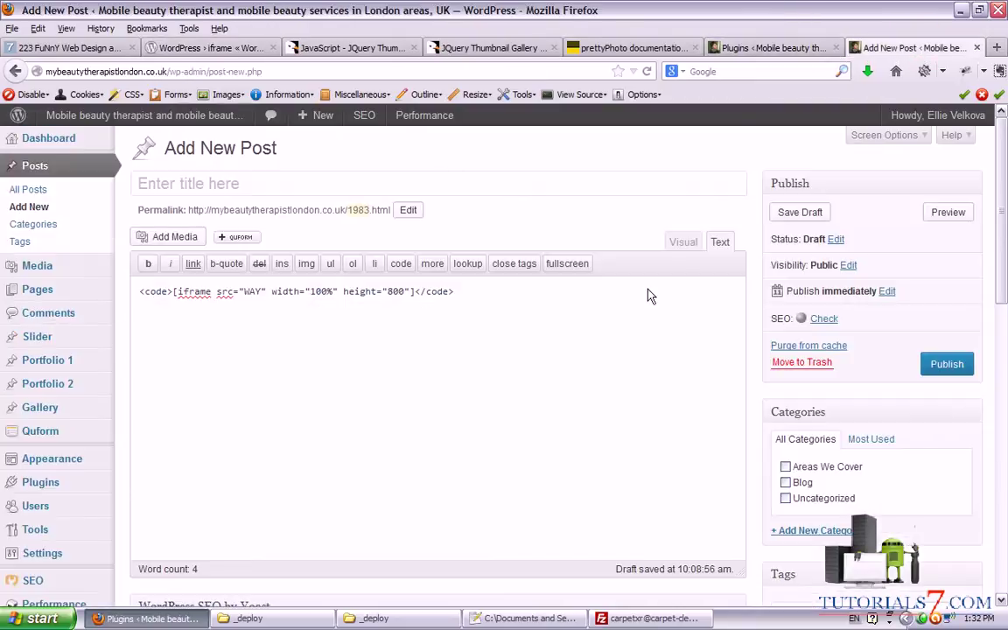
{"action": "left_click", "coordinate": [217, 182]}
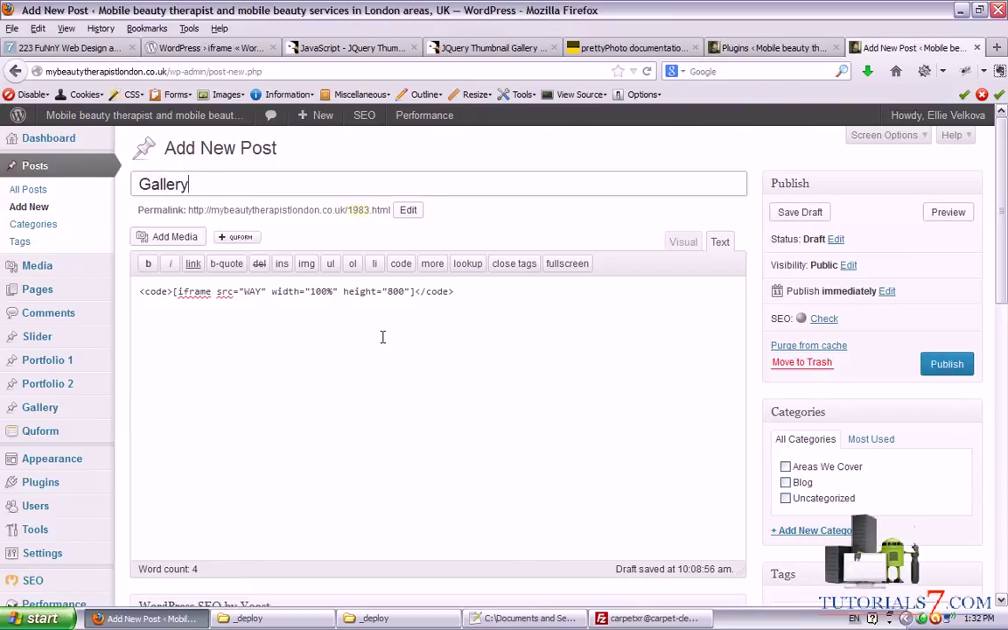
{"action": "mouse_move", "coordinate": [138, 322]}
{"action": "left_mouse_down"}
{"action": "mouse_move", "coordinate": [477, 297]}
{"action": "mouse_move", "coordinate": [232, 258]}
{"action": "mouse_move", "coordinate": [101, 297]}
{"action": "left_mouse_up"}
{"action": "mouse_move", "coordinate": [179, 306]}
{"action": "left_mouse_down"}
{"action": "mouse_move", "coordinate": [266, 299]}
{"action": "mouse_move", "coordinate": [236, 294]}
{"action": "mouse_move", "coordinate": [326, 305]}
{"action": "left_mouse_up"}
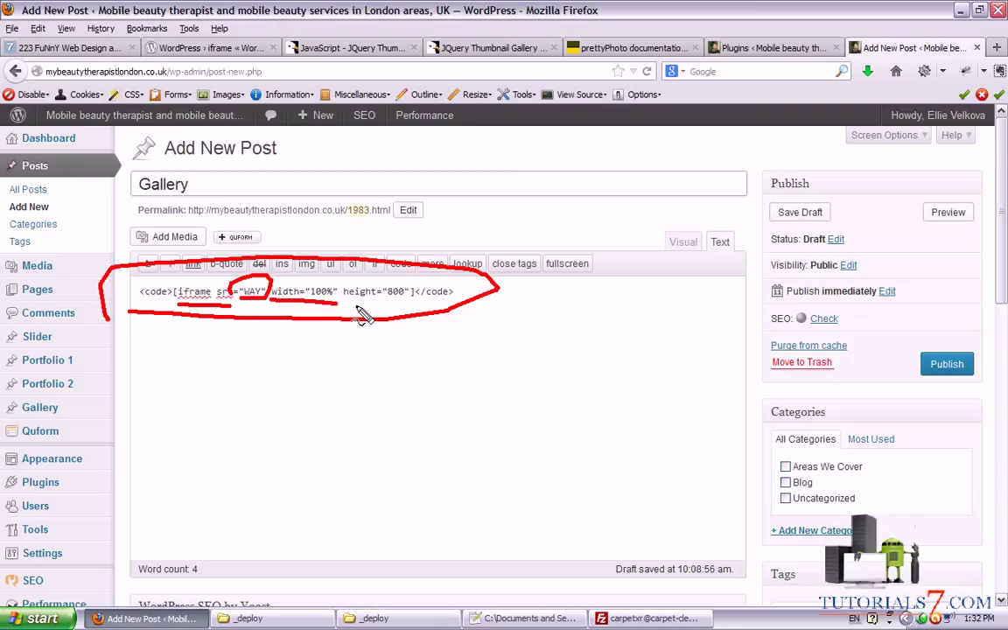
{"action": "left_click_drag", "start_coordinate": [342, 298], "coordinate": [400, 305]}
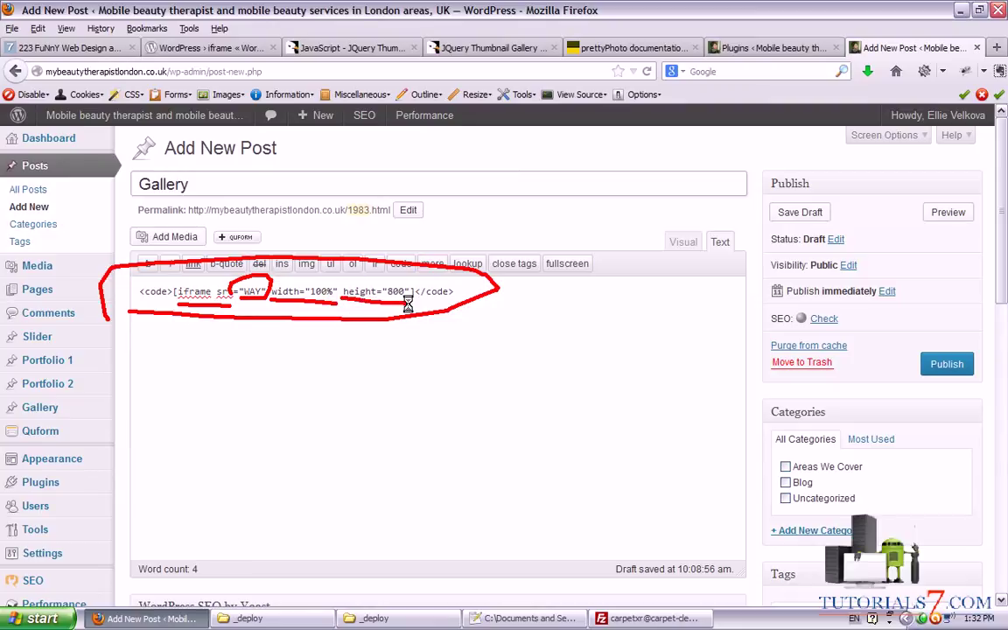
{"action": "key", "text": "Escape"}
{"action": "left_click", "coordinate": [393, 291]}
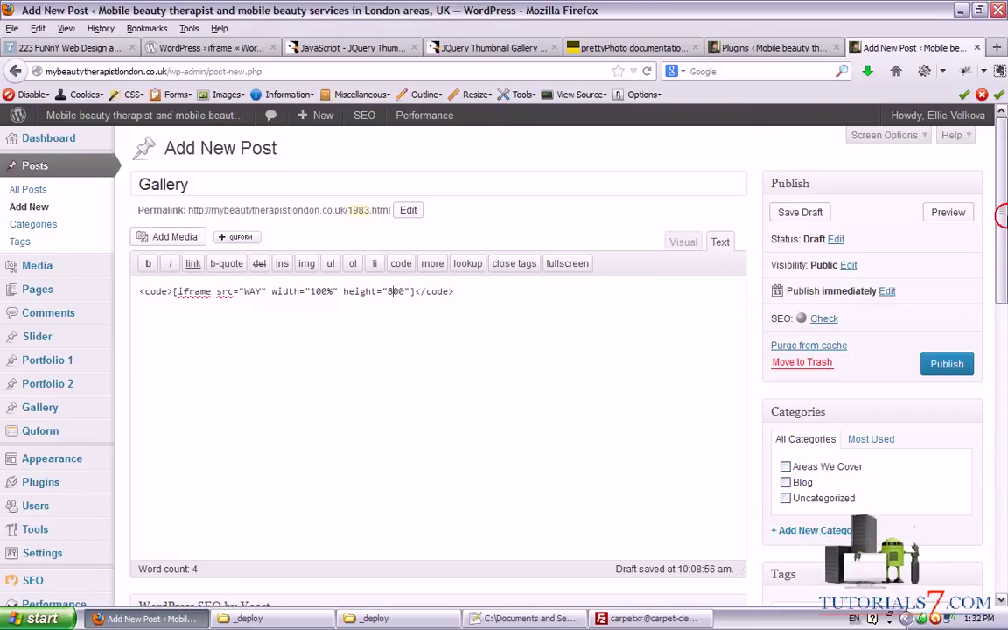
{"action": "left_click_drag", "start_coordinate": [1003, 214], "coordinate": [666, 175]}
{"action": "left_click", "coordinate": [785, 414]}
Open index.html from the _deploy folder in Firefox again and page forward through the gallery thumbnails.
{"action": "left_click", "coordinate": [375, 618]}
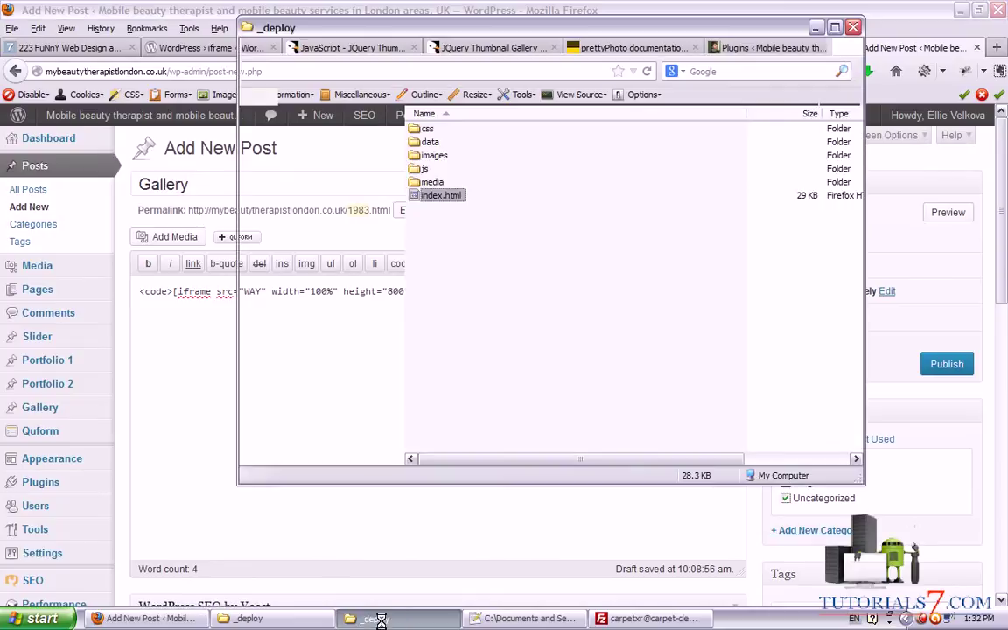
{"action": "left_click", "coordinate": [518, 333]}
{"action": "double_click", "coordinate": [442, 196]}
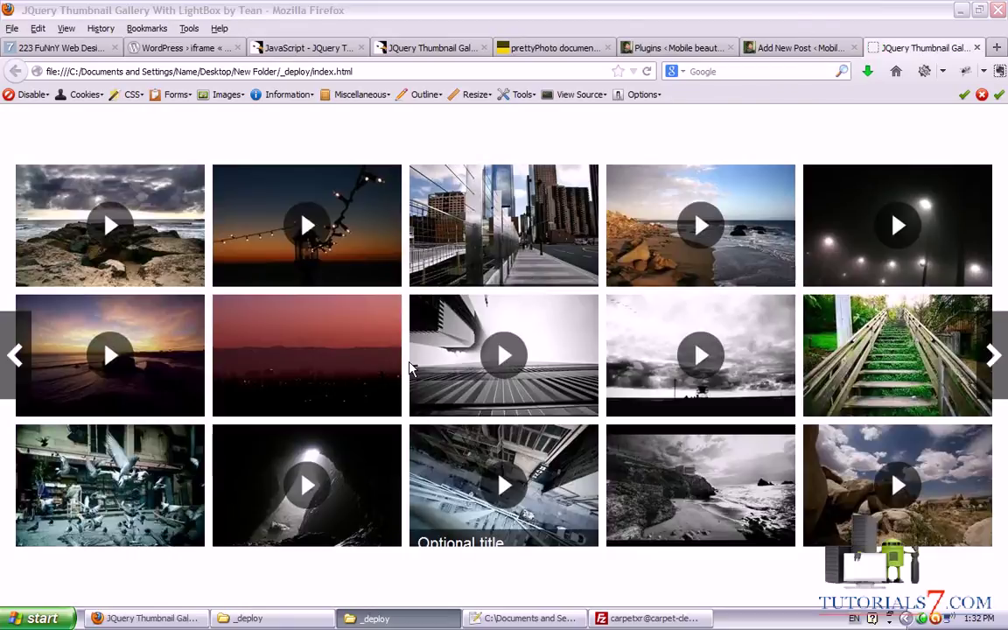
{"action": "left_click", "coordinate": [989, 354]}
Switch to index.html in Notepad++ and examine the thumbHolder blocks, including each thumbnail's image source path.
{"action": "left_click", "coordinate": [490, 618]}
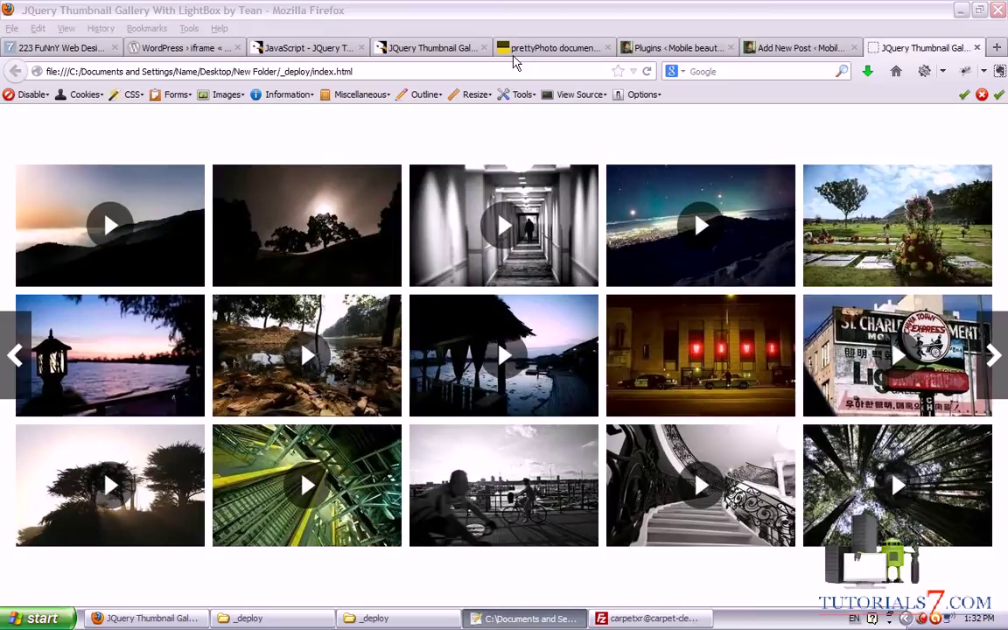
{"action": "left_click", "coordinate": [511, 620]}
{"action": "left_click", "coordinate": [511, 620]}
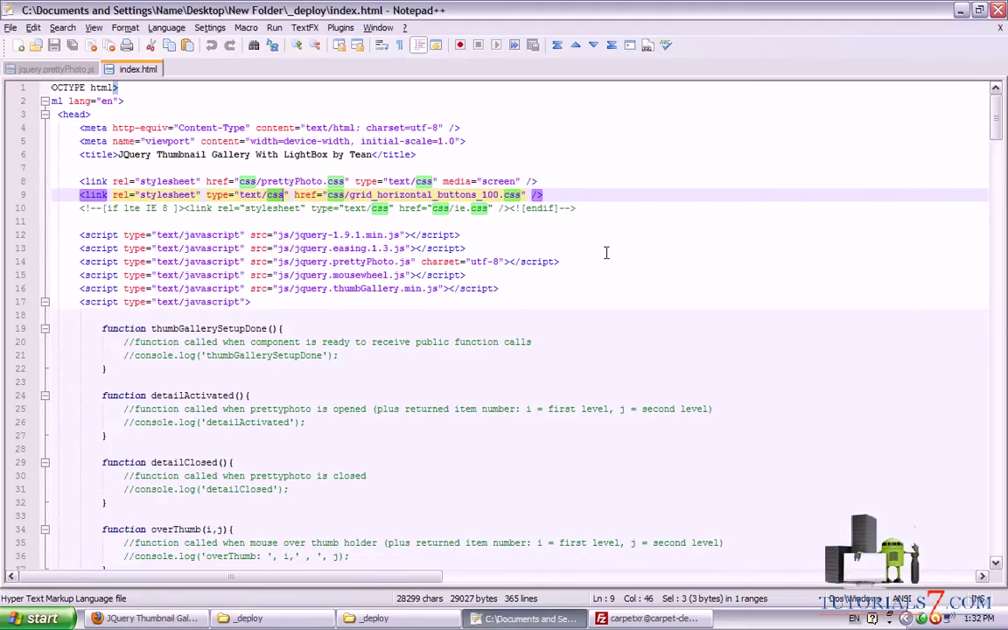
{"action": "scroll", "coordinate": [547, 287], "scroll_direction": "down", "scroll_amount": 14}
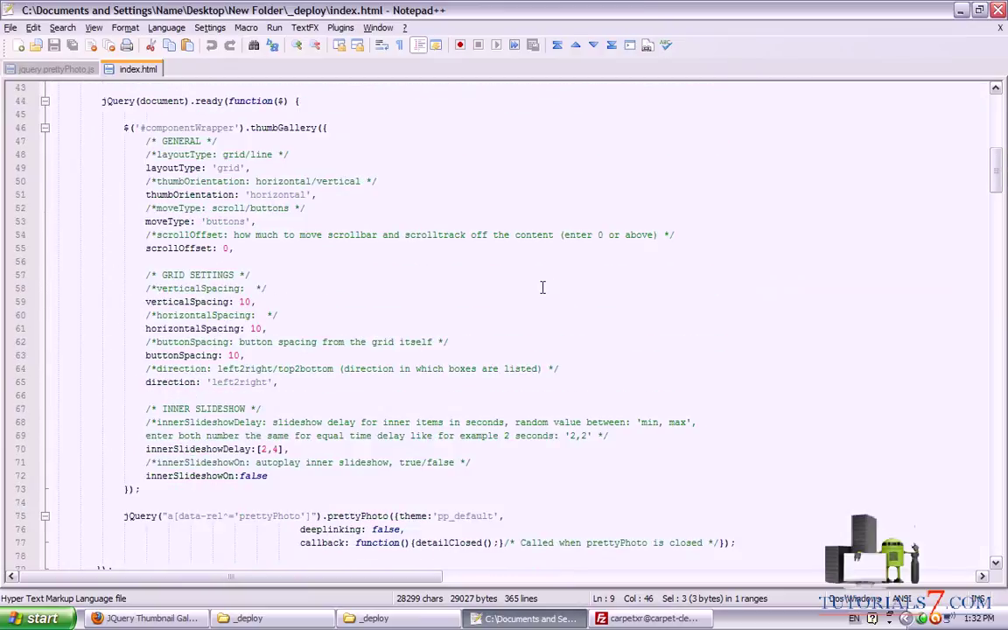
{"action": "scroll", "coordinate": [543, 287], "scroll_direction": "down", "scroll_amount": 13}
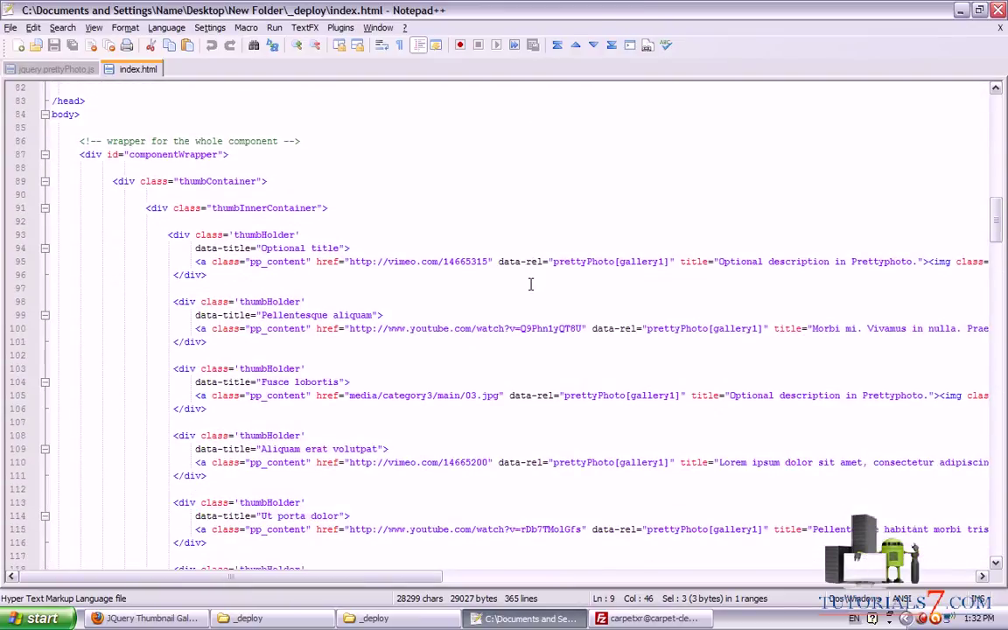
{"action": "left_click_drag", "start_coordinate": [167, 234], "coordinate": [217, 279]}
{"action": "left_click_drag", "start_coordinate": [269, 571], "coordinate": [369, 588]}
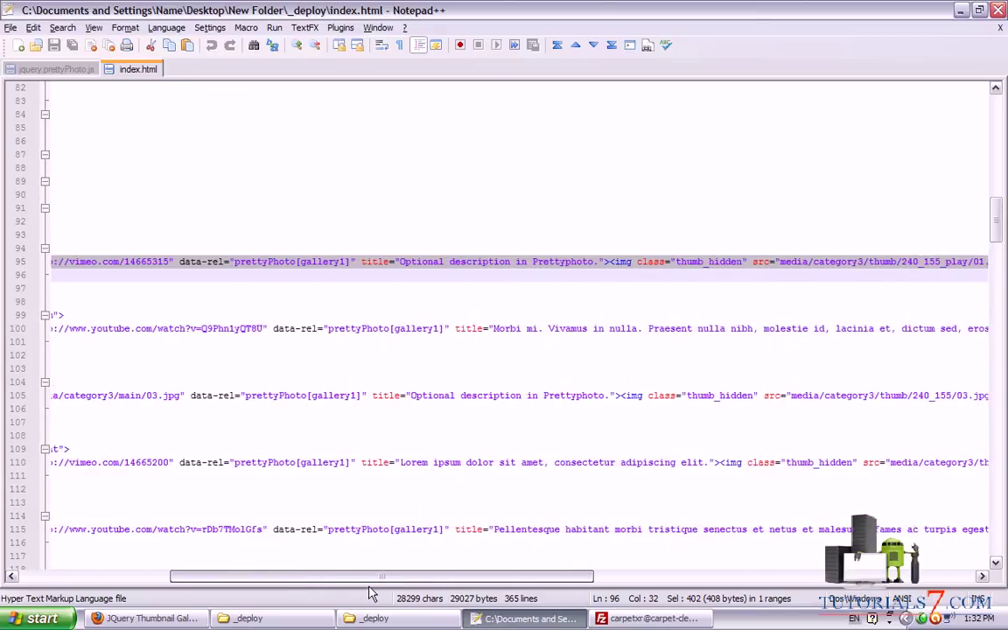
{"action": "left_click_drag", "start_coordinate": [476, 580], "coordinate": [651, 582]}
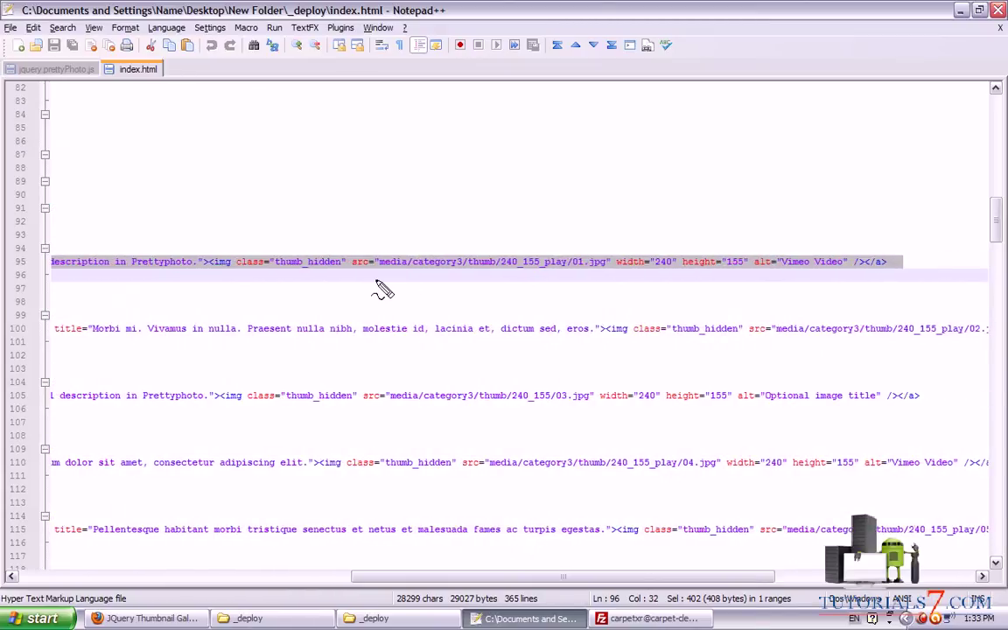
{"action": "mouse_move", "coordinate": [376, 281]}
{"action": "left_mouse_down"}
{"action": "mouse_move", "coordinate": [618, 278]}
{"action": "mouse_move", "coordinate": [396, 240]}
{"action": "mouse_move", "coordinate": [346, 273]}
{"action": "mouse_move", "coordinate": [350, 280]}
{"action": "left_mouse_up"}
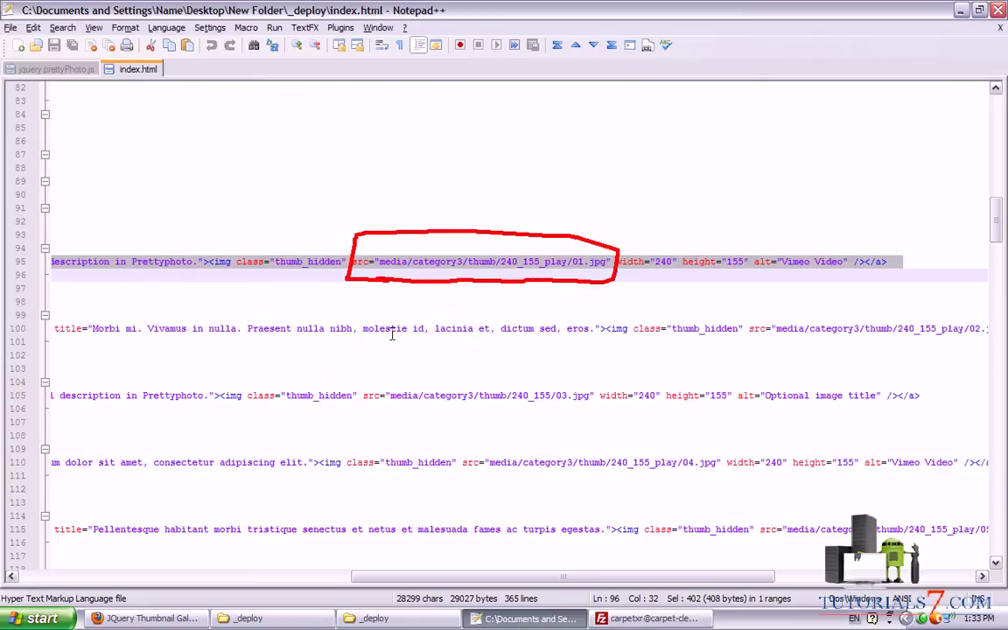
{"action": "key", "text": "Escape"}
{"action": "left_click_drag", "start_coordinate": [997, 222], "coordinate": [997, 262]}
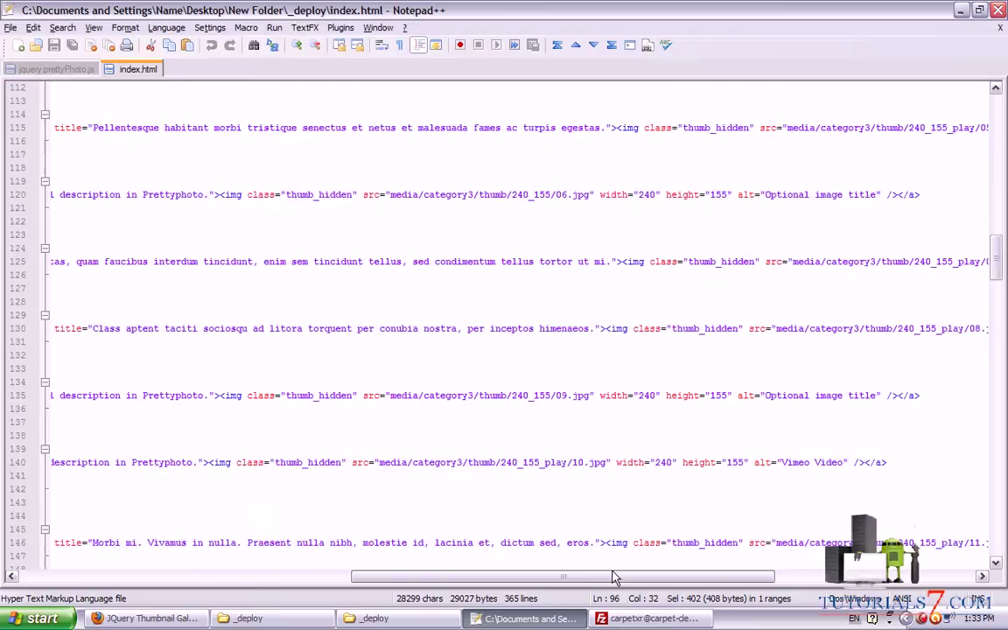
Examine the remaining thumbHolder blocks of index.html, including their data-title and media link entries.
{"action": "left_click_drag", "start_coordinate": [615, 577], "coordinate": [349, 578]}
{"action": "scroll", "coordinate": [365, 292], "scroll_direction": "down", "scroll_amount": 5}
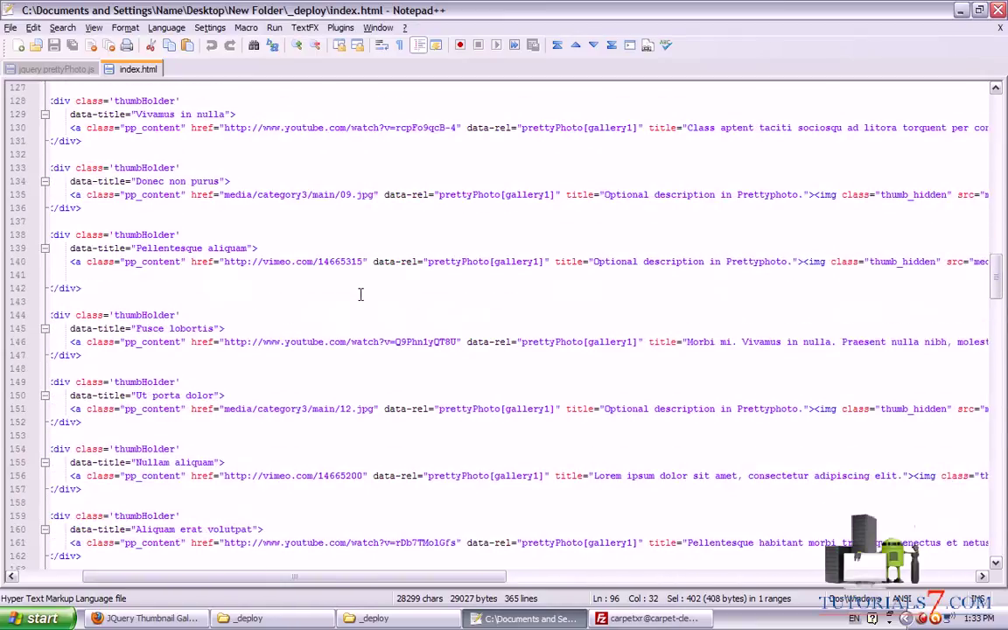
{"action": "left_click_drag", "start_coordinate": [245, 287], "coordinate": [225, 281]}
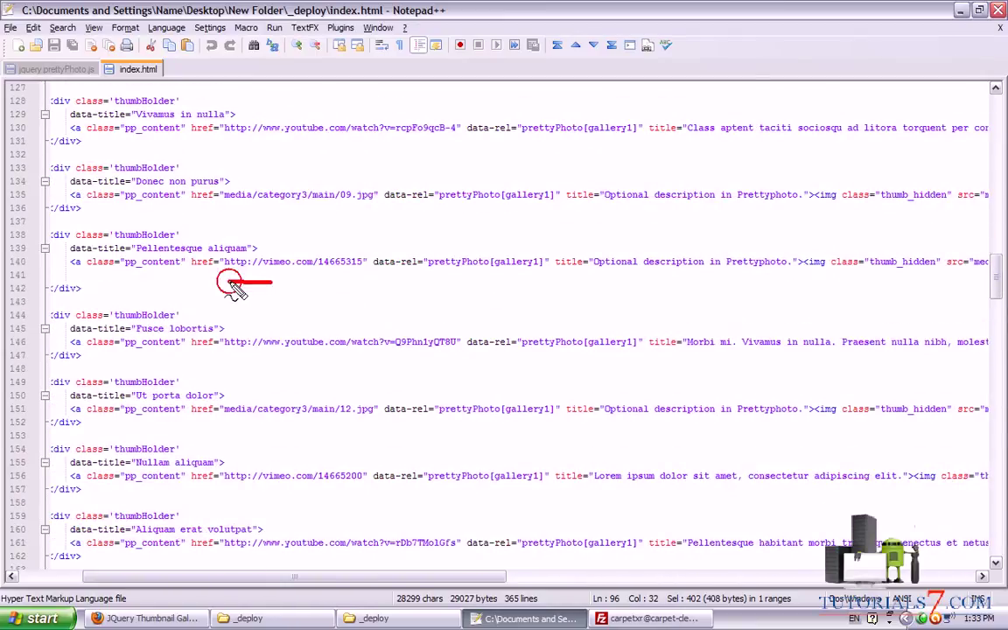
{"action": "scroll", "coordinate": [426, 262], "scroll_direction": "down", "scroll_amount": 10}
{"action": "scroll", "coordinate": [423, 275], "scroll_direction": "down", "scroll_amount": 14}
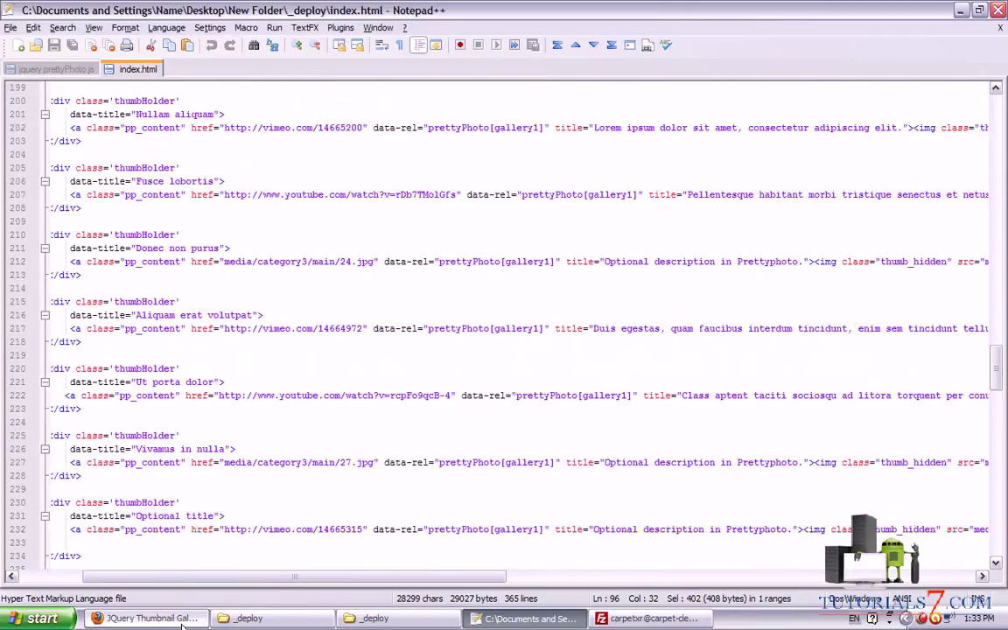
Switch to the gallery in Firefox, view the city sidewalk image's lightbox with its sharing options, and close it.
{"action": "left_click", "coordinate": [374, 618]}
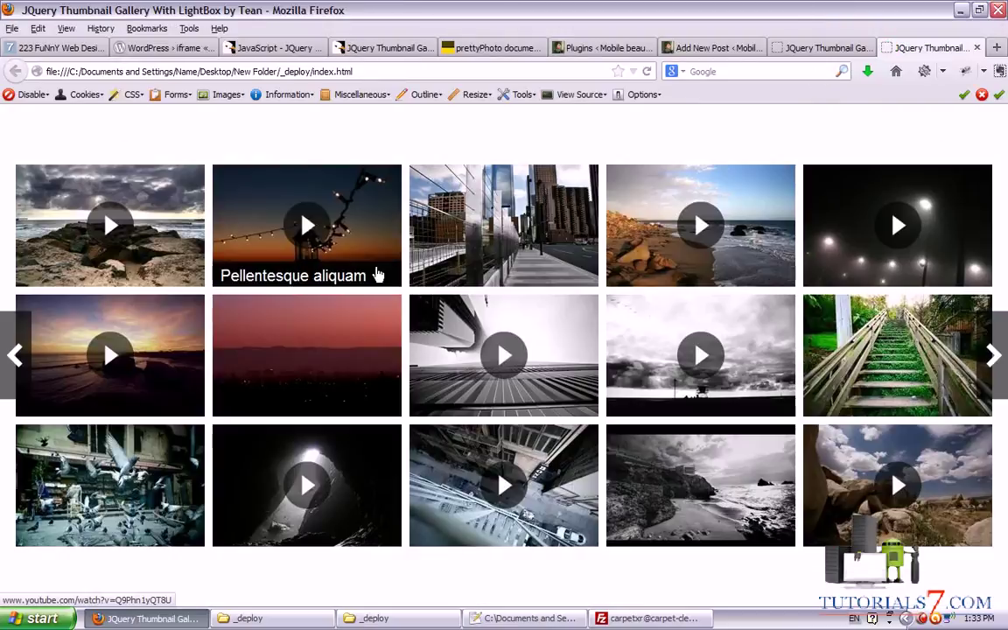
{"action": "left_click", "coordinate": [503, 254]}
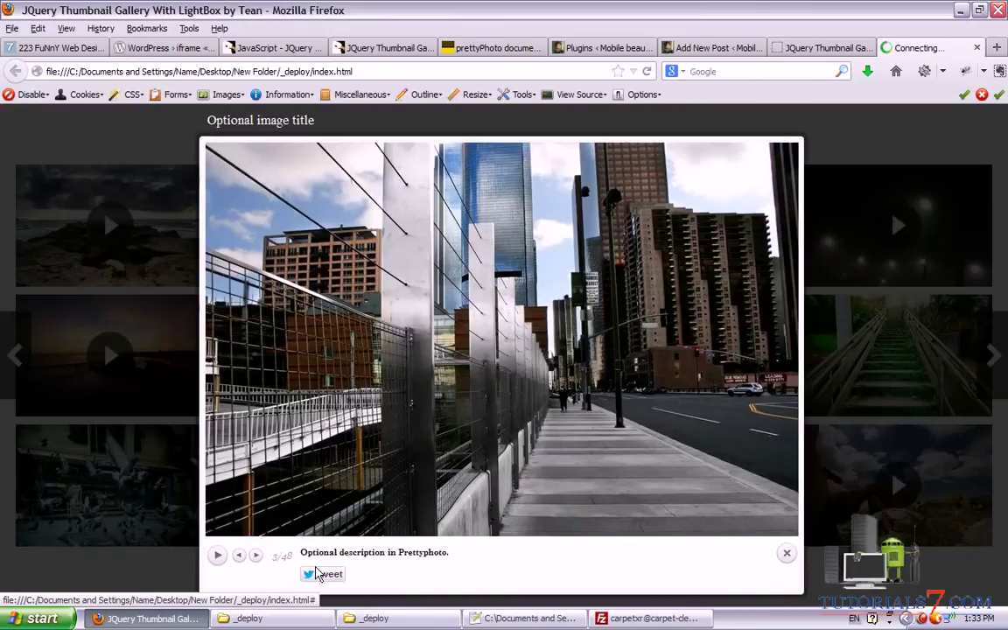
{"action": "key", "text": "ctrl+shift+d"}
{"action": "mouse_move", "coordinate": [267, 573]}
{"action": "left_mouse_down"}
{"action": "mouse_move", "coordinate": [308, 554]}
{"action": "mouse_move", "coordinate": [263, 561]}
{"action": "mouse_move", "coordinate": [295, 578]}
{"action": "left_mouse_up"}
{"action": "key", "text": "Escape"}
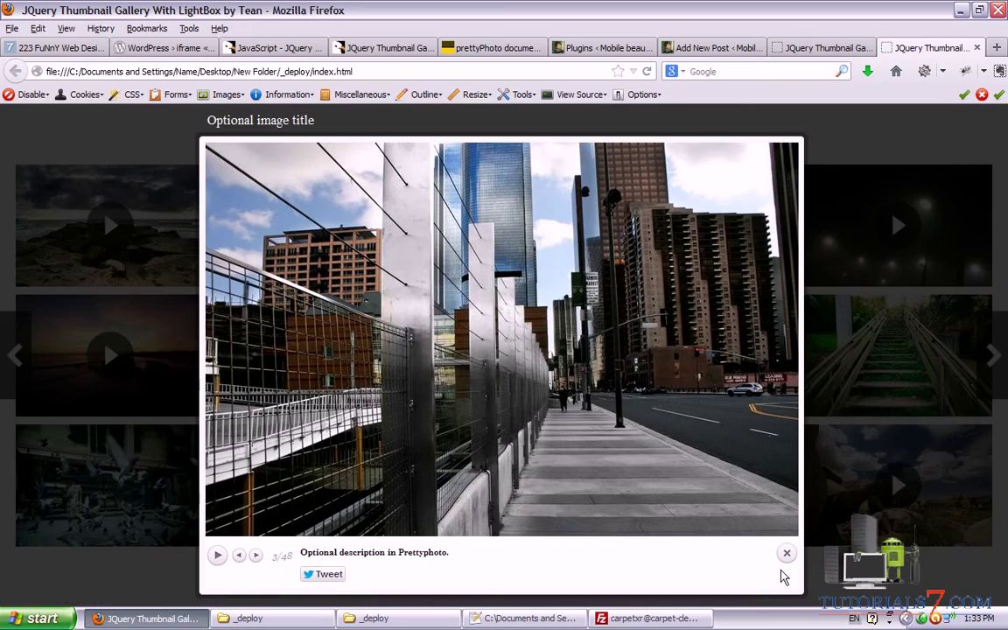
{"action": "left_click", "coordinate": [787, 553]}
{"action": "scroll", "coordinate": [732, 295], "scroll_direction": "down", "scroll_amount": 1}
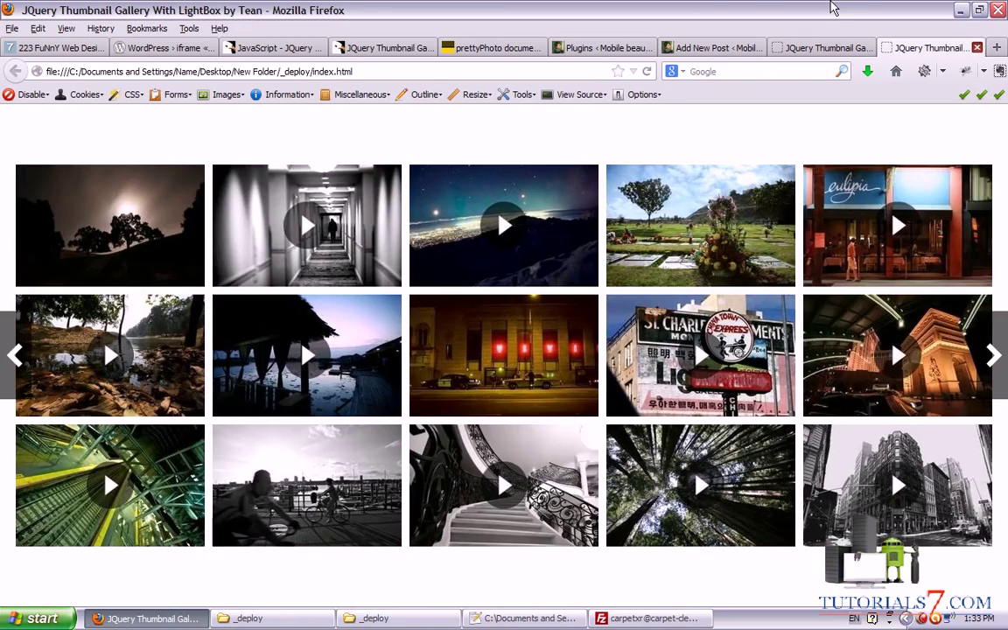
Close the extra gallery tab and inspect the share area of the tree silhouette image's lightbox in the remaining gallery.
{"action": "key", "text": "ctrl+w"}
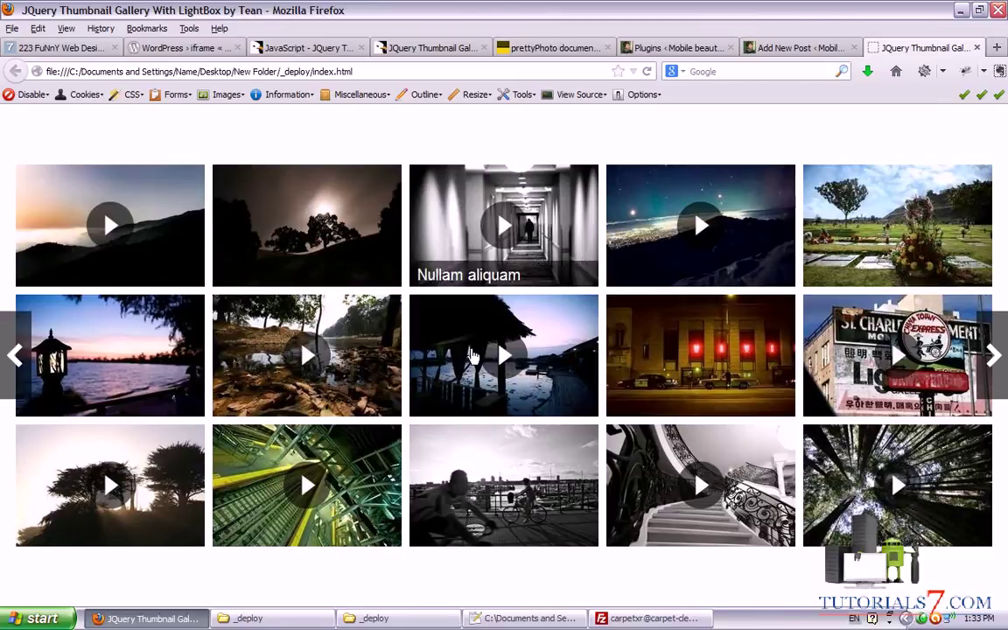
{"action": "left_click", "coordinate": [306, 249]}
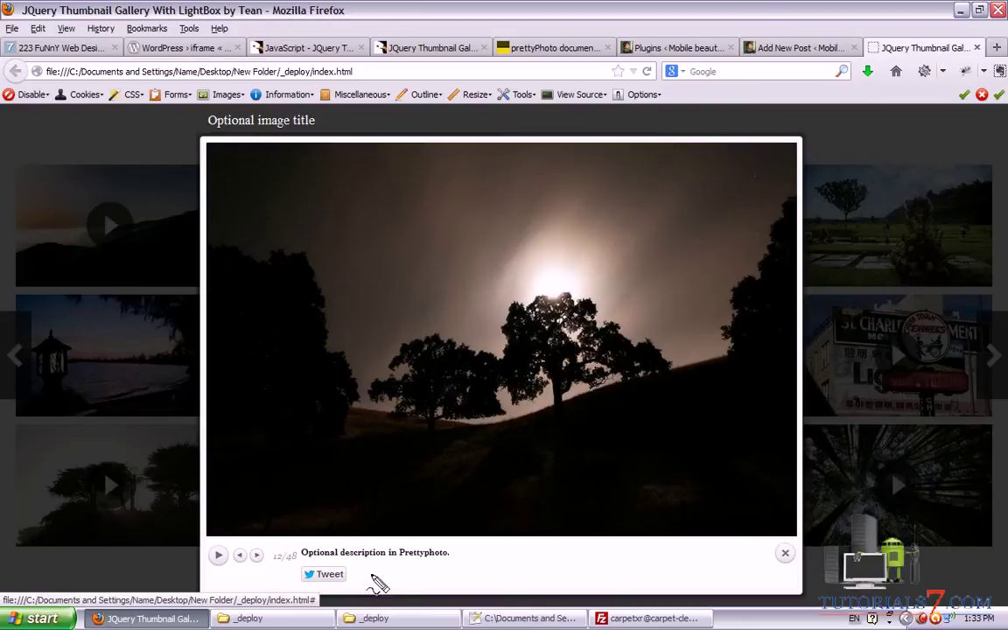
{"action": "mouse_move", "coordinate": [378, 582]}
{"action": "left_mouse_down"}
{"action": "mouse_move", "coordinate": [338, 565]}
{"action": "mouse_move", "coordinate": [273, 579]}
{"action": "mouse_move", "coordinate": [324, 599]}
{"action": "mouse_move", "coordinate": [374, 582]}
{"action": "mouse_move", "coordinate": [358, 567]}
{"action": "mouse_move", "coordinate": [479, 598]}
{"action": "mouse_move", "coordinate": [415, 573]}
{"action": "left_mouse_up"}
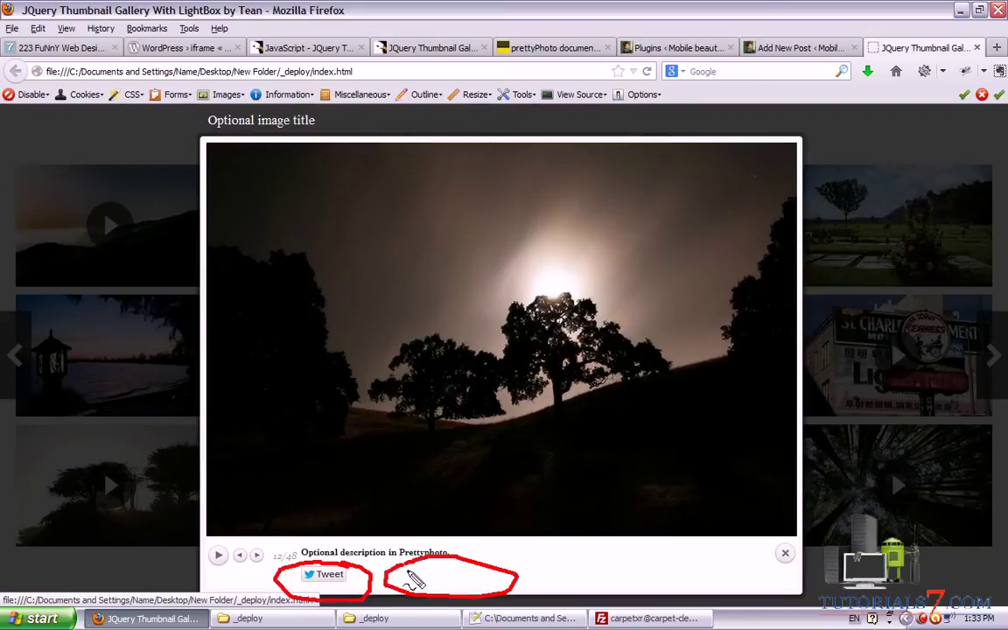
{"action": "left_click", "coordinate": [786, 554]}
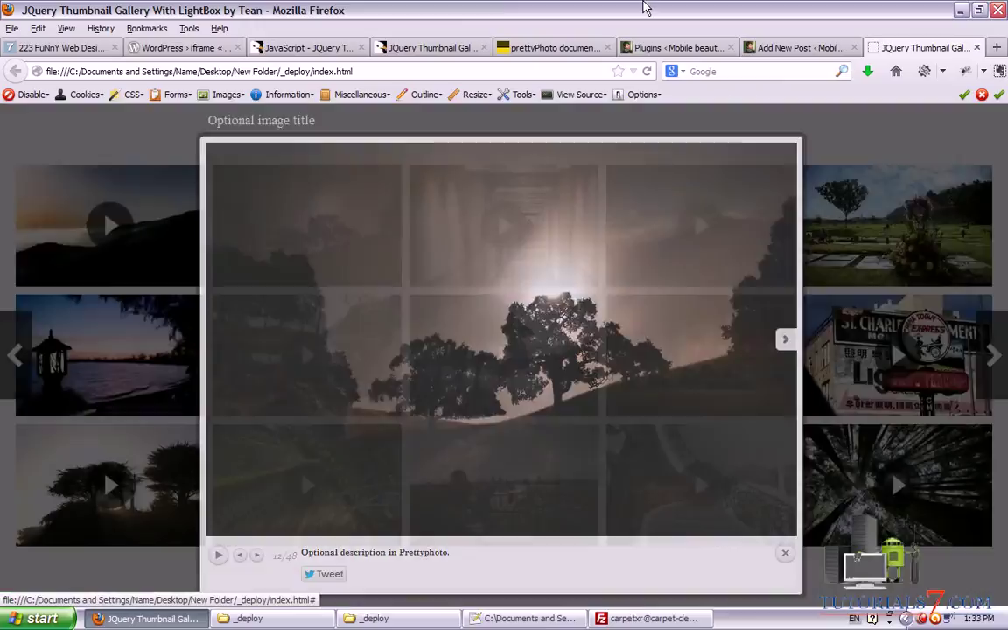
Examine the social_tools parameter in the Customization code of the prettyPhoto documentation, including its twitter and facebook markup.
{"action": "left_click", "coordinate": [547, 49]}
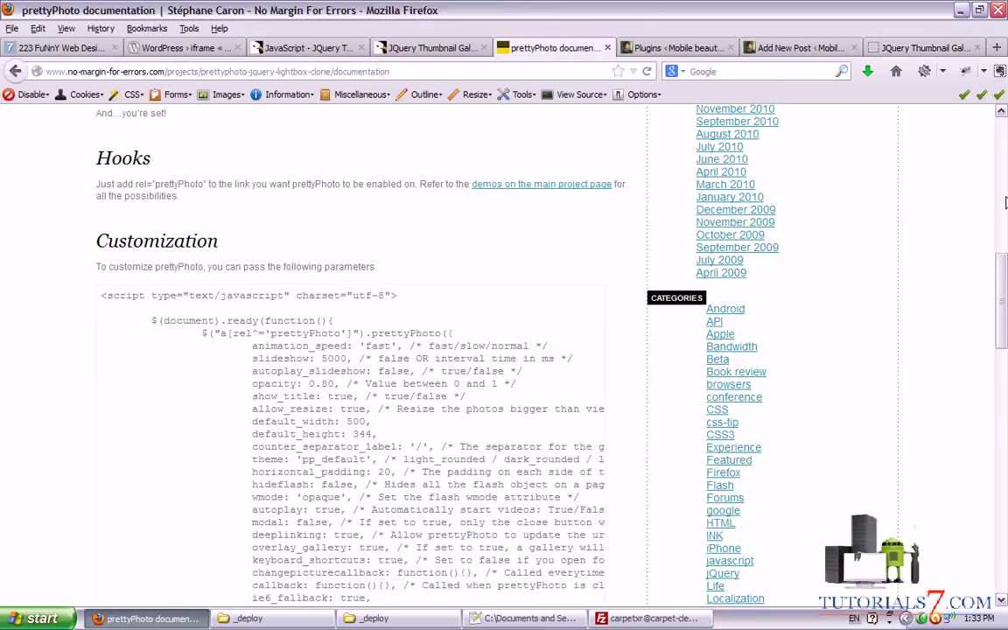
{"action": "left_click_drag", "start_coordinate": [999, 324], "coordinate": [1005, 580]}
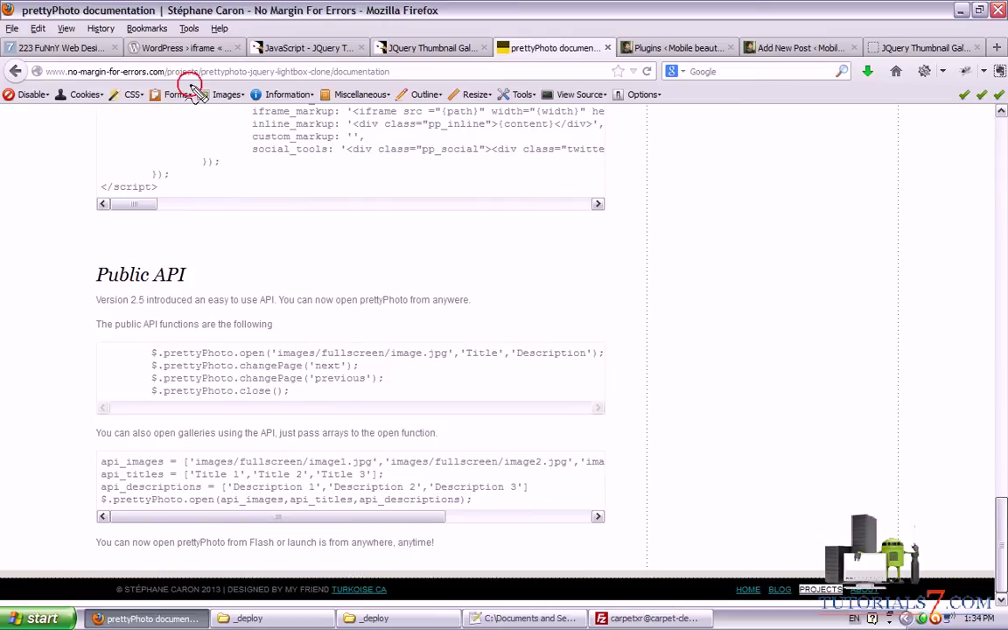
{"action": "mouse_move", "coordinate": [188, 87]}
{"action": "left_mouse_down"}
{"action": "mouse_move", "coordinate": [293, 99]}
{"action": "mouse_move", "coordinate": [375, 74]}
{"action": "mouse_move", "coordinate": [210, 70]}
{"action": "left_mouse_up"}
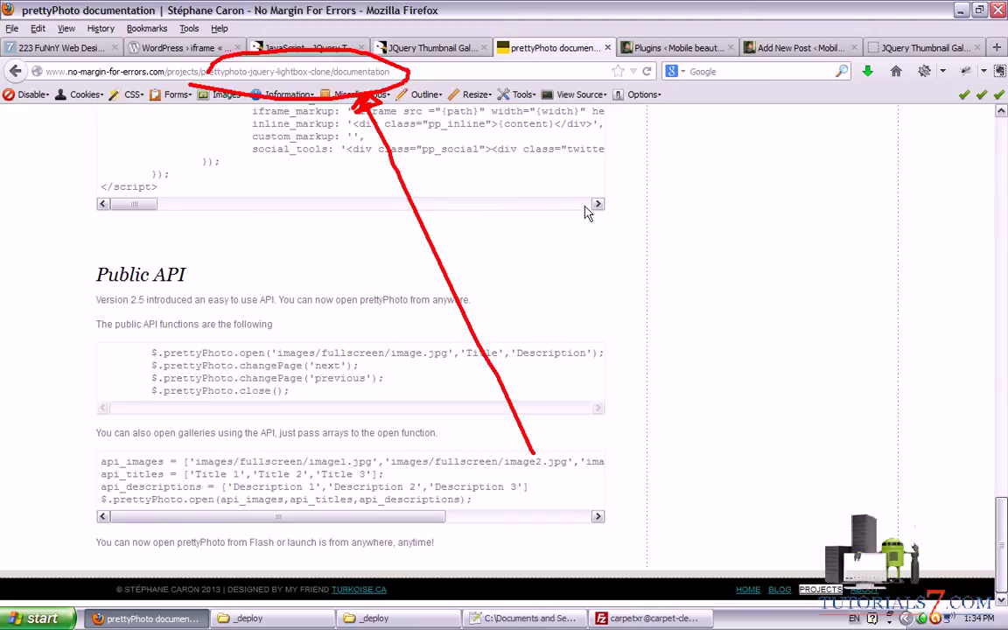
{"action": "left_click_drag", "start_coordinate": [1004, 504], "coordinate": [1004, 448]}
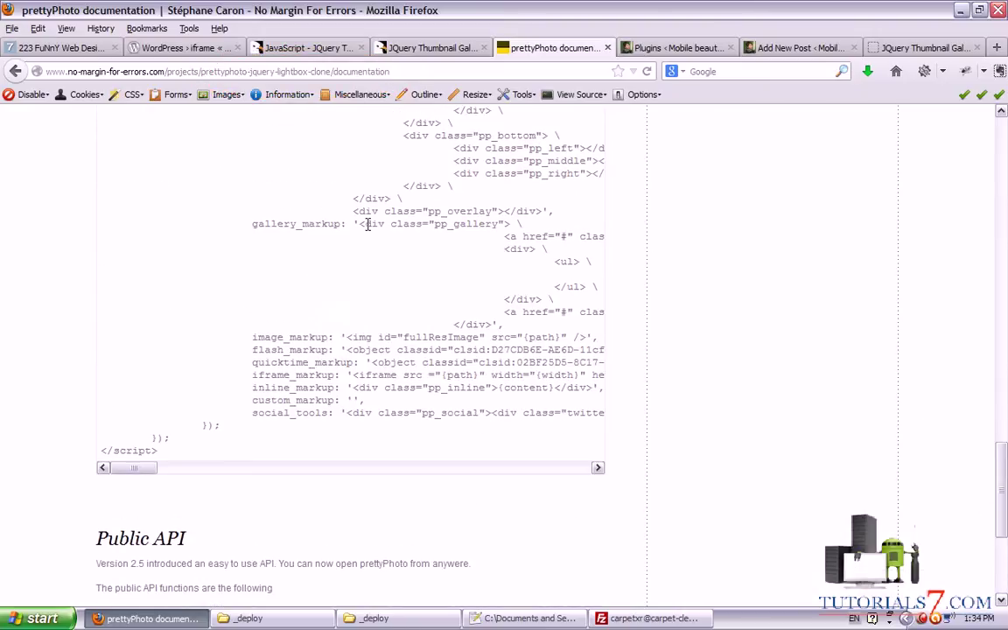
{"action": "left_click_drag", "start_coordinate": [133, 470], "coordinate": [172, 470]}
{"action": "left_click_drag", "start_coordinate": [226, 429], "coordinate": [367, 431]}
{"action": "key", "text": "Escape"}
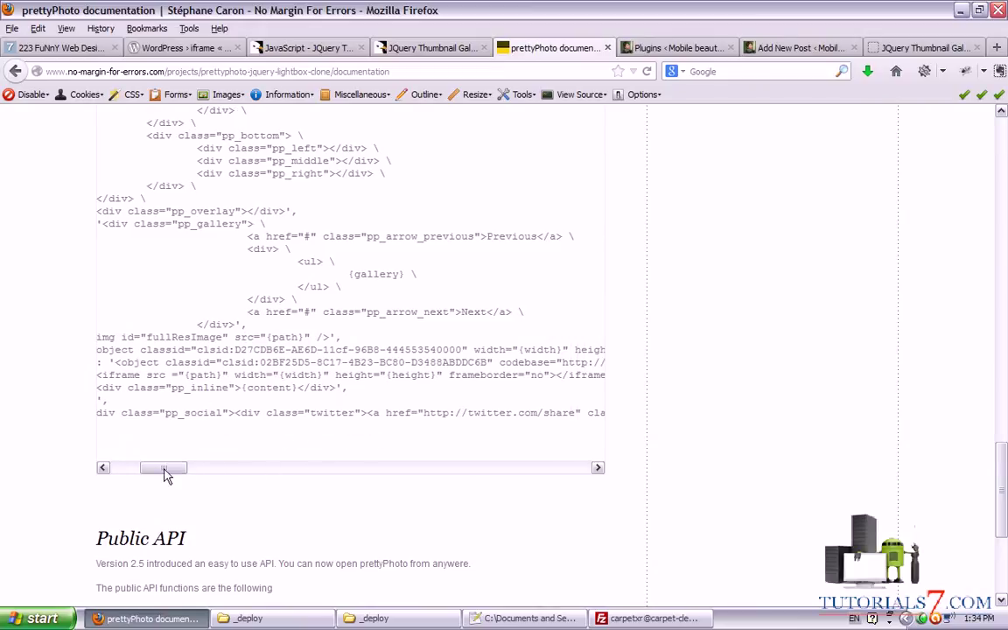
{"action": "left_click_drag", "start_coordinate": [165, 470], "coordinate": [311, 474]}
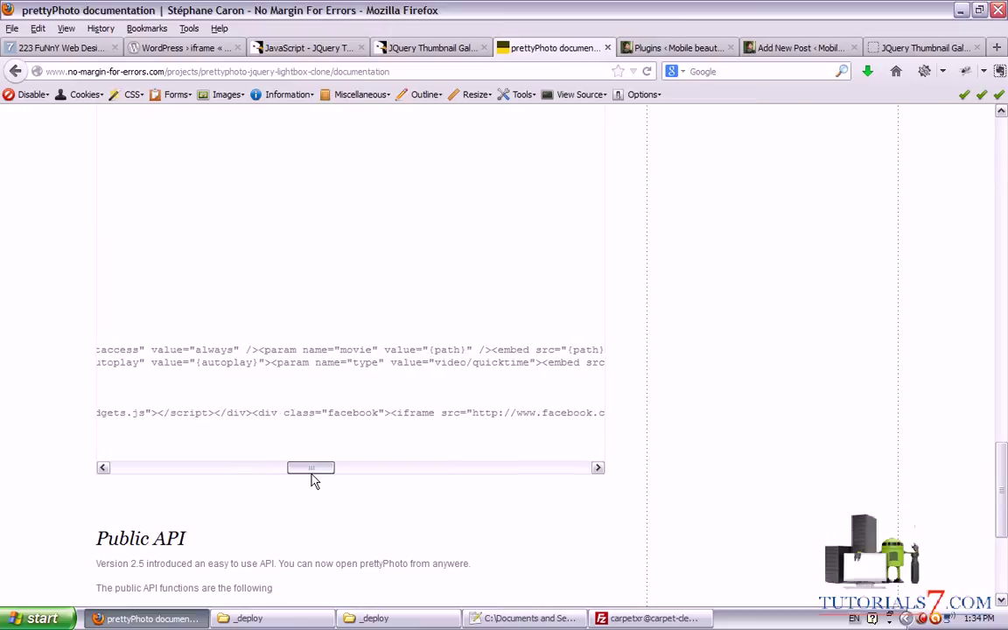
{"action": "left_click_drag", "start_coordinate": [325, 428], "coordinate": [386, 428]}
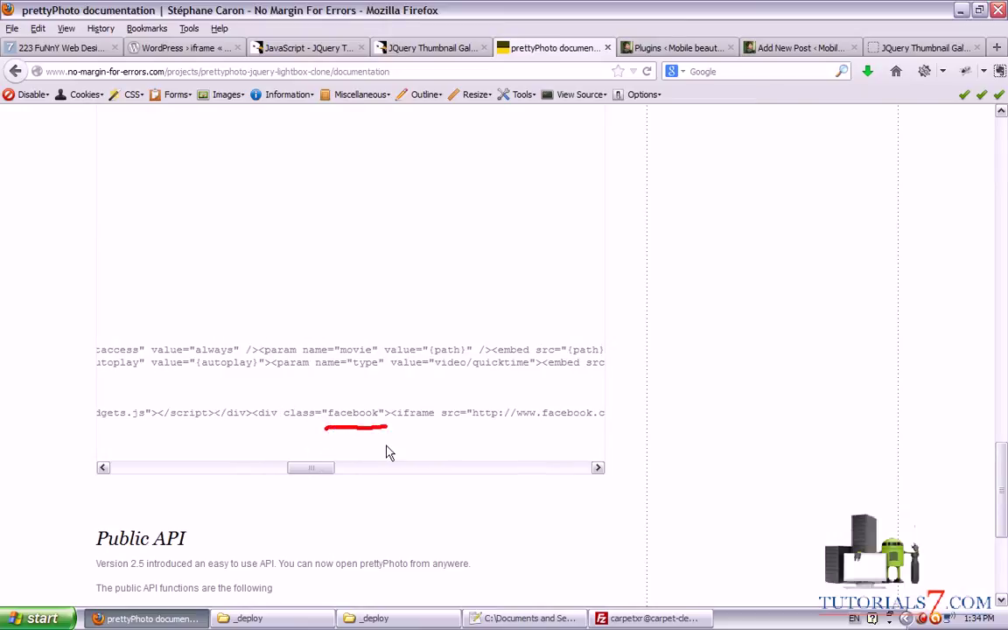
Open jquery.prettyPhoto.js from the _deploy\js folder in Notepad++.
{"action": "left_click", "coordinate": [377, 618]}
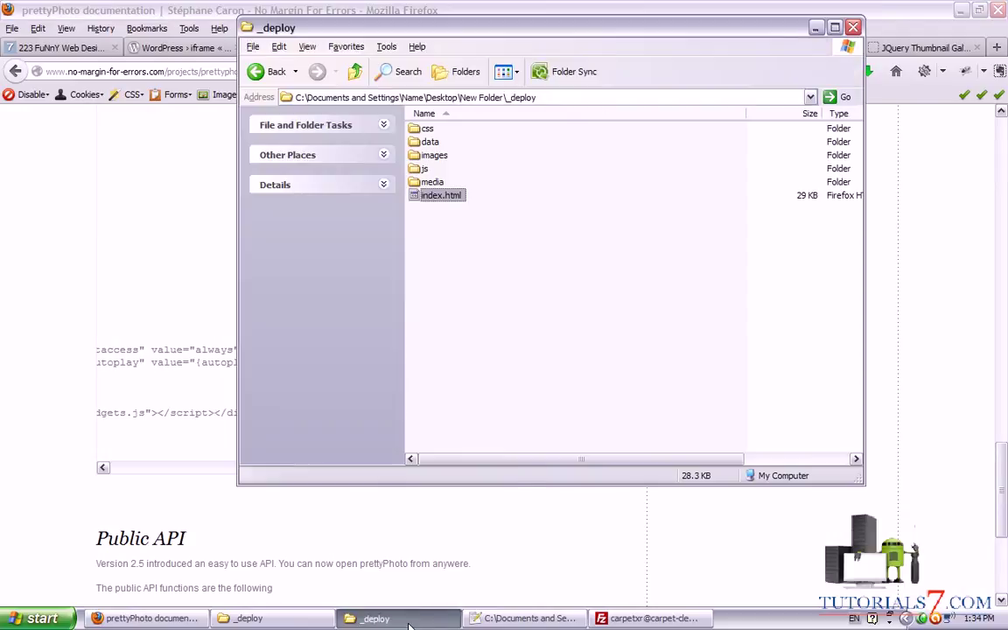
{"action": "double_click", "coordinate": [424, 170]}
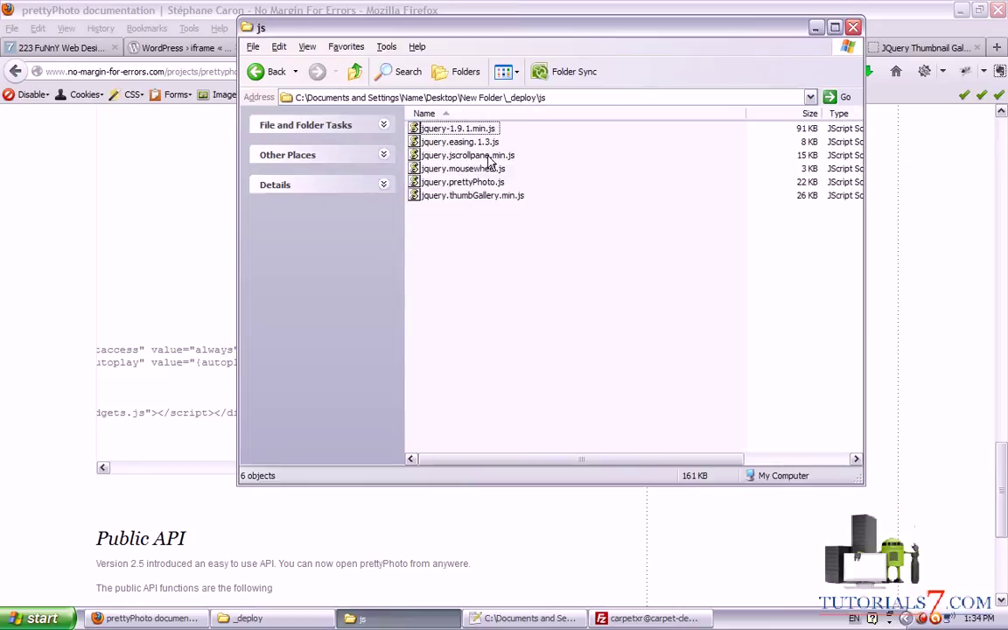
{"action": "mouse_move", "coordinate": [516, 179]}
{"action": "left_mouse_down"}
{"action": "mouse_move", "coordinate": [490, 161]}
{"action": "mouse_move", "coordinate": [402, 189]}
{"action": "mouse_move", "coordinate": [506, 191]}
{"action": "mouse_move", "coordinate": [509, 175]}
{"action": "mouse_move", "coordinate": [438, 331]}
{"action": "mouse_move", "coordinate": [405, 563]}
{"action": "mouse_move", "coordinate": [303, 213]}
{"action": "left_mouse_up"}
{"action": "key", "text": "Escape"}
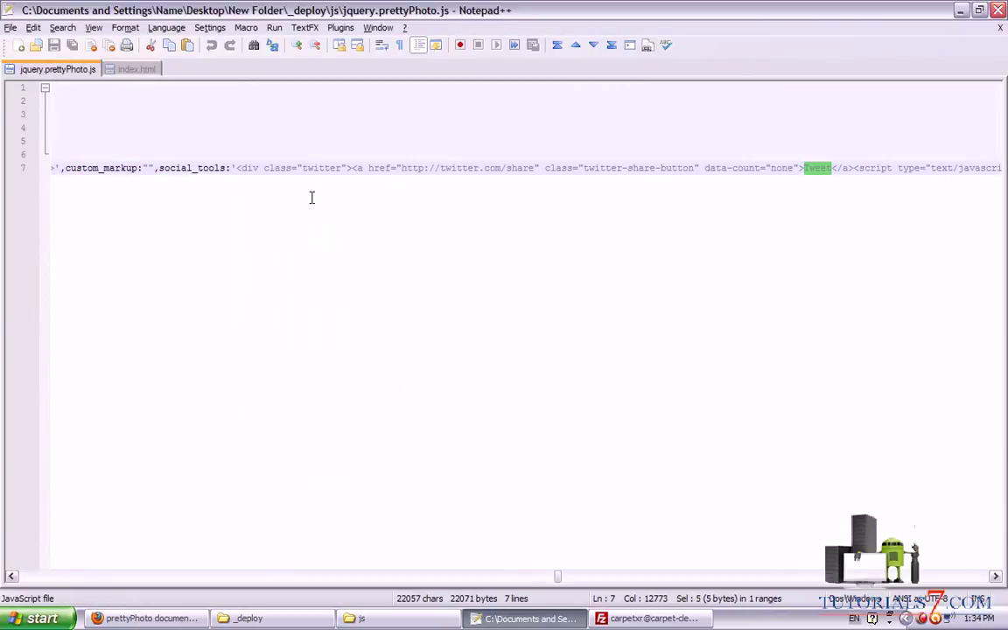
Examine the twitter and facebook divs in the social_tools code of jquery.prettyPhoto.js, and close the file.
{"action": "left_click_drag", "start_coordinate": [219, 180], "coordinate": [375, 194]}
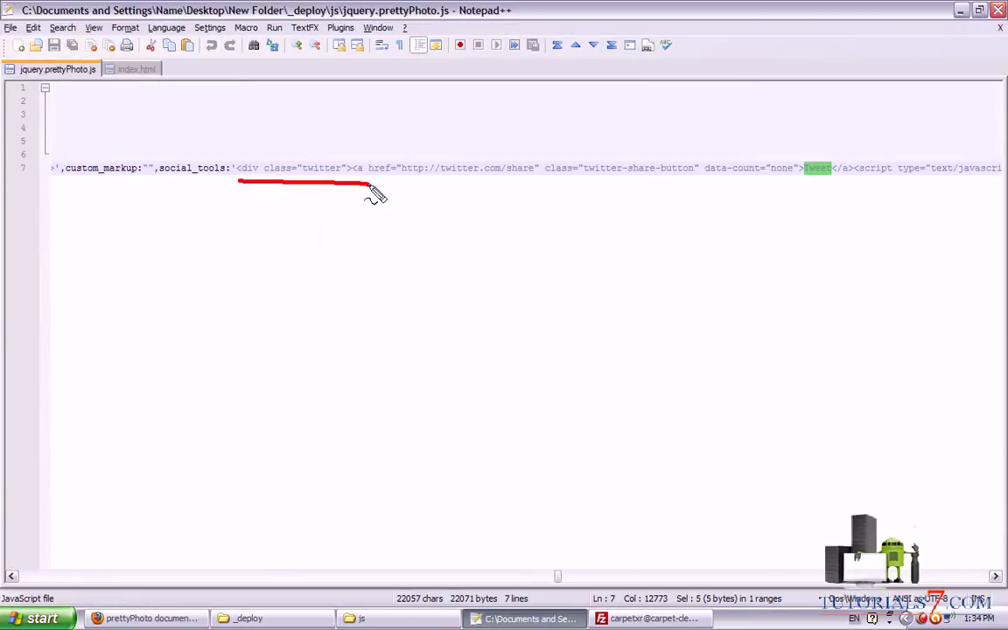
{"action": "left_click", "coordinate": [997, 577]}
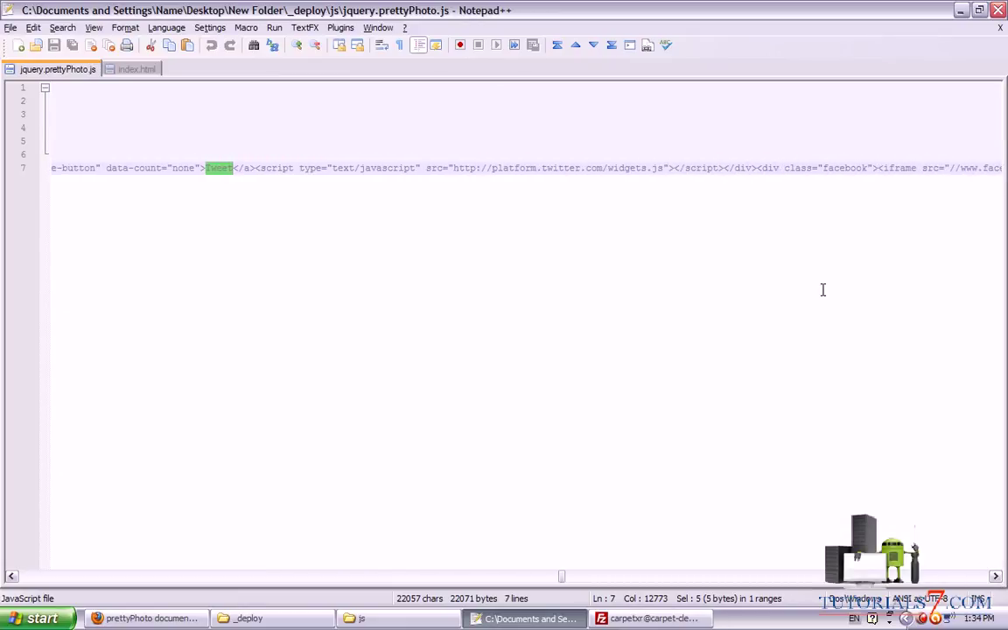
{"action": "left_click_drag", "start_coordinate": [837, 207], "coordinate": [836, 186]}
{"action": "key", "text": "Escape"}
{"action": "right_click", "coordinate": [68, 70]}
{"action": "left_click", "coordinate": [87, 77]}
Switch to Firefox and review the site's Plugins page and the iframe shortcode in the Gallery post draft.
{"action": "left_click", "coordinate": [147, 618]}
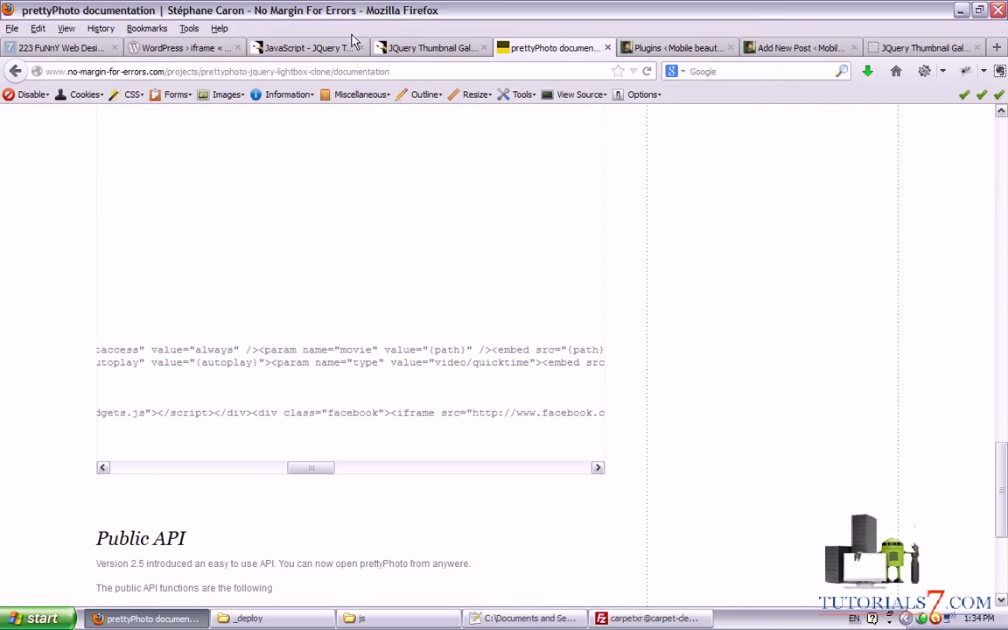
{"action": "left_click", "coordinate": [658, 51]}
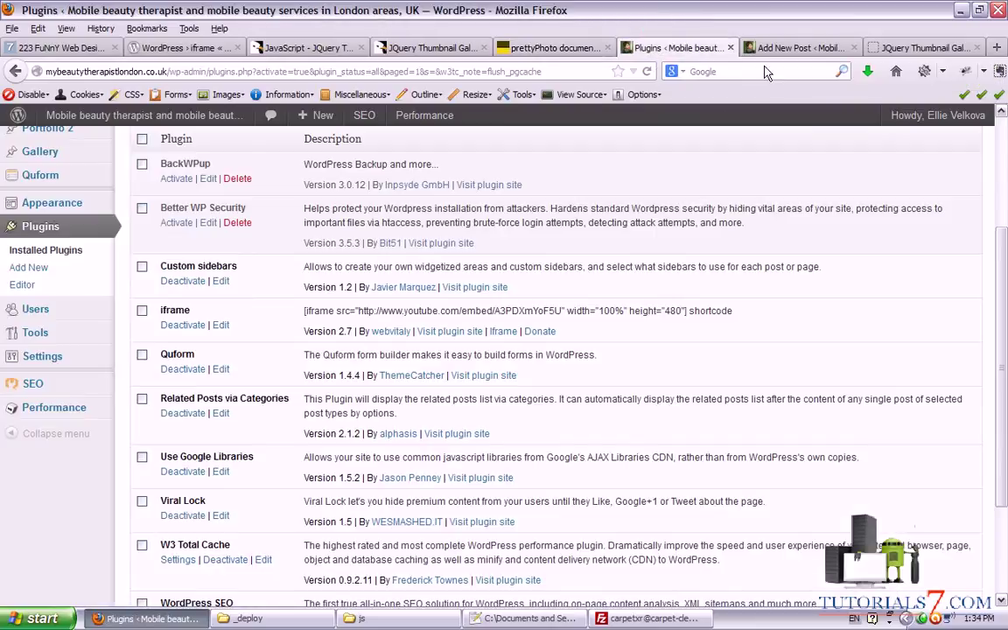
{"action": "scroll", "coordinate": [406, 225], "scroll_direction": "up", "scroll_amount": 4}
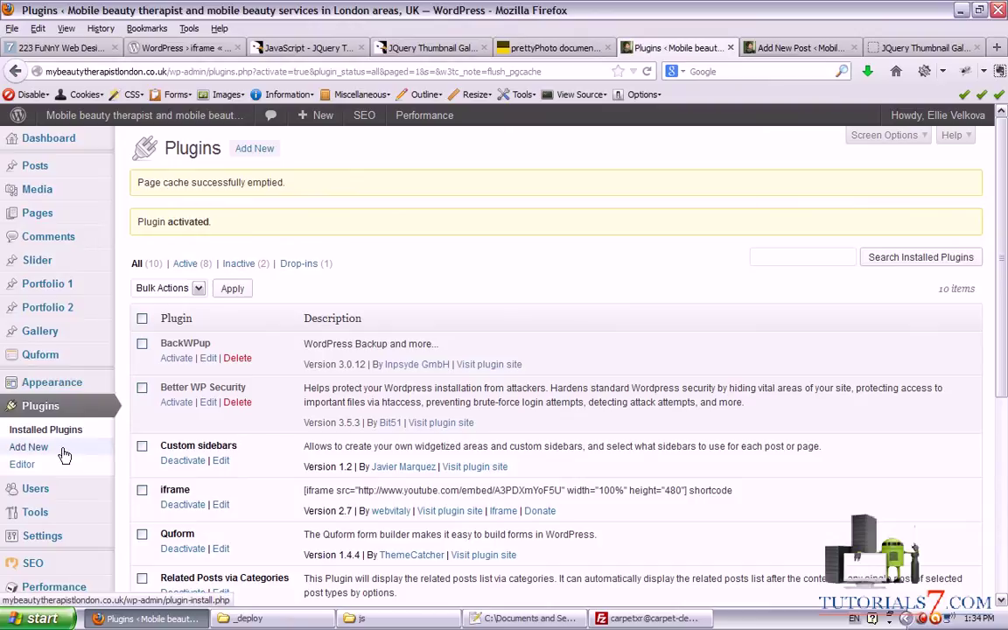
{"action": "left_click", "coordinate": [794, 49]}
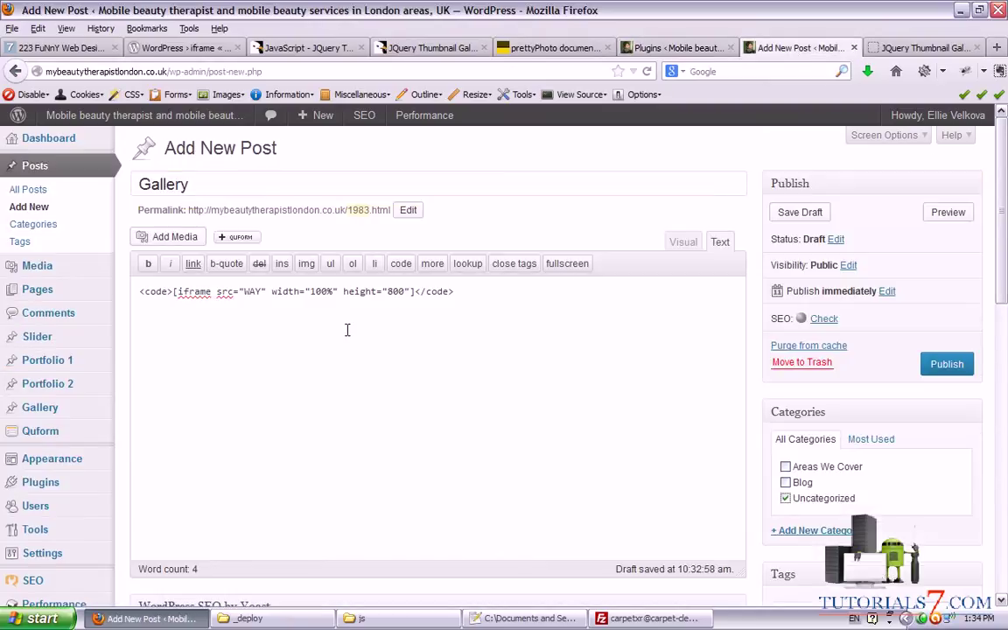
{"action": "mouse_move", "coordinate": [153, 322]}
{"action": "left_mouse_down"}
{"action": "mouse_move", "coordinate": [574, 313]}
{"action": "mouse_move", "coordinate": [131, 214]}
{"action": "mouse_move", "coordinate": [140, 321]}
{"action": "left_mouse_up"}
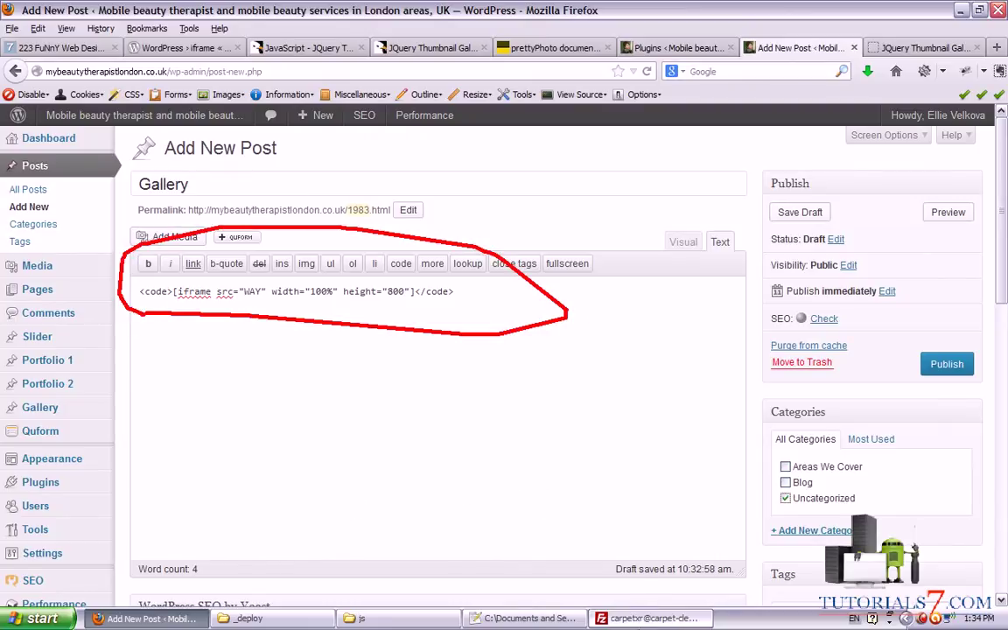
Switch to Windows Explorer and rename the _deploy folder inside New Folder to "gallery".
{"action": "key", "text": "alt+Tab"}
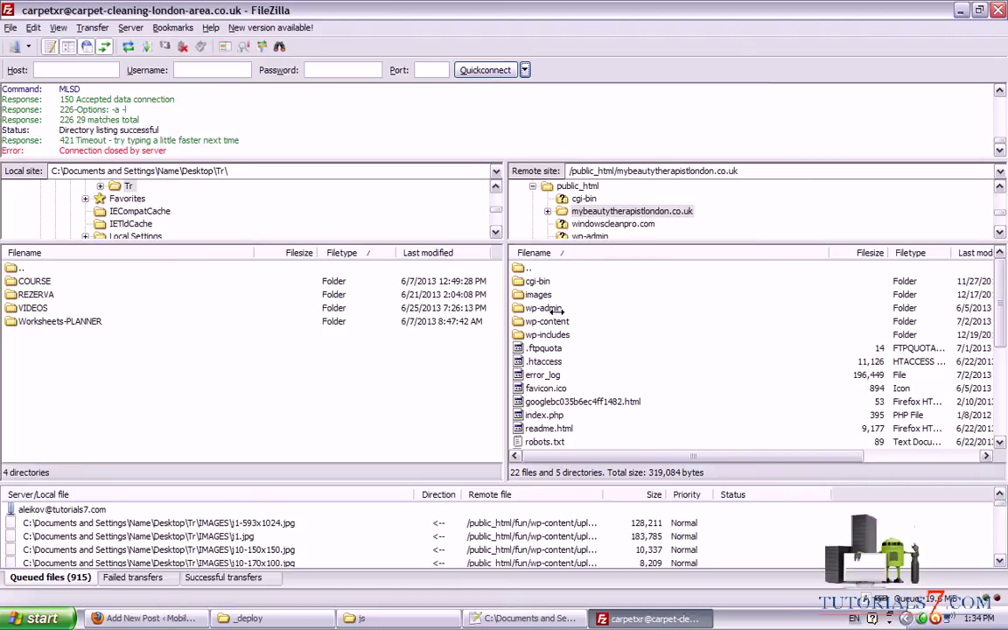
{"action": "key", "text": "super+d"}
{"action": "left_click", "coordinate": [427, 618]}
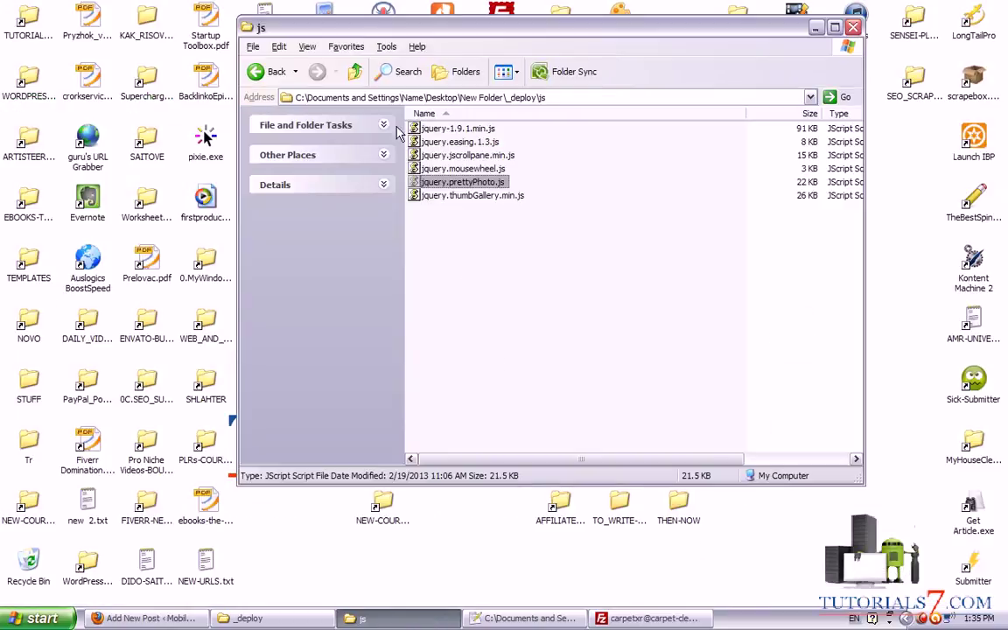
{"action": "left_click", "coordinate": [354, 71]}
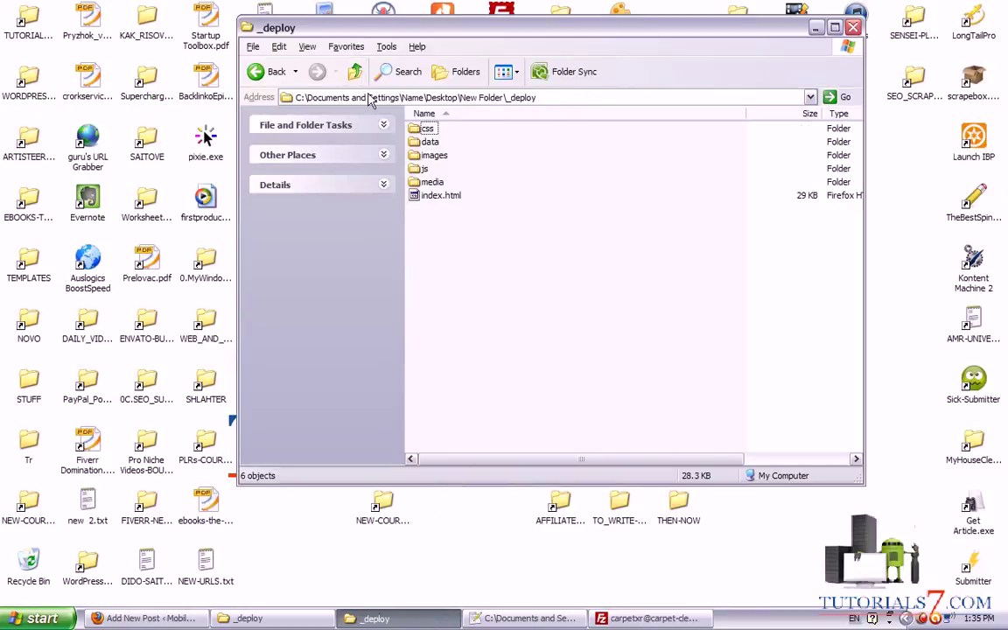
{"action": "left_click", "coordinate": [354, 70]}
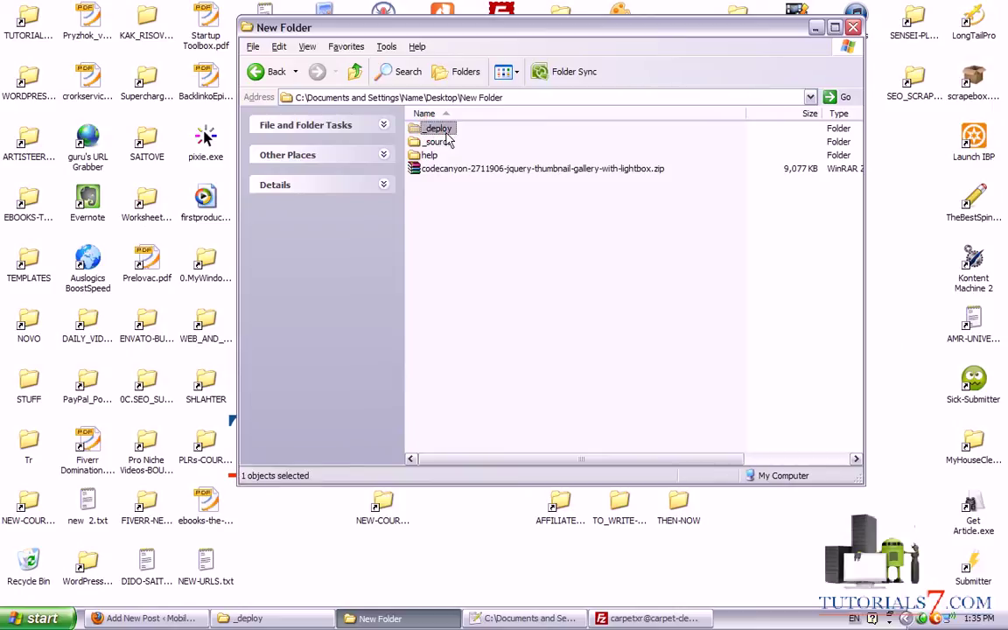
{"action": "left_click", "coordinate": [447, 130]}
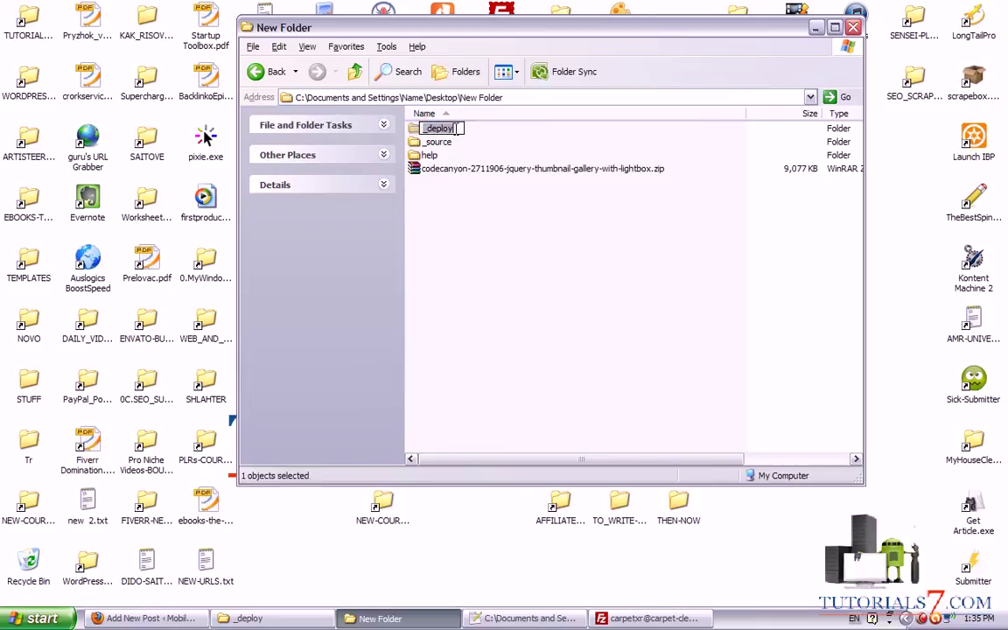
{"action": "type", "text": "gallery"}
{"action": "key", "text": "Return"}
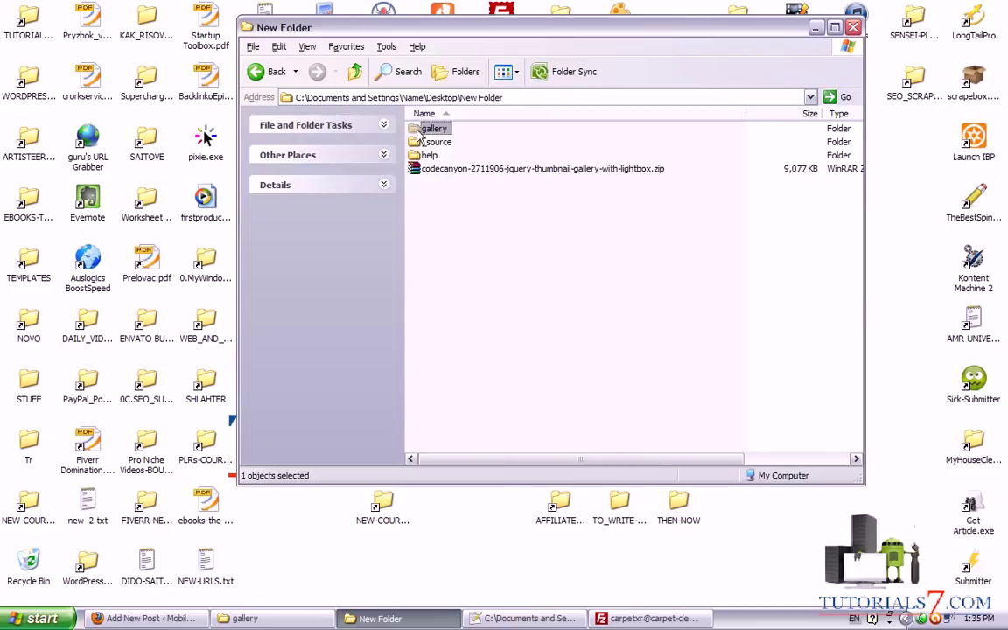
{"action": "left_click_drag", "start_coordinate": [419, 131], "coordinate": [533, 569]}
{"action": "left_click_drag", "start_coordinate": [618, 623], "coordinate": [626, 392]}
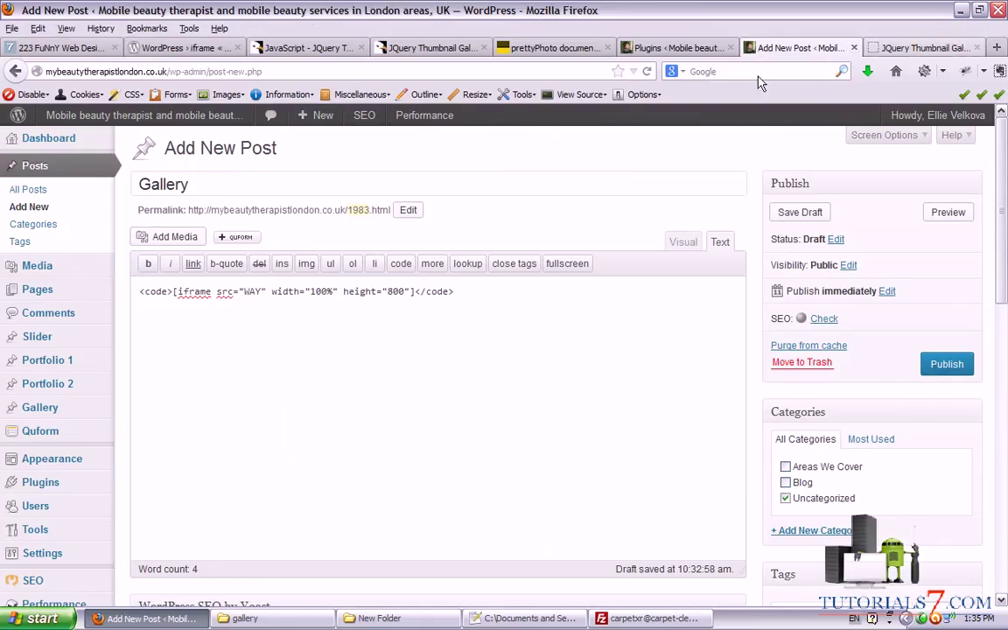
Load mybeautytherapistlondon.co.uk/gallery/index.html in a new browser tab.
{"action": "left_click", "coordinate": [923, 48]}
{"action": "left_click", "coordinate": [999, 49]}
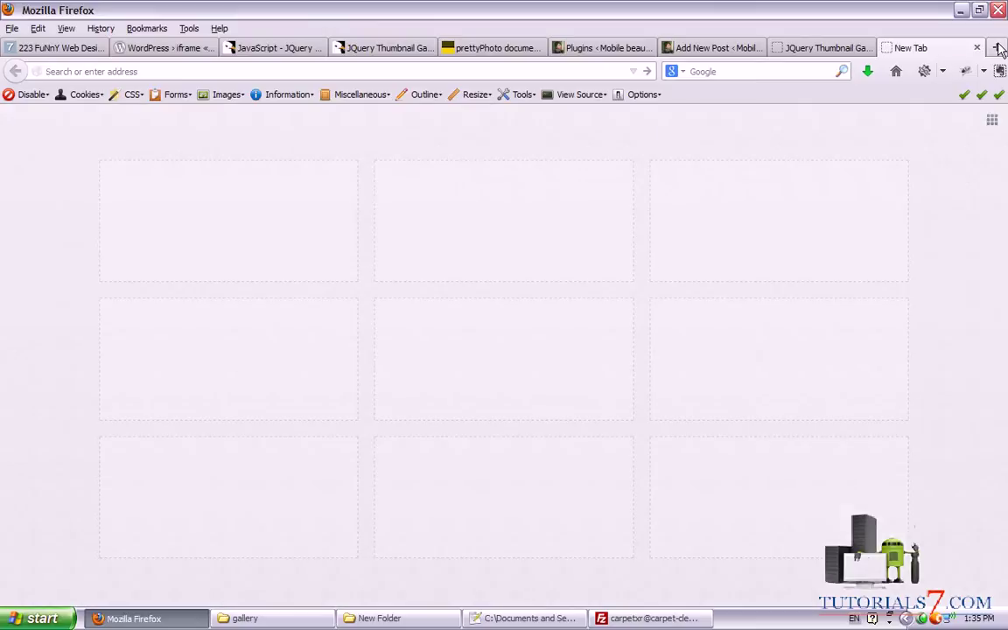
{"action": "type", "text": "mybeautytherapistlondon.co.uk/"}
{"action": "key", "text": "Return"}
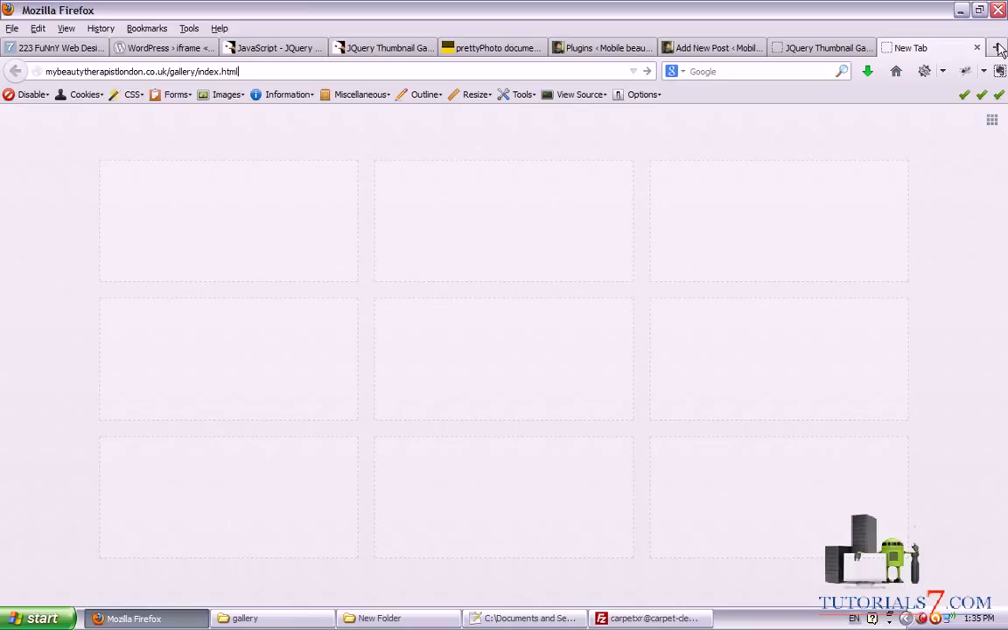
{"action": "key", "text": "Return"}
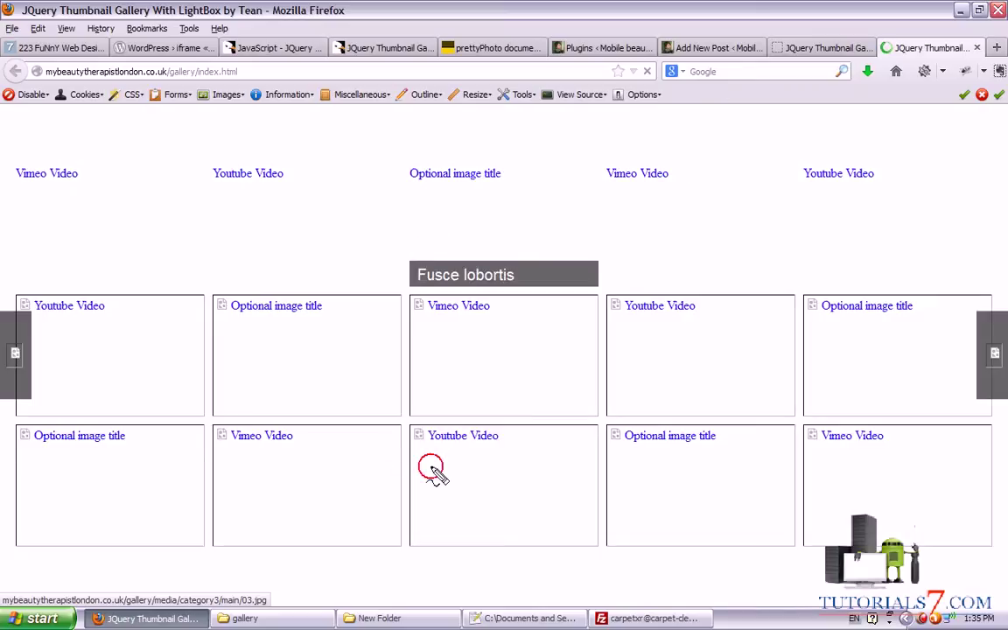
{"action": "left_click_drag", "start_coordinate": [438, 473], "coordinate": [119, 49]}
{"action": "mouse_move", "coordinate": [180, 110]}
{"action": "left_mouse_down"}
{"action": "mouse_move", "coordinate": [33, 32]}
{"action": "mouse_move", "coordinate": [18, 9]}
{"action": "mouse_move", "coordinate": [237, 7]}
{"action": "mouse_move", "coordinate": [263, 33]}
{"action": "mouse_move", "coordinate": [95, 28]}
{"action": "left_mouse_up"}
{"action": "key", "text": "Escape"}
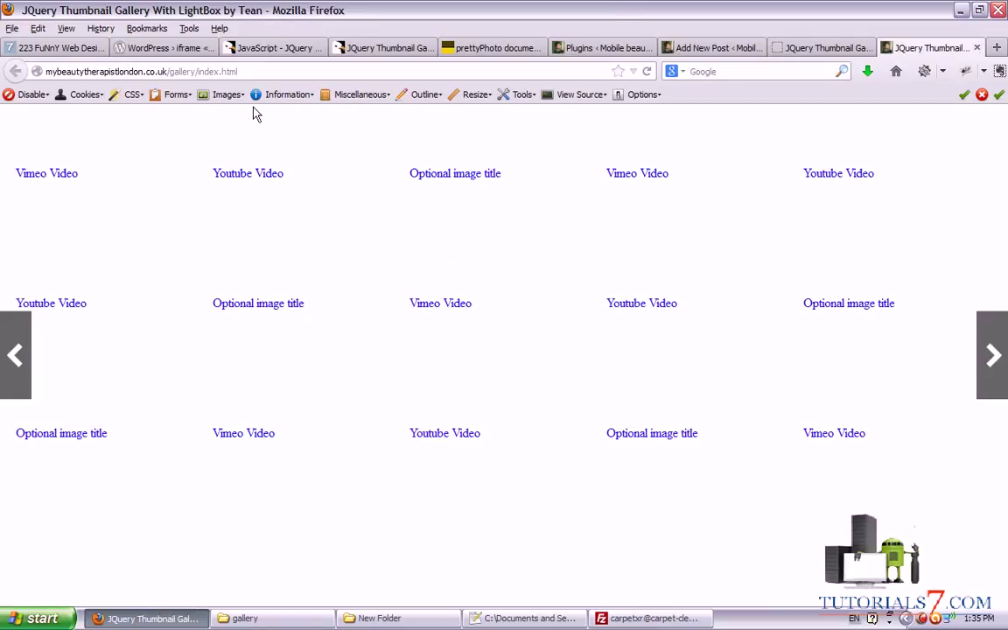
Copy the gallery page's address and paste it over WAY in the iframe src of the Gallery post draft.
{"action": "left_click", "coordinate": [265, 73]}
{"action": "key", "text": "ctrl+c"}
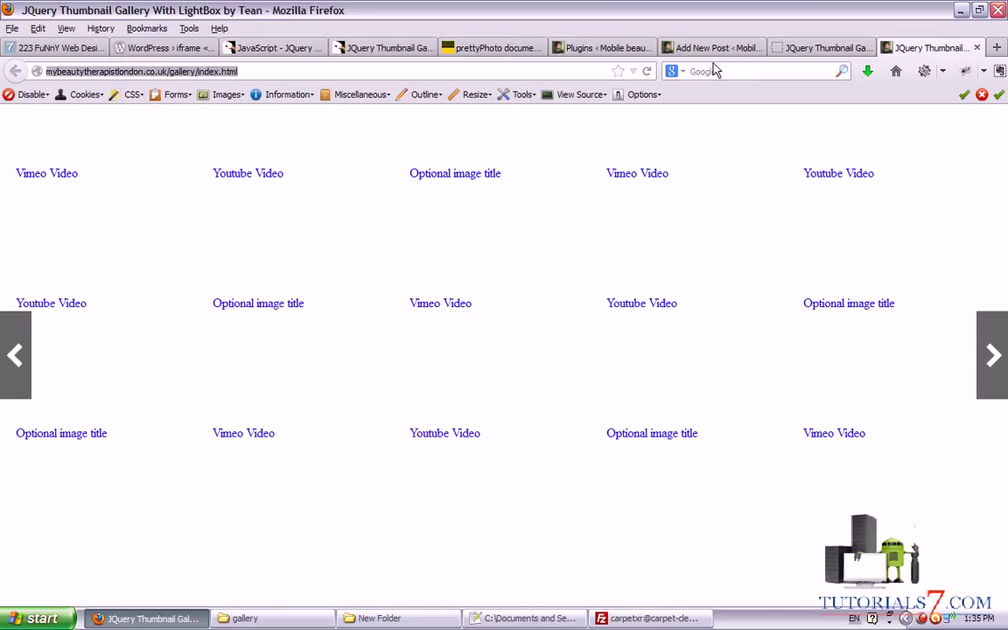
{"action": "left_click", "coordinate": [697, 8]}
{"action": "left_click", "coordinate": [705, 47]}
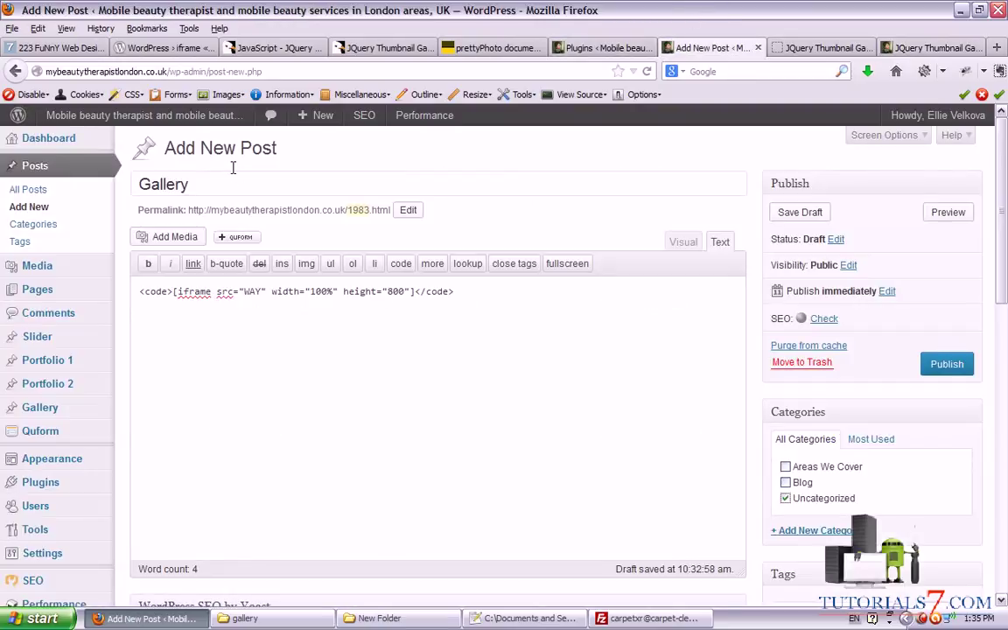
{"action": "mouse_move", "coordinate": [349, 499]}
{"action": "left_mouse_down"}
{"action": "mouse_move", "coordinate": [254, 349]}
{"action": "mouse_move", "coordinate": [534, 298]}
{"action": "mouse_move", "coordinate": [160, 244]}
{"action": "mouse_move", "coordinate": [222, 336]}
{"action": "left_mouse_up"}
{"action": "key", "text": "Escape"}
{"action": "left_click", "coordinate": [266, 292]}
{"action": "key", "text": "BackSpace"}
{"action": "key", "text": "BackSpace"}
{"action": "key", "text": "BackSpace"}
{"action": "key", "text": "ctrl+v"}
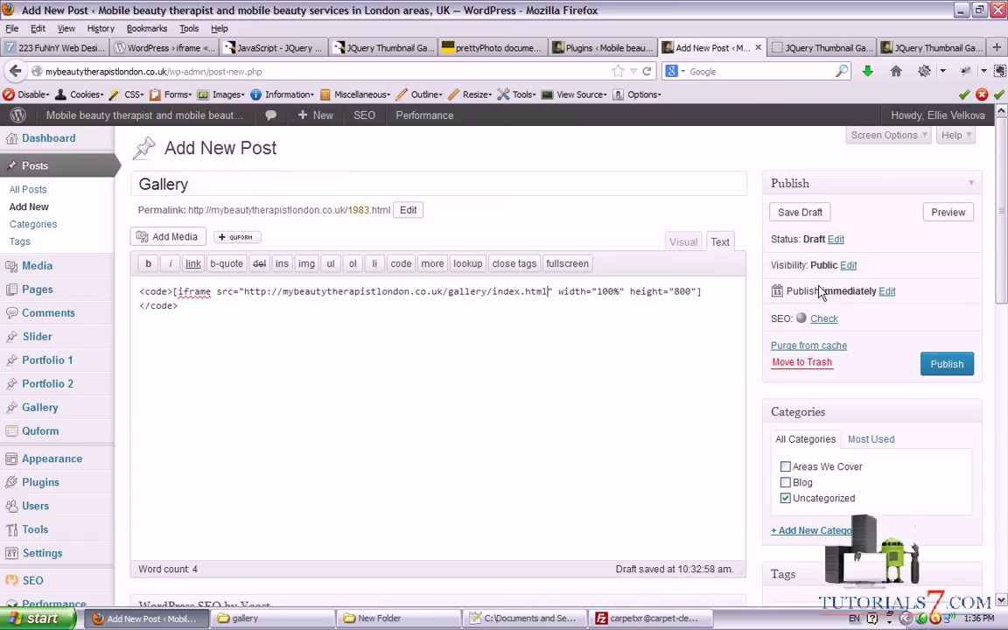
Publish the Gallery post.
{"action": "left_click", "coordinate": [947, 364]}
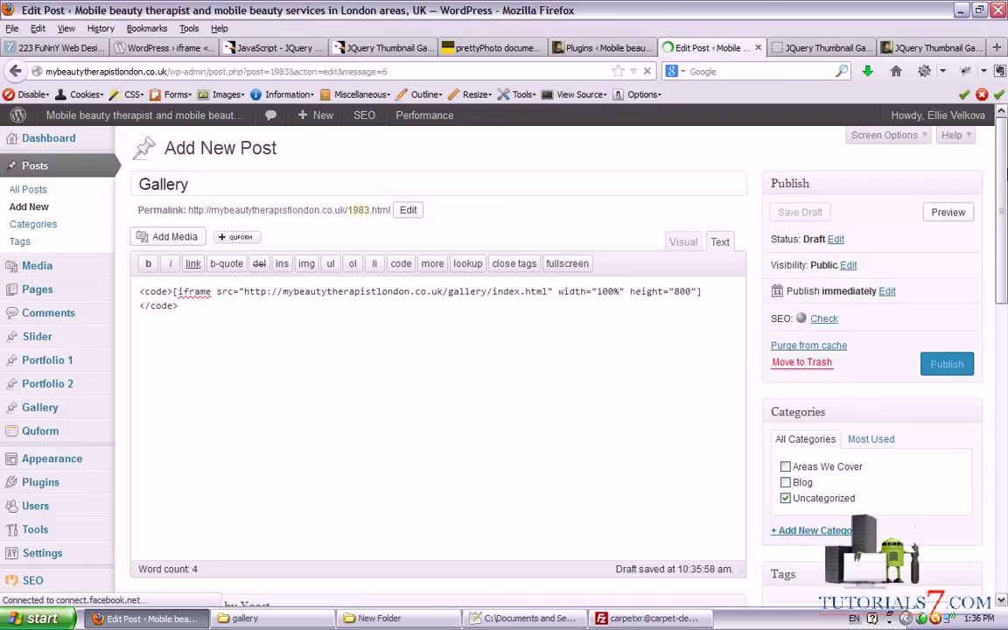
{"action": "left_click_drag", "start_coordinate": [1004, 178], "coordinate": [1006, 250]}
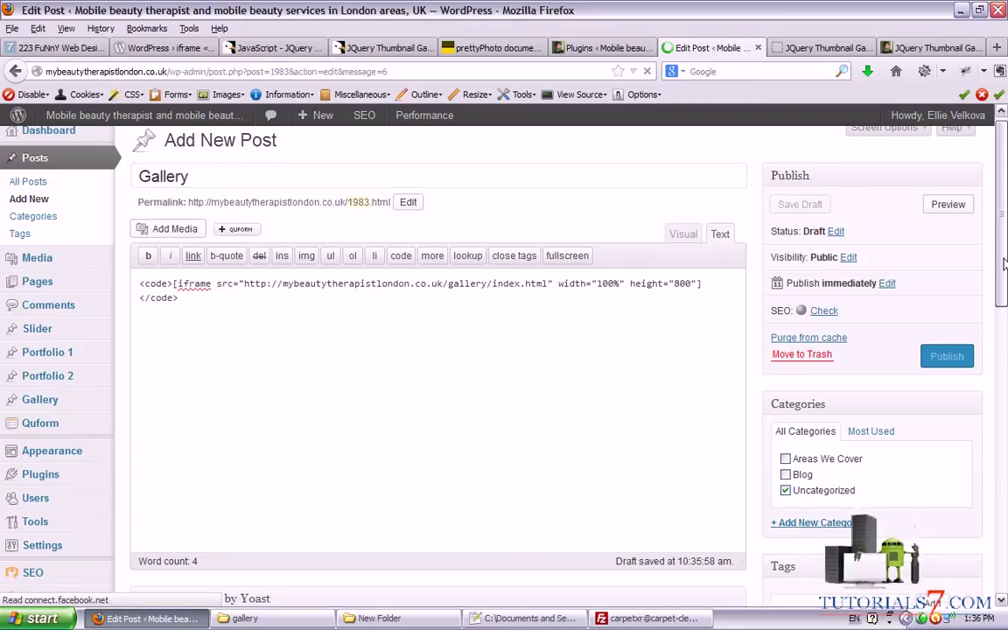
{"action": "scroll", "coordinate": [1005, 262], "scroll_direction": "down", "scroll_amount": 5}
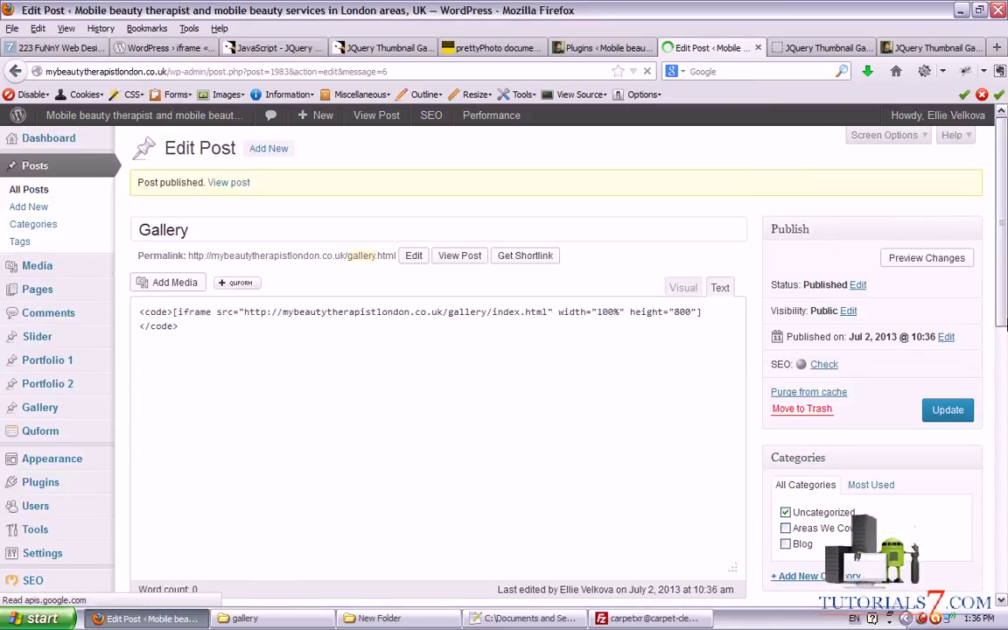
Open the published Gallery post in a new tab and check the embedded thumbnail gallery.
{"action": "right_click", "coordinate": [237, 183]}
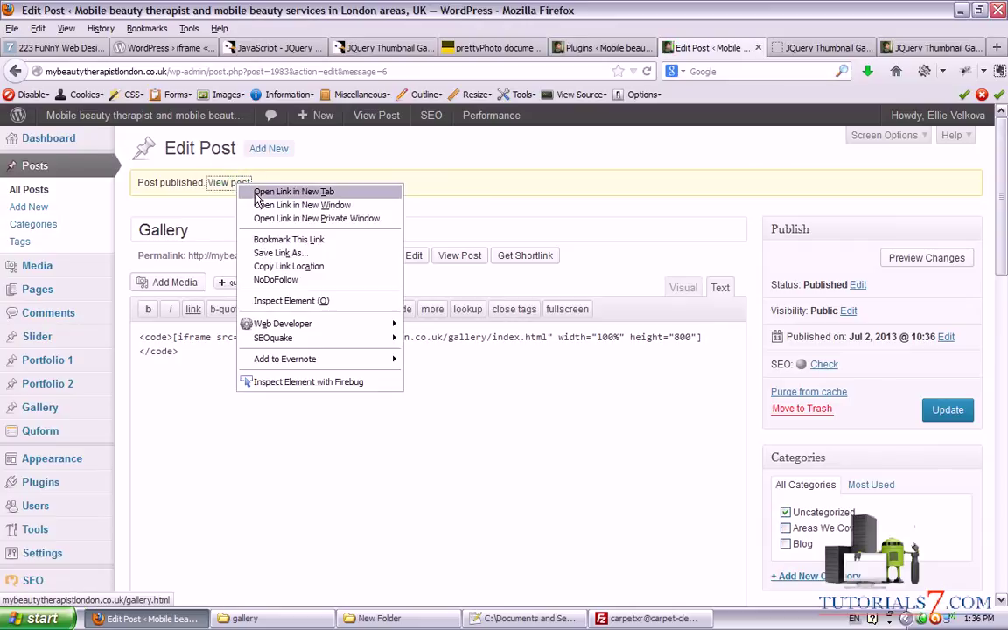
{"action": "left_click", "coordinate": [259, 192]}
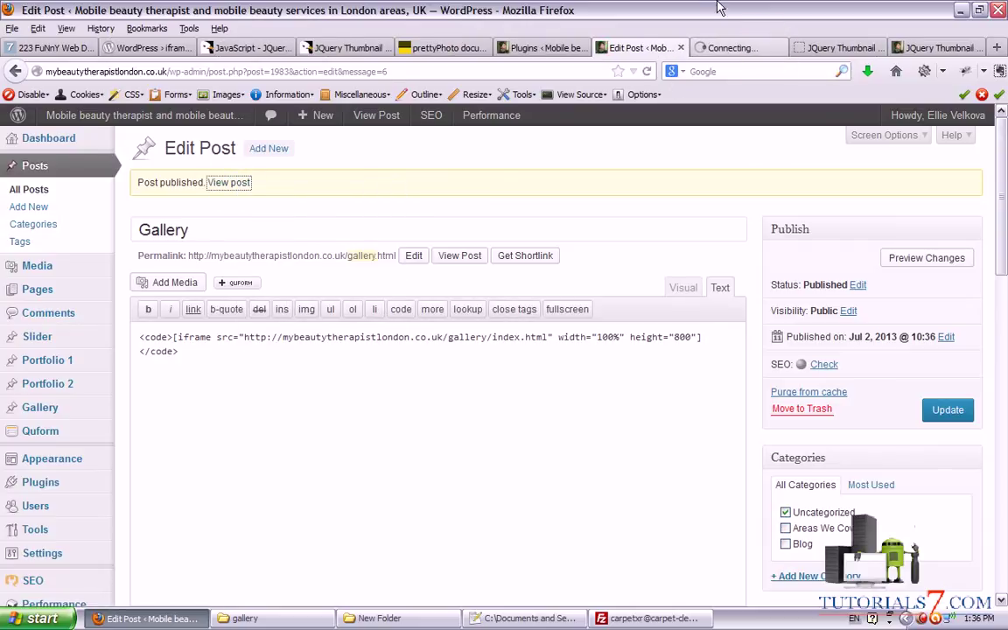
{"action": "left_click", "coordinate": [728, 47]}
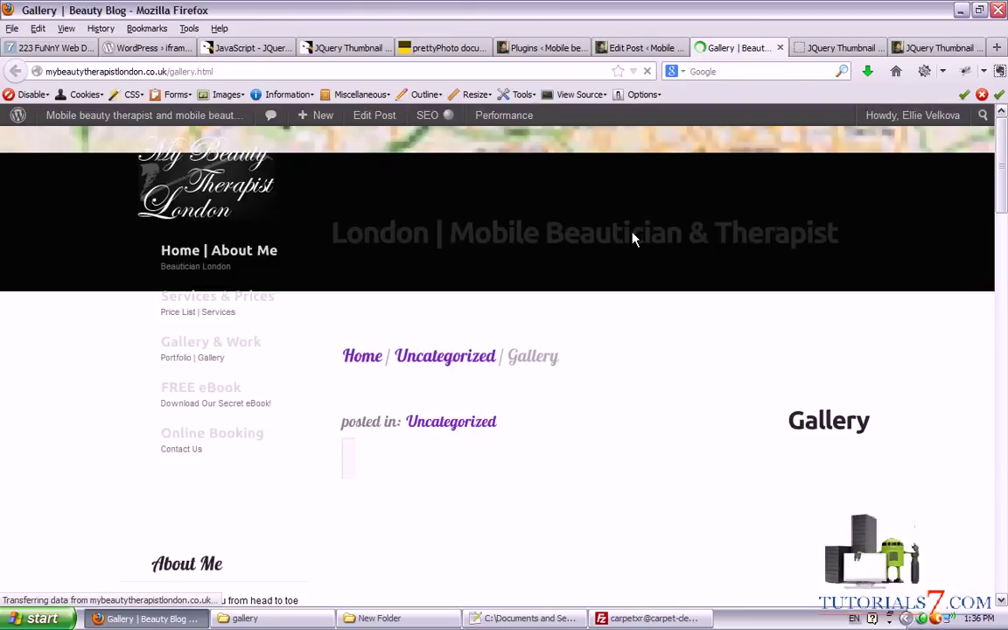
{"action": "scroll", "coordinate": [665, 315], "scroll_direction": "down", "scroll_amount": 5}
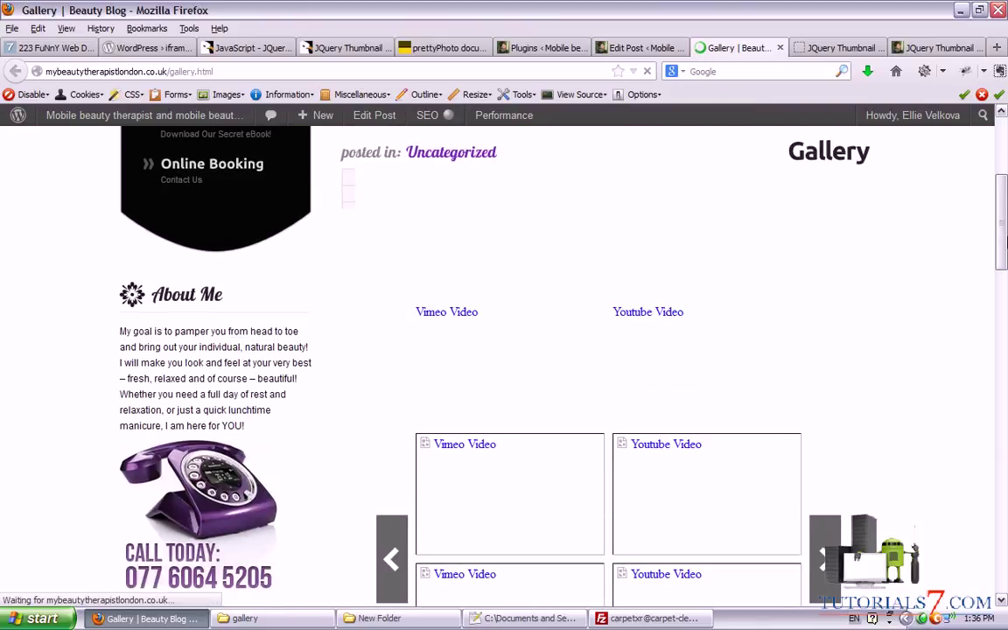
{"action": "left_click_drag", "start_coordinate": [1004, 269], "coordinate": [1005, 231]}
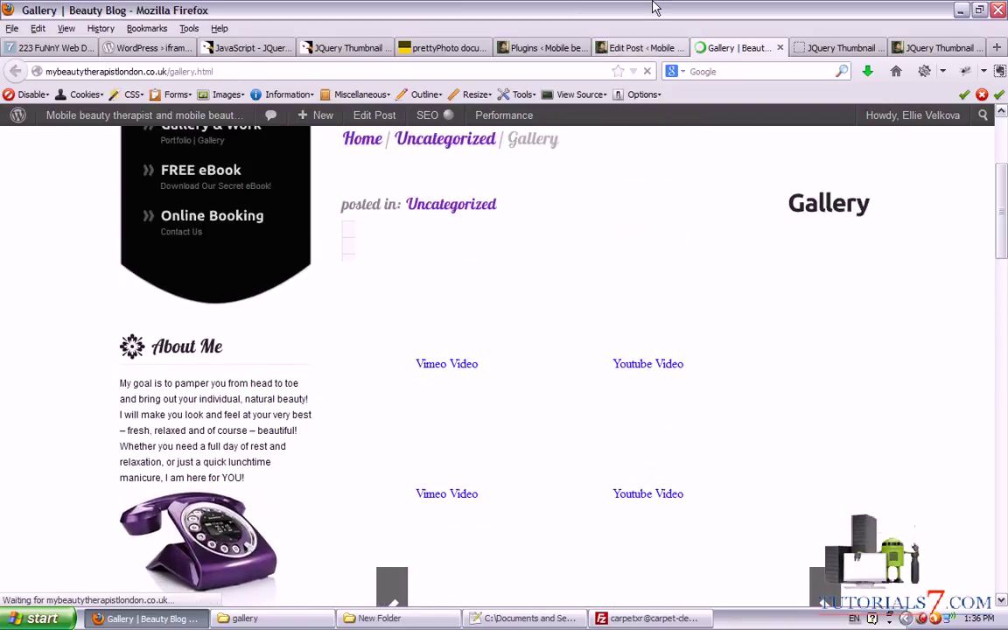
Open the form for adding a new WordPress page in a separate tab.
{"action": "left_click", "coordinate": [643, 48]}
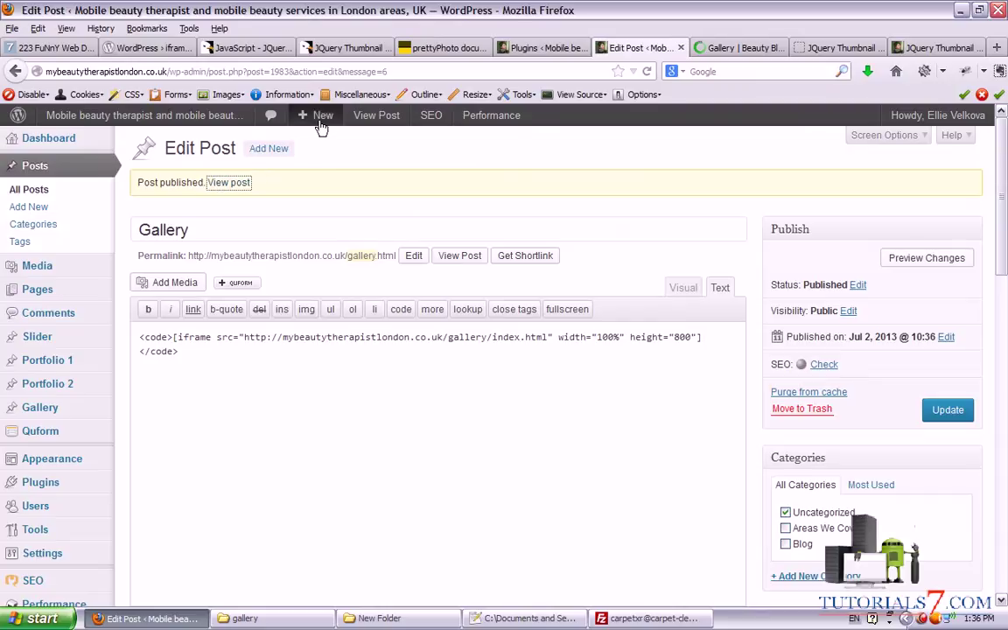
{"action": "mouse_move", "coordinate": [317, 117]}
{"action": "right_click", "coordinate": [318, 190]}
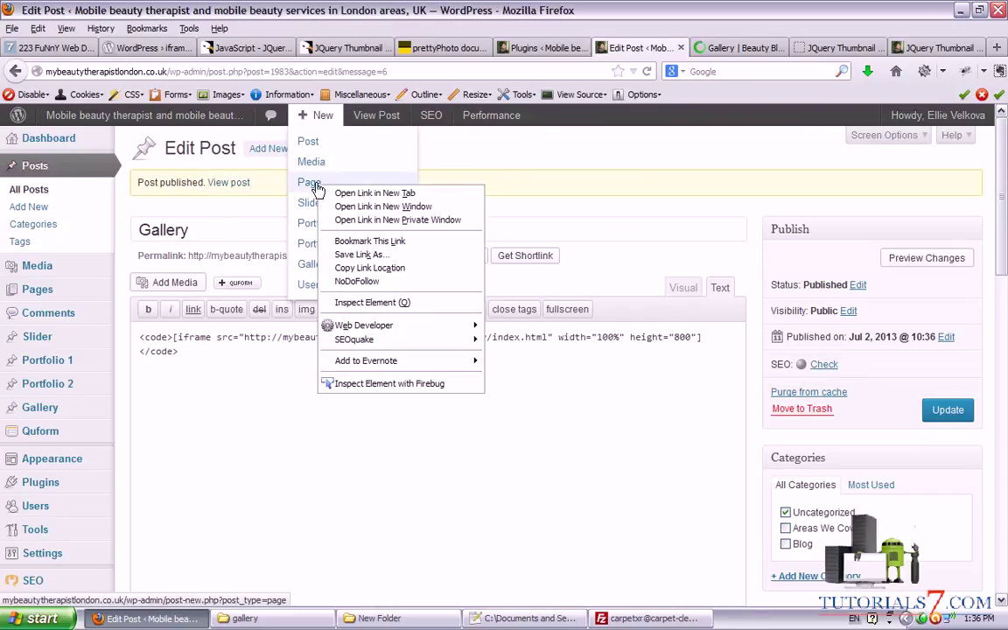
{"action": "left_click", "coordinate": [368, 193]}
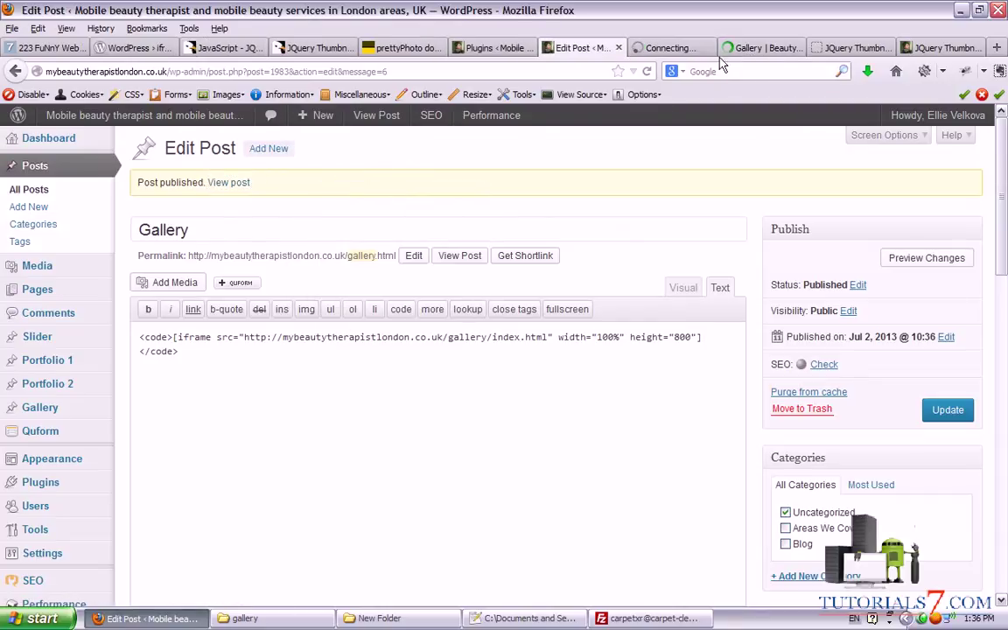
{"action": "left_click", "coordinate": [666, 48]}
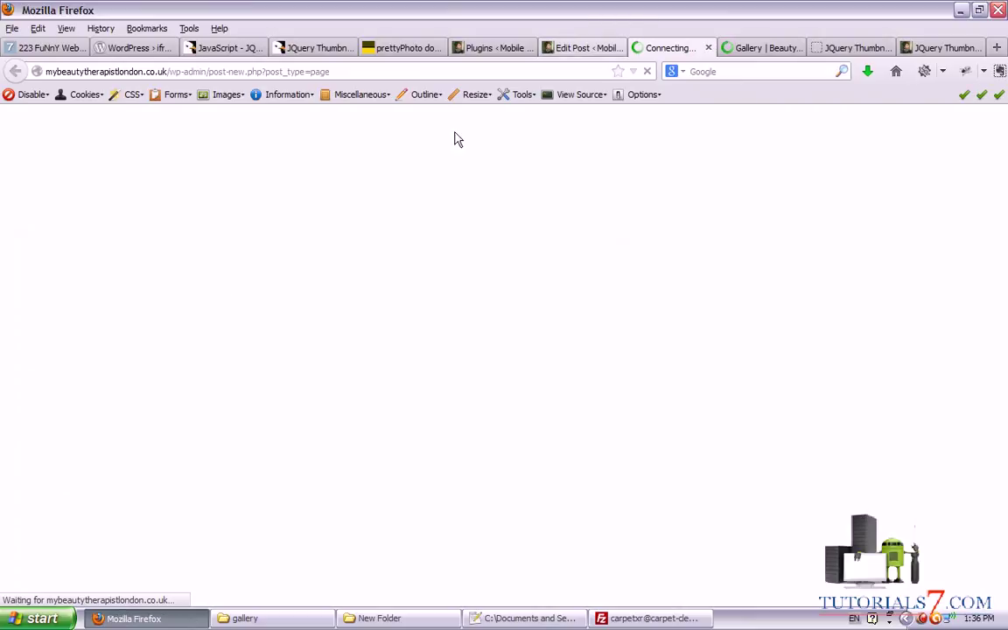
{"action": "key", "text": "ctrl+Page_Up"}
{"action": "left_click_drag", "start_coordinate": [204, 226], "coordinate": [125, 231]}
{"action": "left_click", "coordinate": [665, 47]}
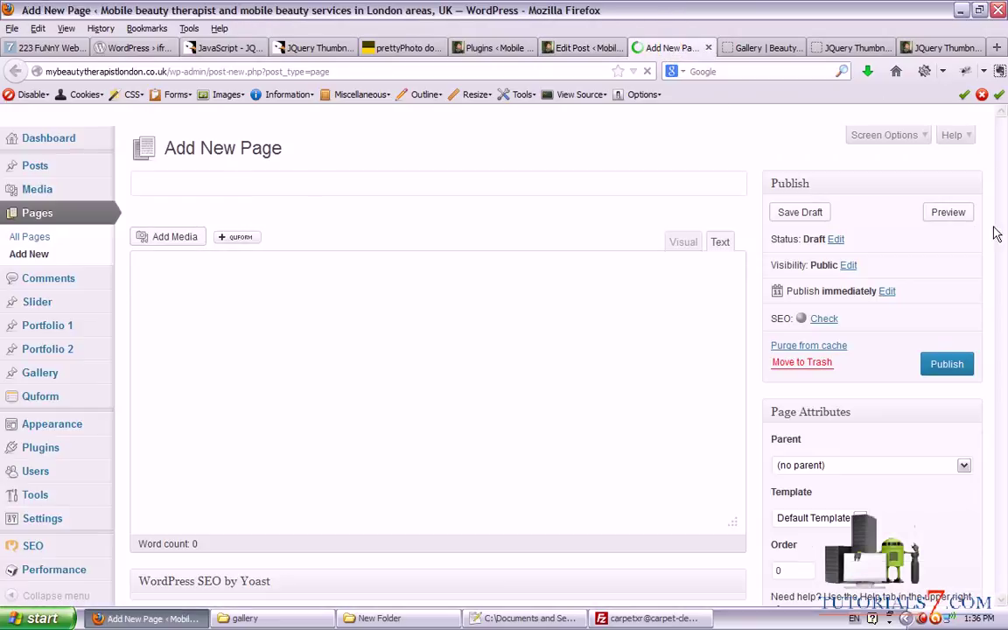
Examine the Template choices in the new page's attributes, leaving Default Template selected.
{"action": "scroll", "coordinate": [998, 228], "scroll_direction": "down", "scroll_amount": 3}
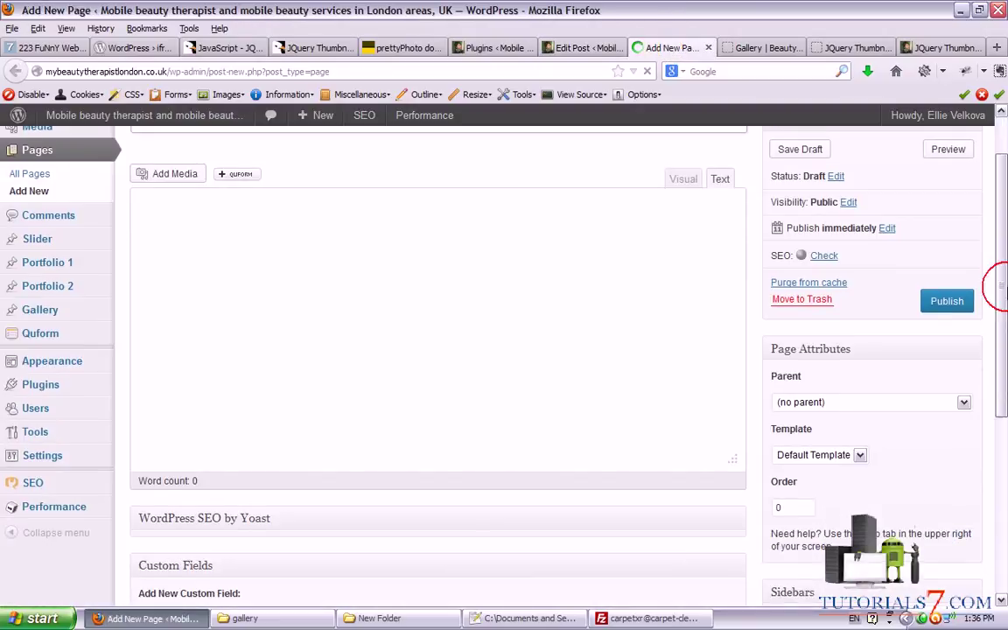
{"action": "left_click", "coordinate": [840, 398]}
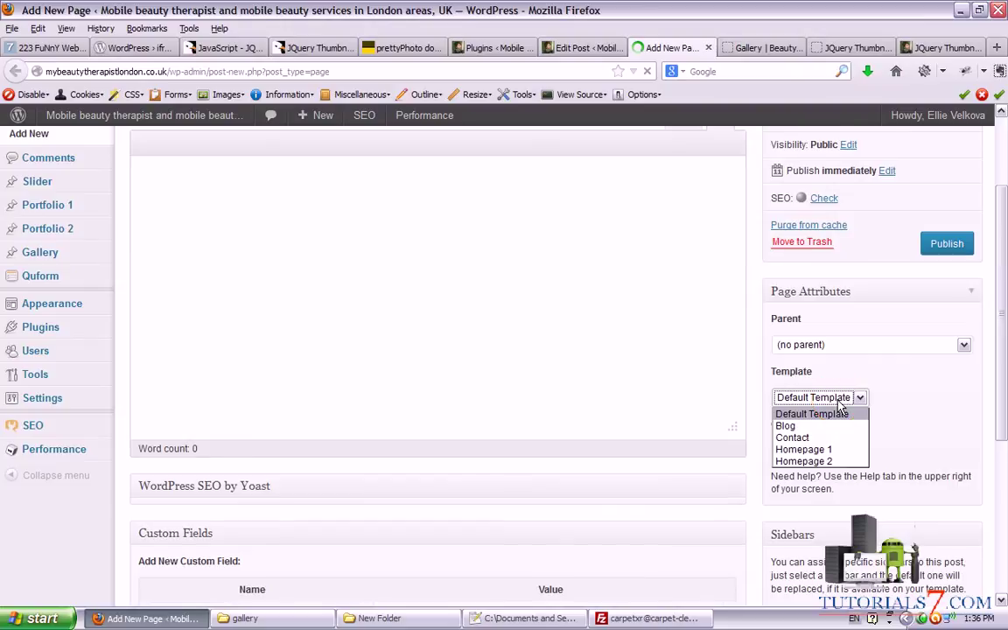
{"action": "left_click", "coordinate": [837, 416]}
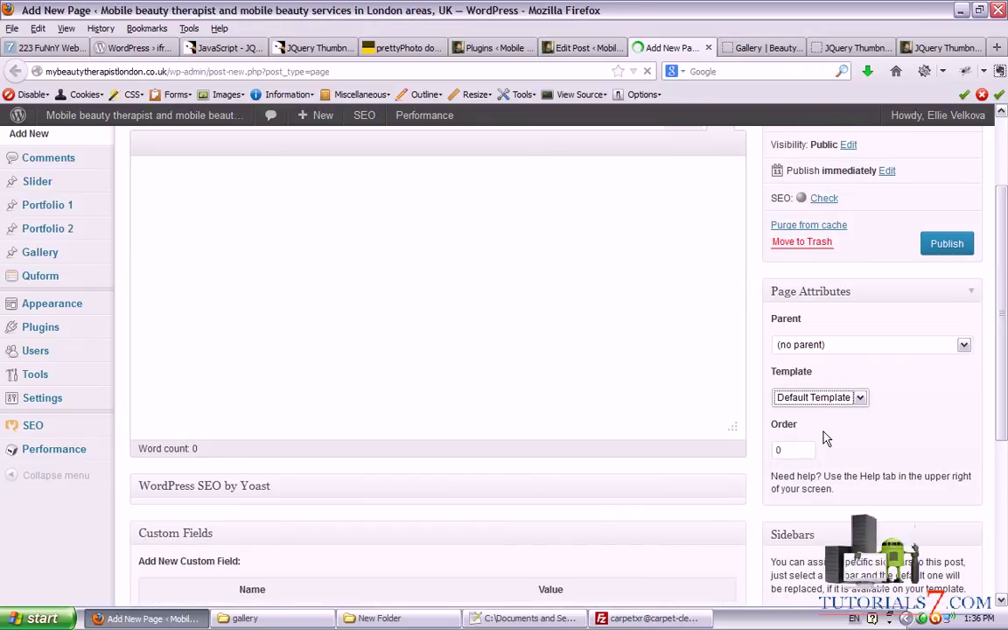
{"action": "left_click", "coordinate": [819, 398]}
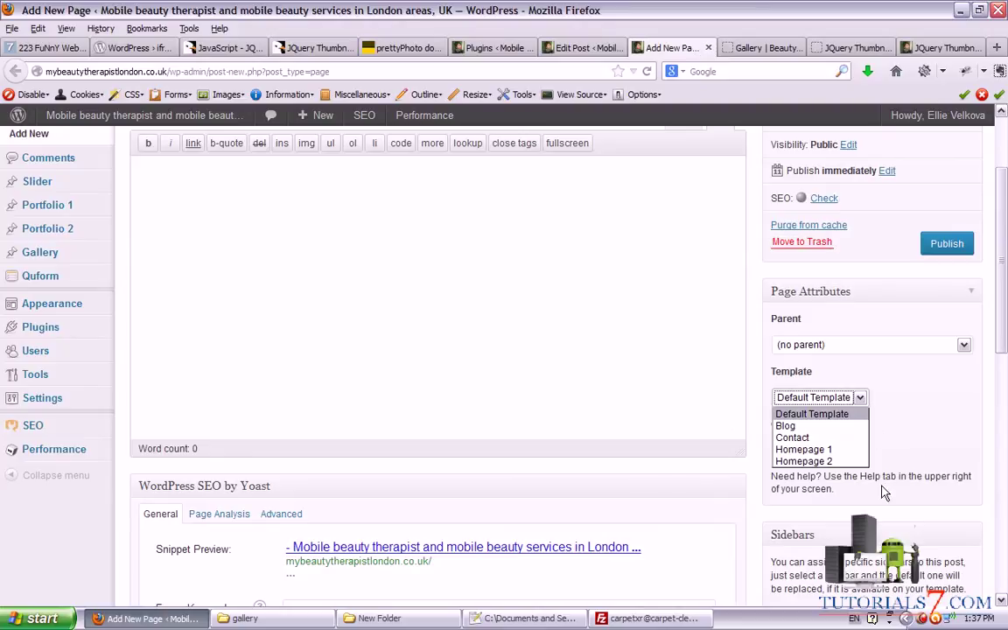
{"action": "mouse_move", "coordinate": [882, 396]}
{"action": "left_mouse_down"}
{"action": "mouse_move", "coordinate": [851, 371]}
{"action": "mouse_move", "coordinate": [762, 429]}
{"action": "mouse_move", "coordinate": [873, 487]}
{"action": "mouse_move", "coordinate": [895, 411]}
{"action": "mouse_move", "coordinate": [884, 389]}
{"action": "left_mouse_up"}
{"action": "mouse_move", "coordinate": [367, 276]}
{"action": "left_mouse_down"}
{"action": "mouse_move", "coordinate": [758, 435]}
{"action": "mouse_move", "coordinate": [711, 399]}
{"action": "left_mouse_up"}
{"action": "mouse_move", "coordinate": [758, 430]}
{"action": "left_mouse_down"}
{"action": "mouse_move", "coordinate": [709, 435]}
{"action": "mouse_move", "coordinate": [713, 417]}
{"action": "mouse_move", "coordinate": [728, 433]}
{"action": "left_mouse_up"}
{"action": "key", "text": "Escape"}
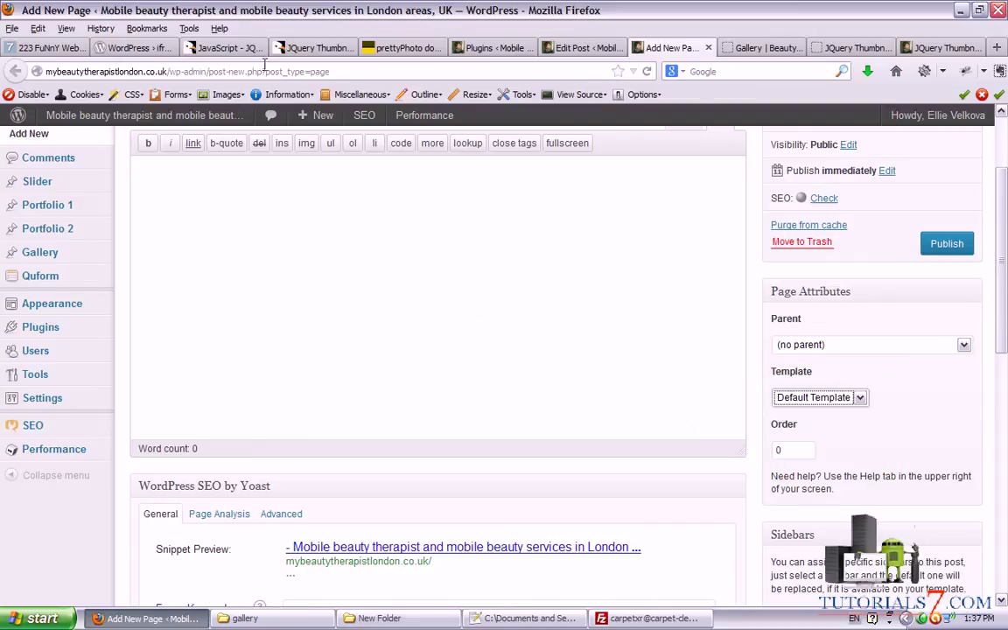
Review the FuNny MEMES gallery page on tutorials7.com, and close the unsaved new page to return to the Gallery post editor.
{"action": "left_click", "coordinate": [42, 45]}
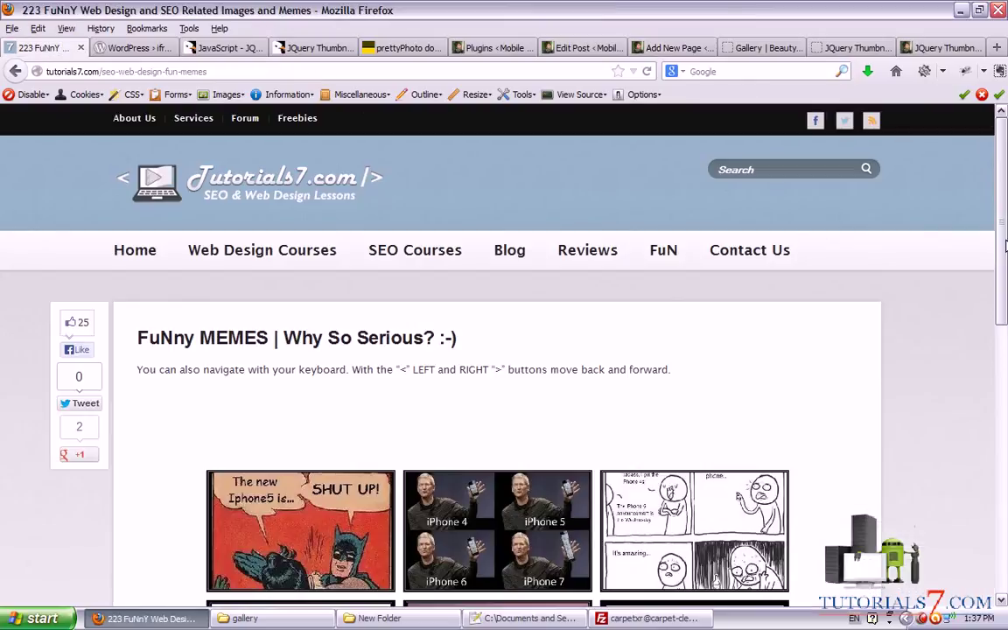
{"action": "scroll", "coordinate": [497, 350], "scroll_direction": "down", "scroll_amount": 10}
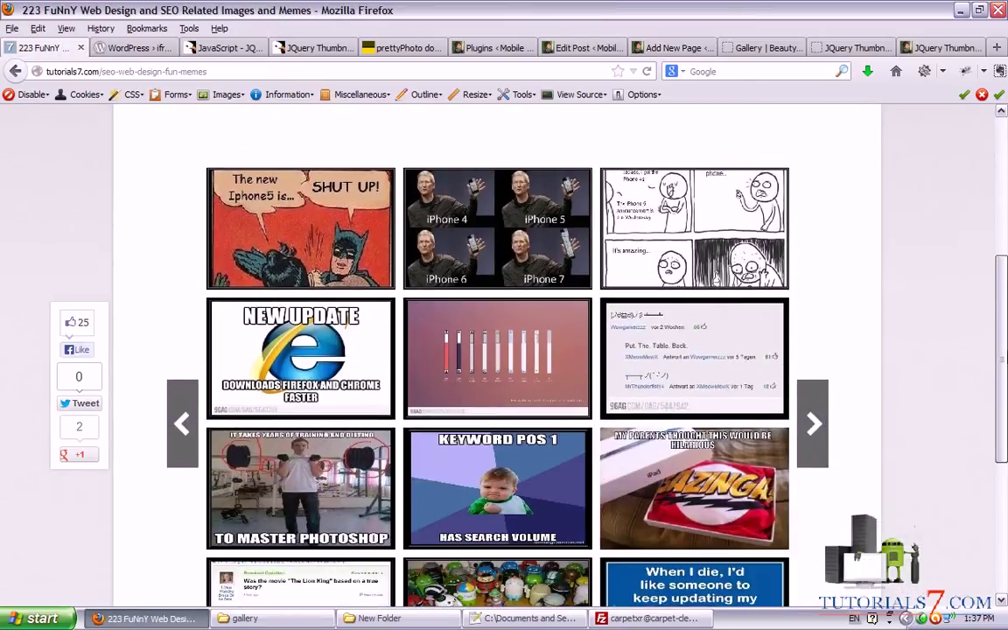
{"action": "scroll", "coordinate": [497, 350], "scroll_direction": "up", "scroll_amount": 8}
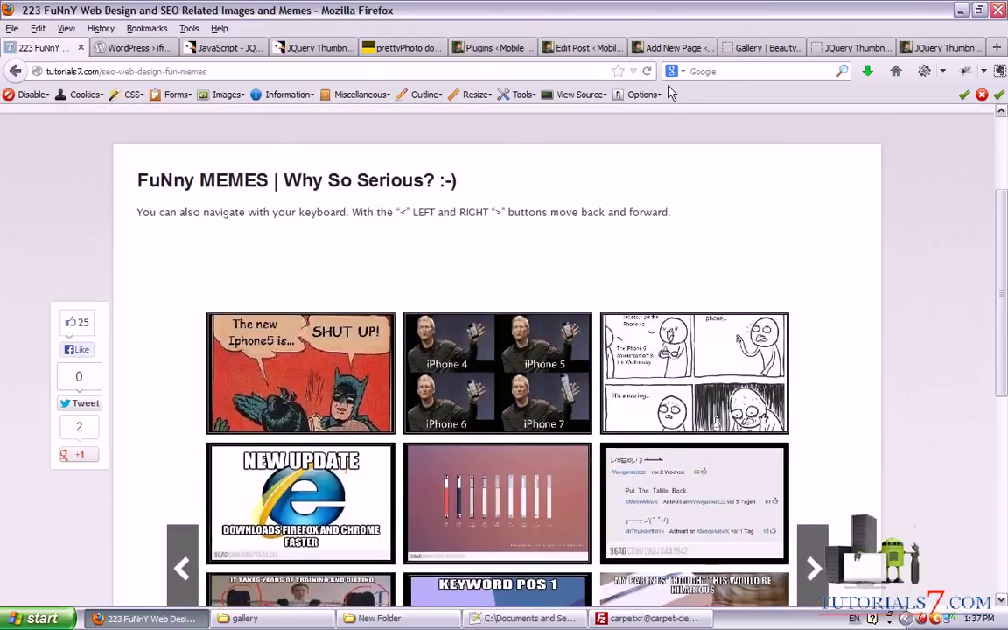
{"action": "left_click", "coordinate": [670, 51]}
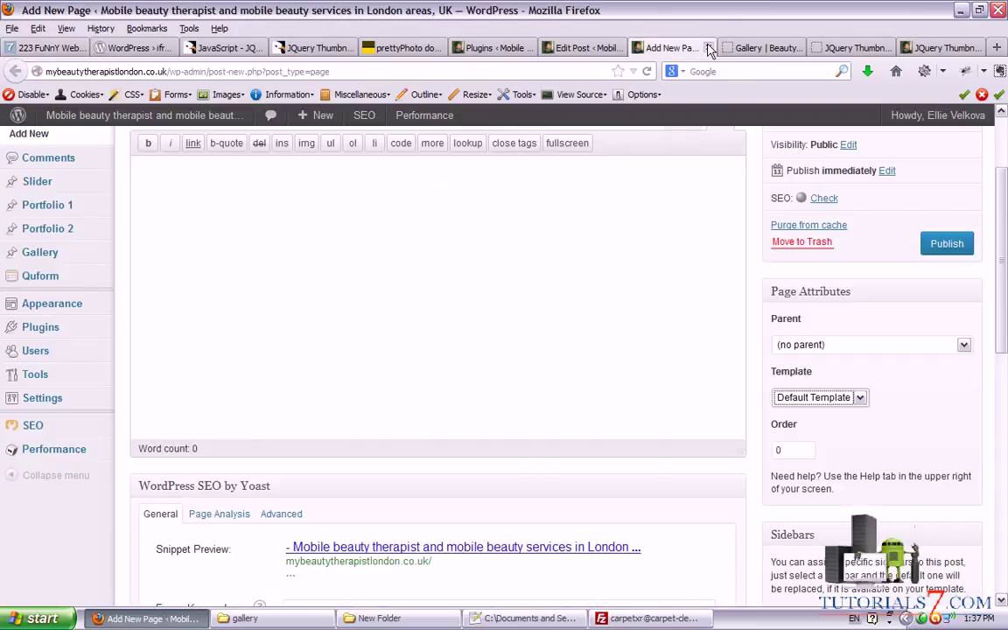
{"action": "left_click", "coordinate": [586, 52]}
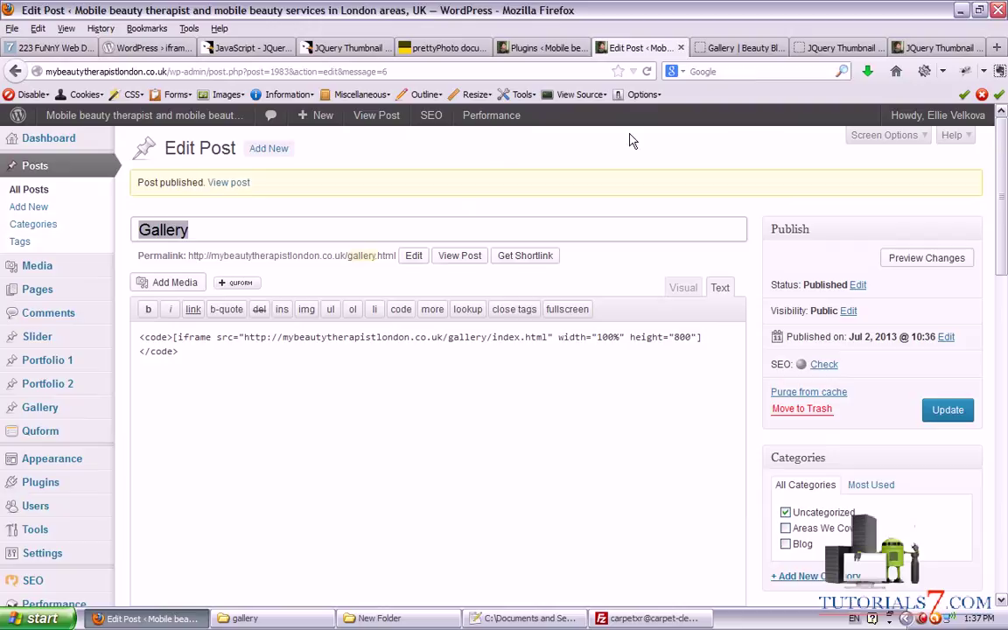
Check the site's remote folder in FileZilla, and switch back to Firefox to reload the published Gallery post.
{"action": "left_click", "coordinate": [657, 618]}
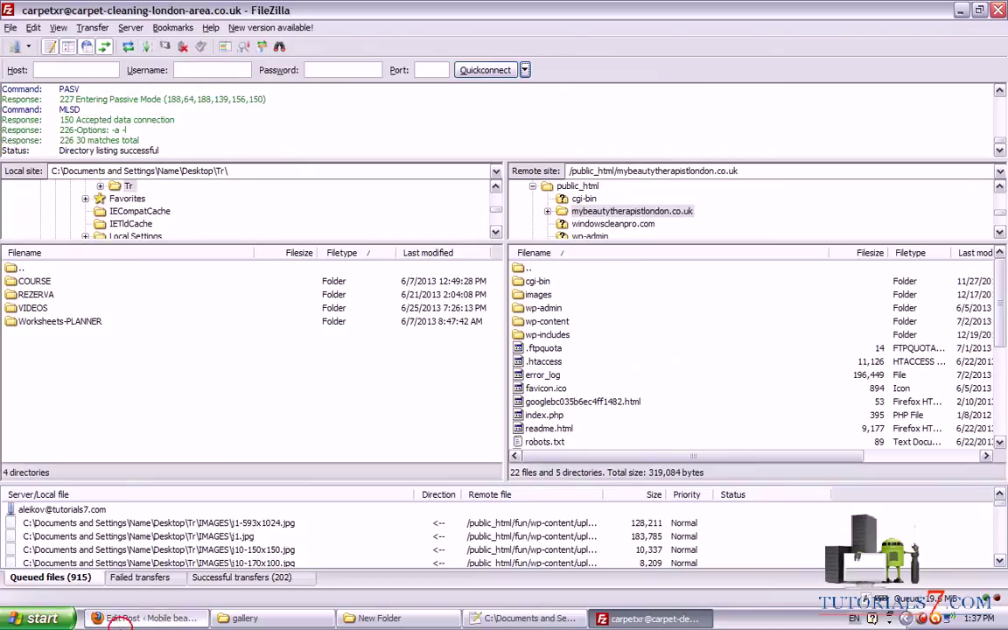
{"action": "left_click", "coordinate": [147, 617]}
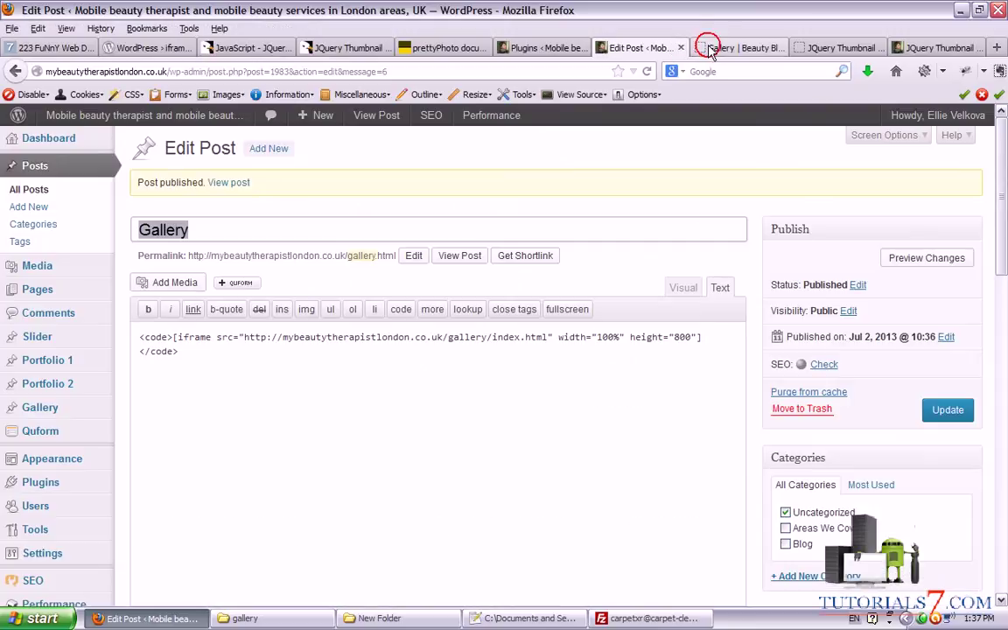
{"action": "left_click", "coordinate": [711, 44]}
{"action": "left_click", "coordinate": [646, 70]}
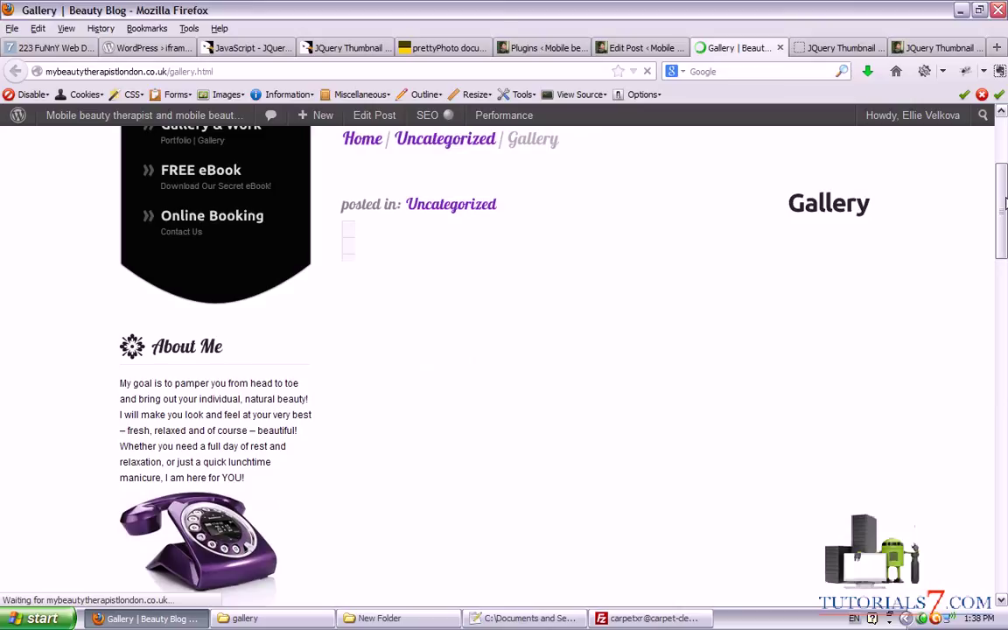
Page forward through the thumbnails of the embedded gallery and open one image in the lightbox.
{"action": "left_click_drag", "start_coordinate": [1006, 203], "coordinate": [1004, 245]}
{"action": "left_click", "coordinate": [827, 373]}
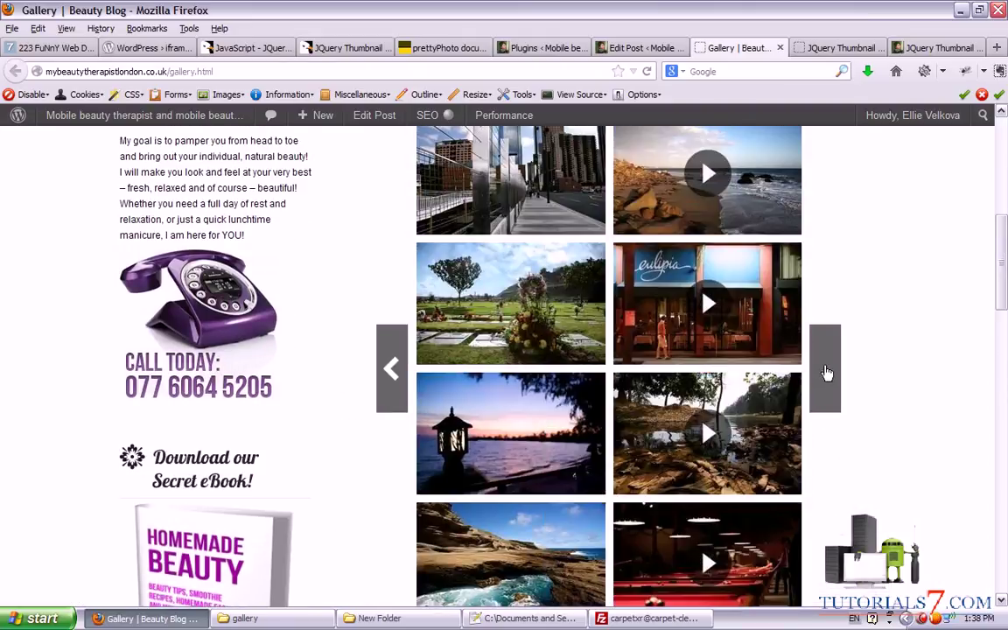
{"action": "left_click", "coordinate": [827, 373]}
{"action": "left_click", "coordinate": [680, 301]}
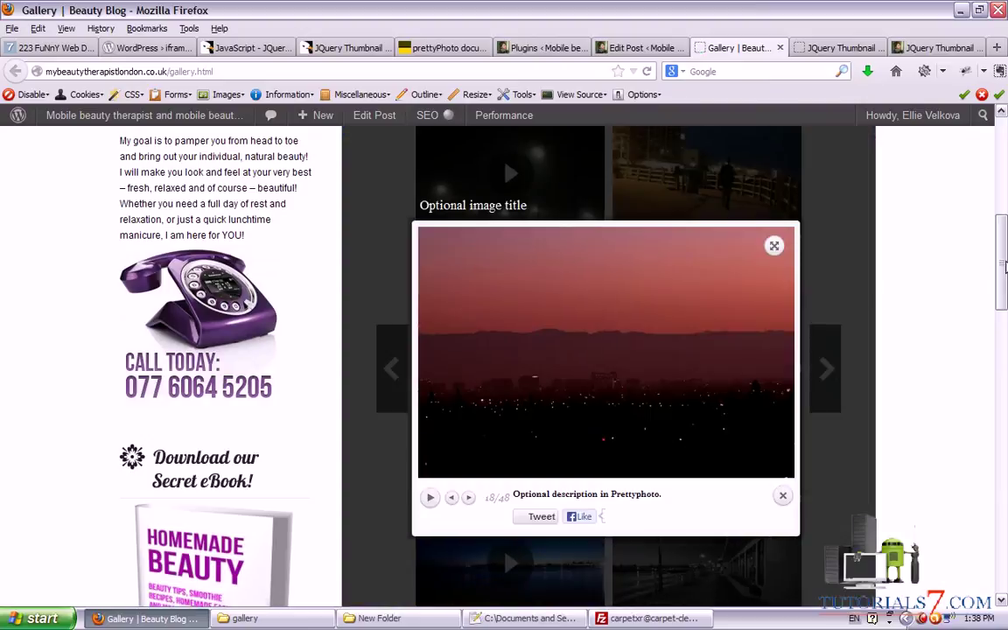
Advance through the images and videos in the embedded gallery's lightbox, and close it to return to the Gallery post.
{"action": "mouse_move", "coordinate": [776, 370]}
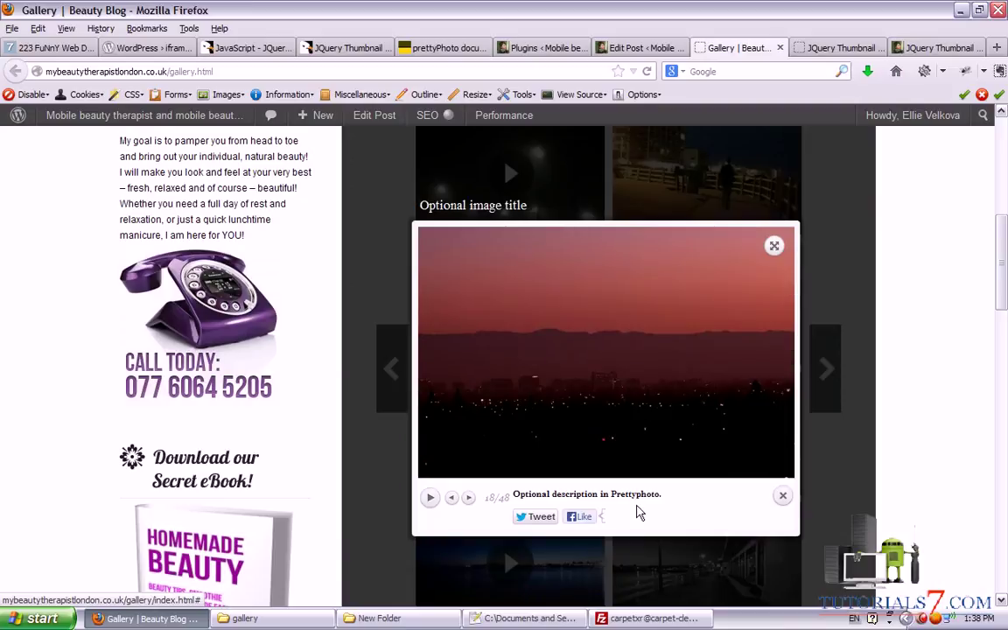
{"action": "mouse_move", "coordinate": [628, 510]}
{"action": "left_mouse_down"}
{"action": "mouse_move", "coordinate": [516, 501]}
{"action": "mouse_move", "coordinate": [526, 529]}
{"action": "mouse_move", "coordinate": [635, 530]}
{"action": "mouse_move", "coordinate": [623, 515]}
{"action": "left_mouse_up"}
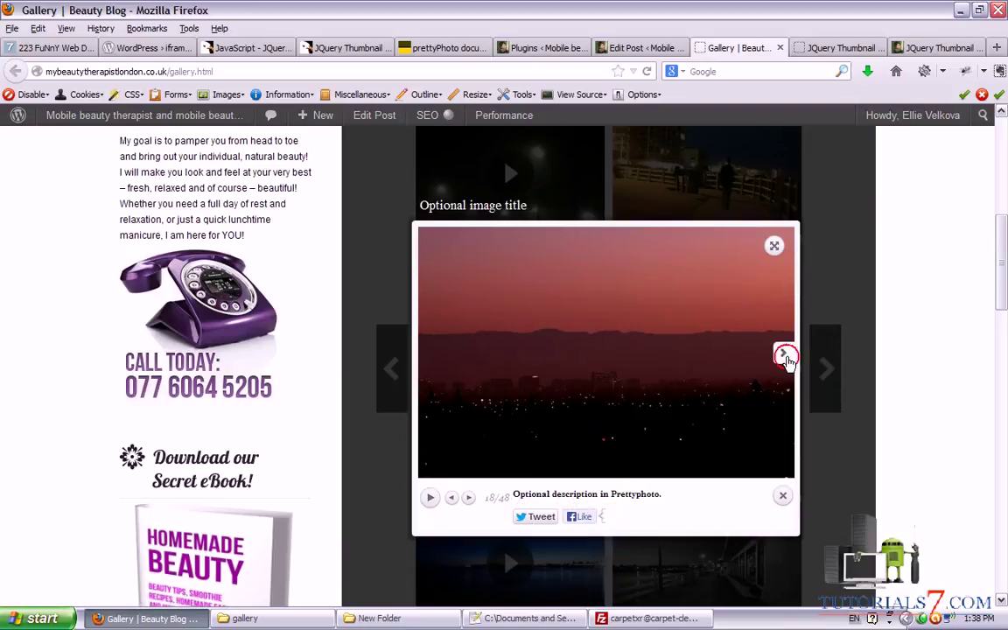
{"action": "left_click", "coordinate": [784, 353]}
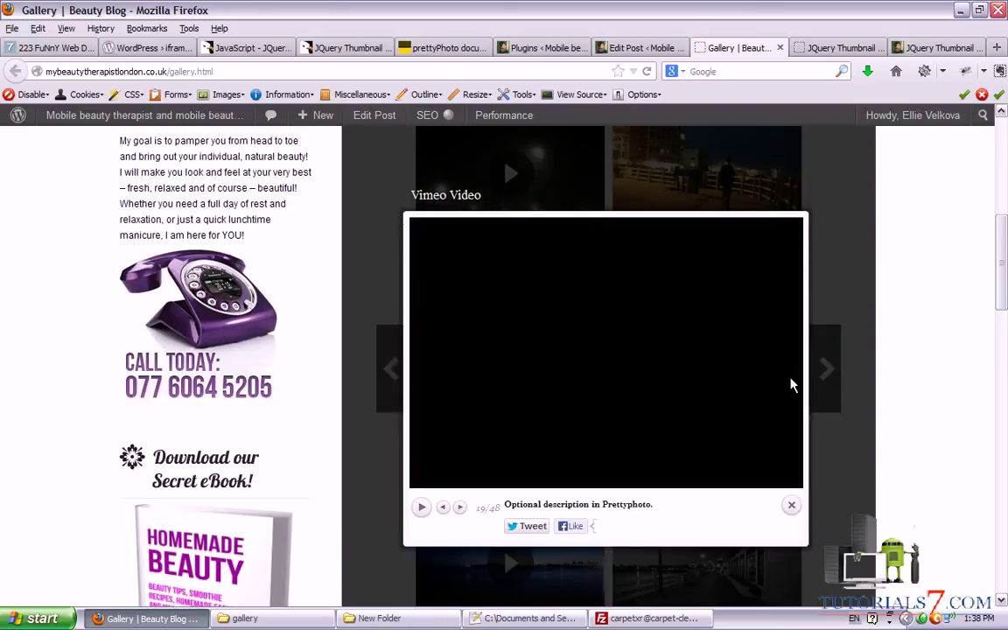
{"action": "left_click", "coordinate": [791, 367]}
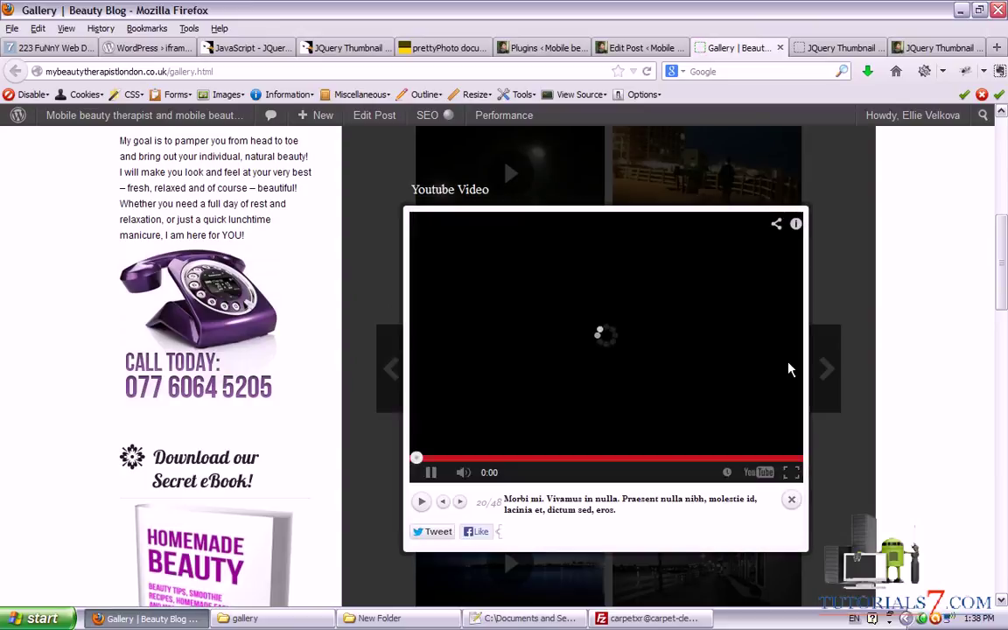
{"action": "left_click", "coordinate": [790, 369]}
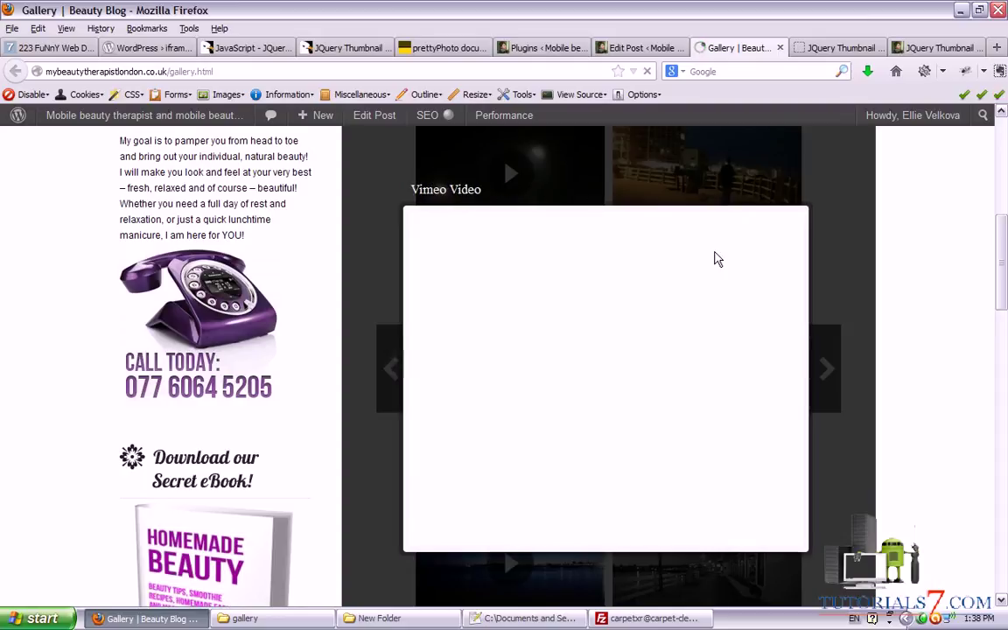
{"action": "key", "text": "Right"}
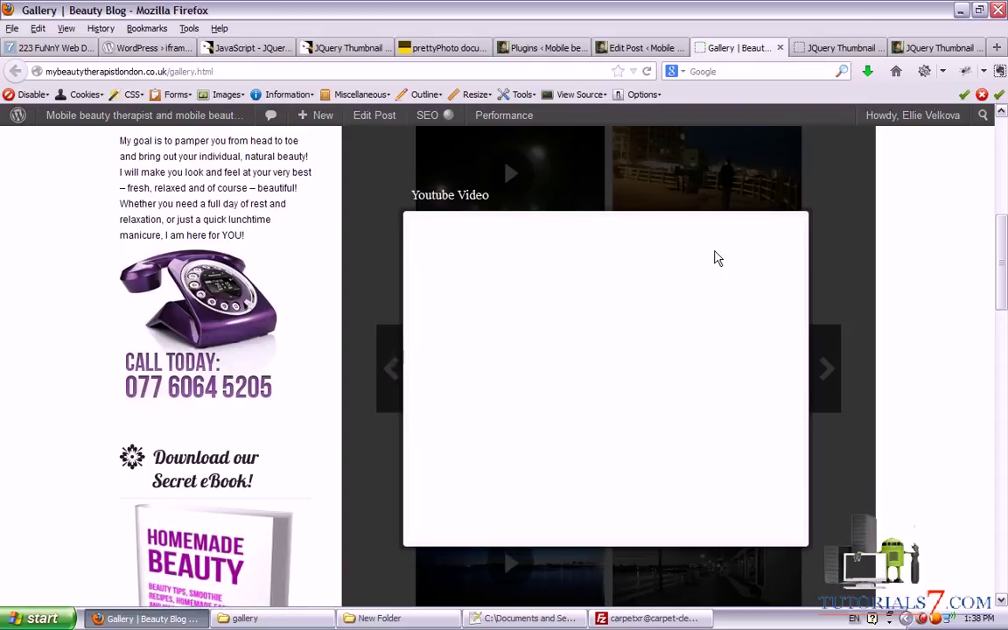
{"action": "key", "text": "Right"}
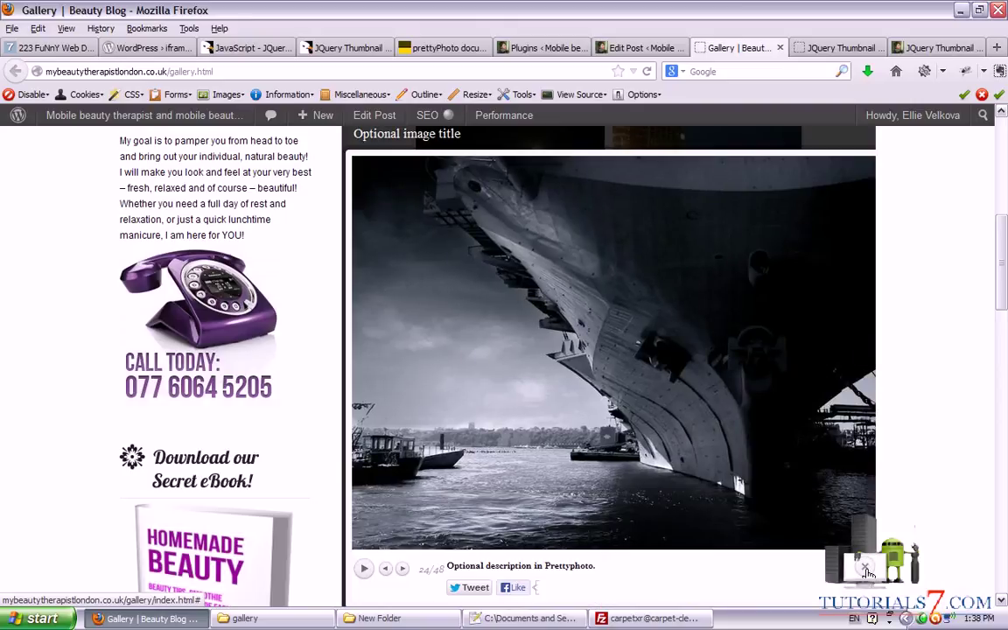
{"action": "left_click", "coordinate": [866, 568]}
{"action": "scroll", "coordinate": [838, 385], "scroll_direction": "up", "scroll_amount": 5}
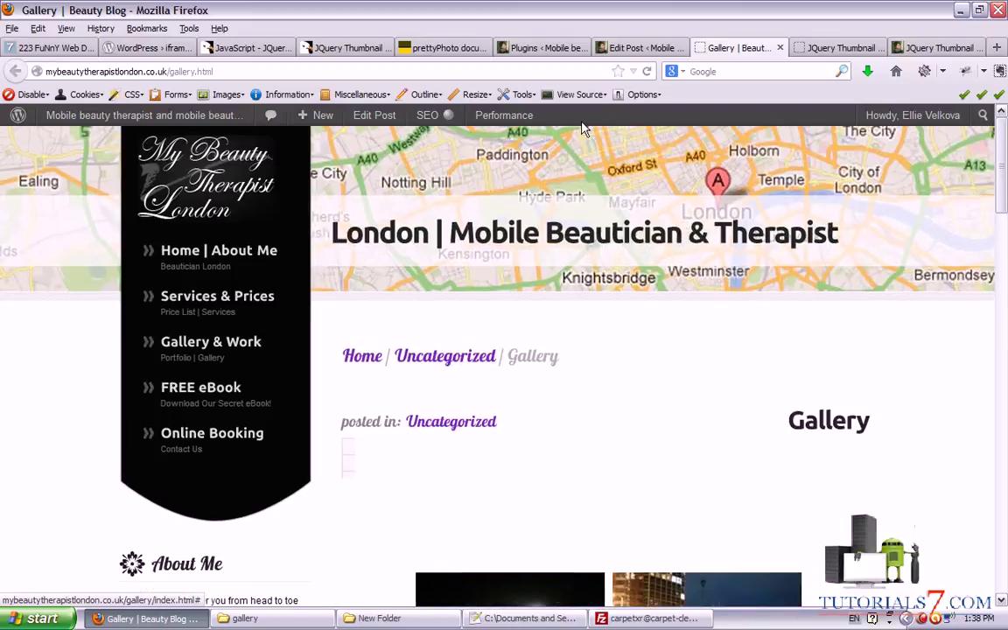
Review the JQuery Thumbnail Gallery With LightBox item on CodeCanyon and the FuNny MEMES gallery page on tutorials7.com.
{"action": "left_click", "coordinate": [229, 48]}
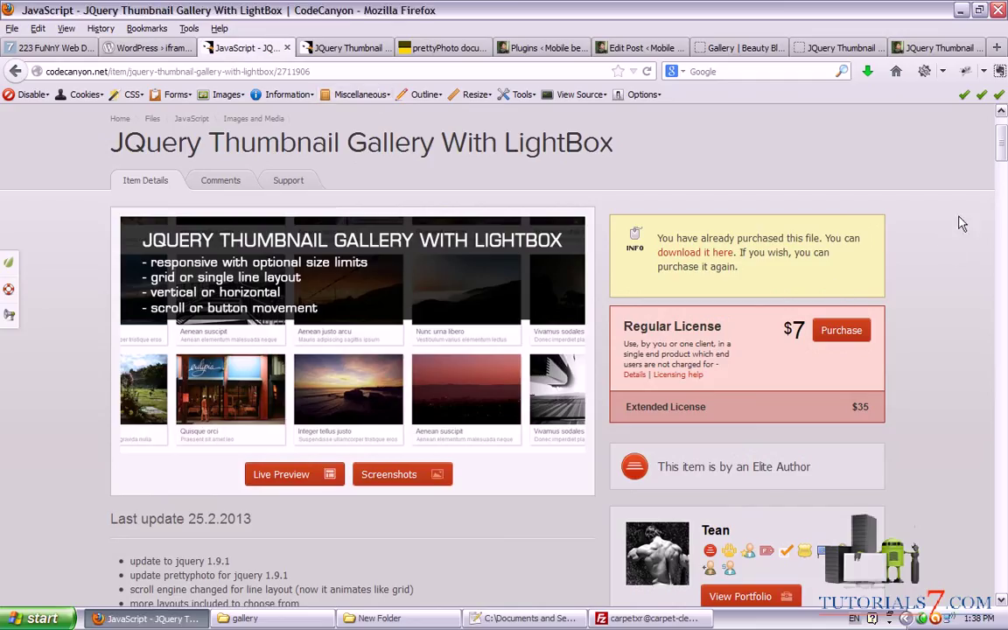
{"action": "left_click_drag", "start_coordinate": [999, 144], "coordinate": [999, 135]}
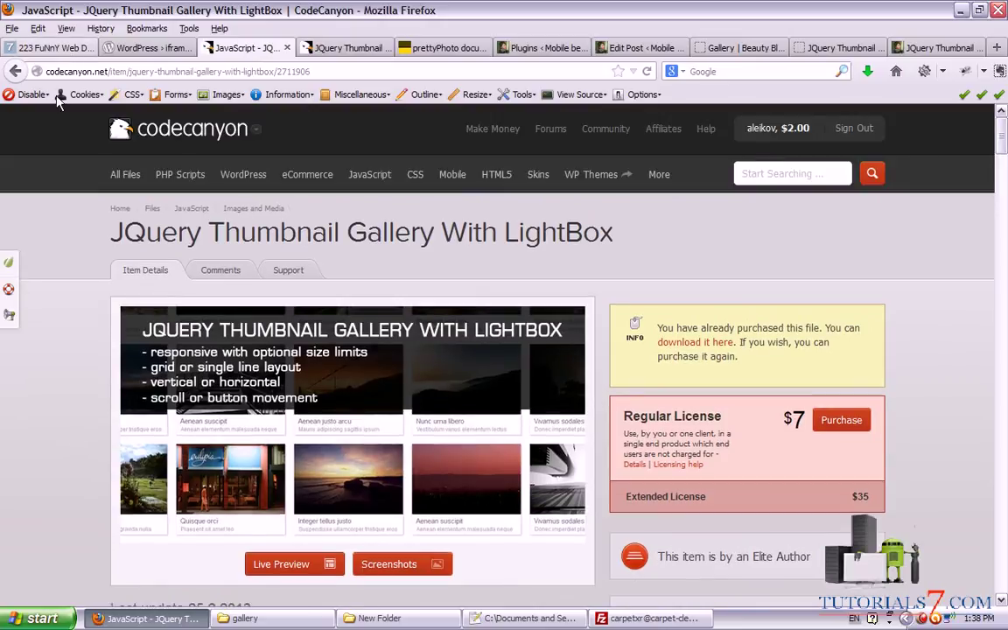
{"action": "left_click", "coordinate": [48, 52]}
{"action": "left_click_drag", "start_coordinate": [1001, 243], "coordinate": [1001, 165]}
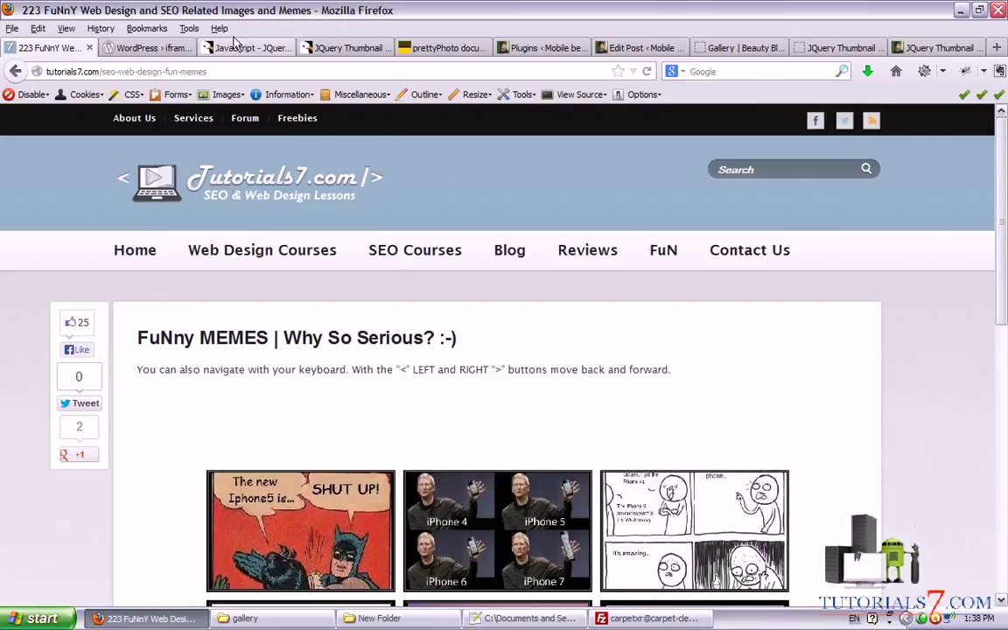
Check the iframe plugin page on WordPress.org, and return to the CodeCanyon gallery item to review its details.
{"action": "left_click", "coordinate": [147, 50]}
{"action": "left_click", "coordinate": [147, 50]}
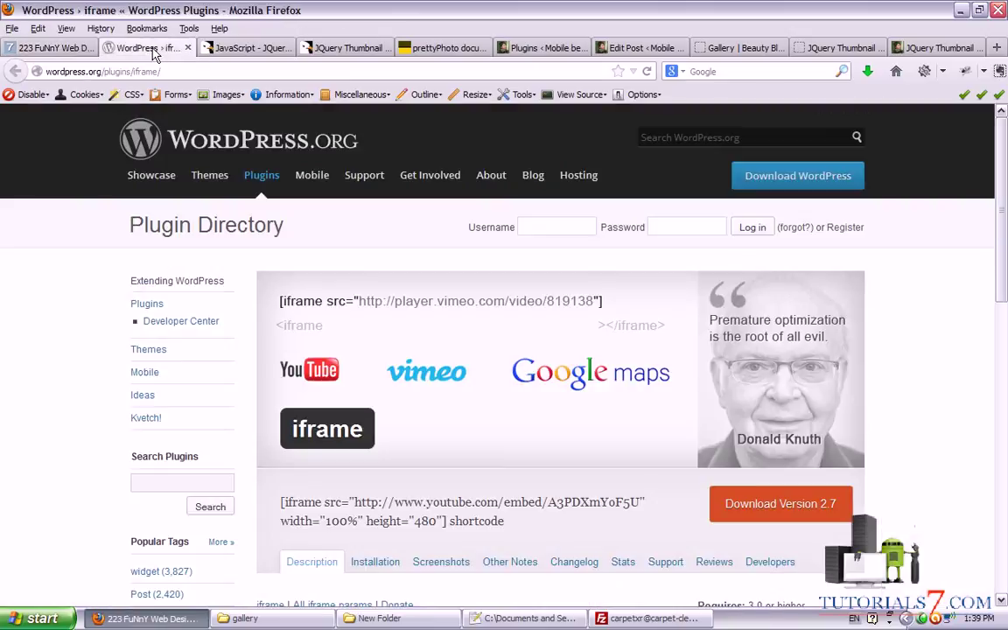
{"action": "left_click", "coordinate": [241, 47]}
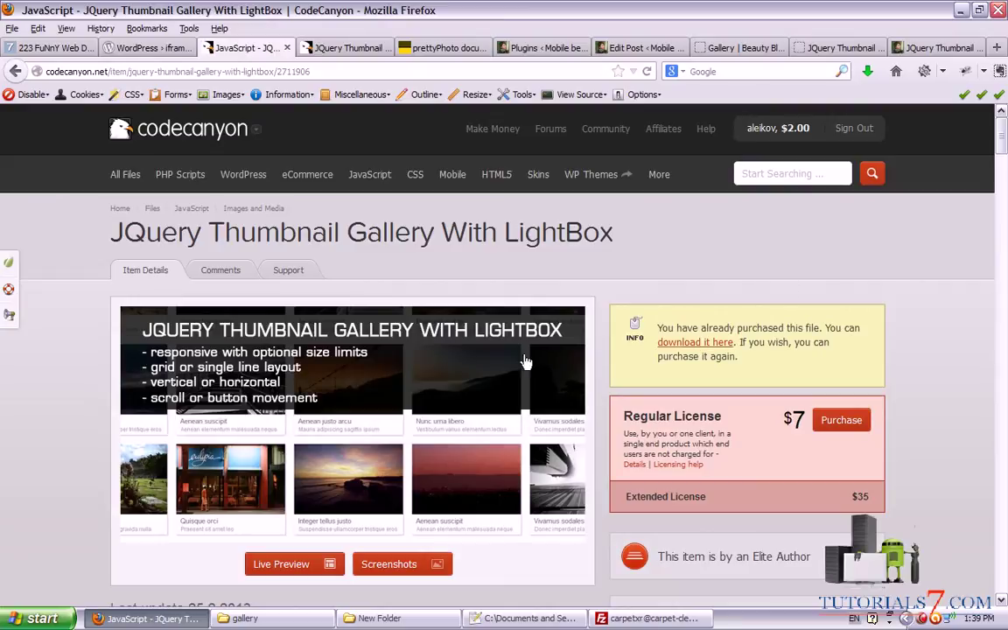
{"action": "mouse_move", "coordinate": [54, 95]}
{"action": "left_mouse_down"}
{"action": "mouse_move", "coordinate": [123, 83]}
{"action": "mouse_move", "coordinate": [88, 54]}
{"action": "mouse_move", "coordinate": [45, 83]}
{"action": "mouse_move", "coordinate": [79, 101]}
{"action": "mouse_move", "coordinate": [132, 175]}
{"action": "mouse_move", "coordinate": [100, 263]}
{"action": "mouse_move", "coordinate": [590, 304]}
{"action": "mouse_move", "coordinate": [681, 201]}
{"action": "mouse_move", "coordinate": [133, 171]}
{"action": "left_mouse_up"}
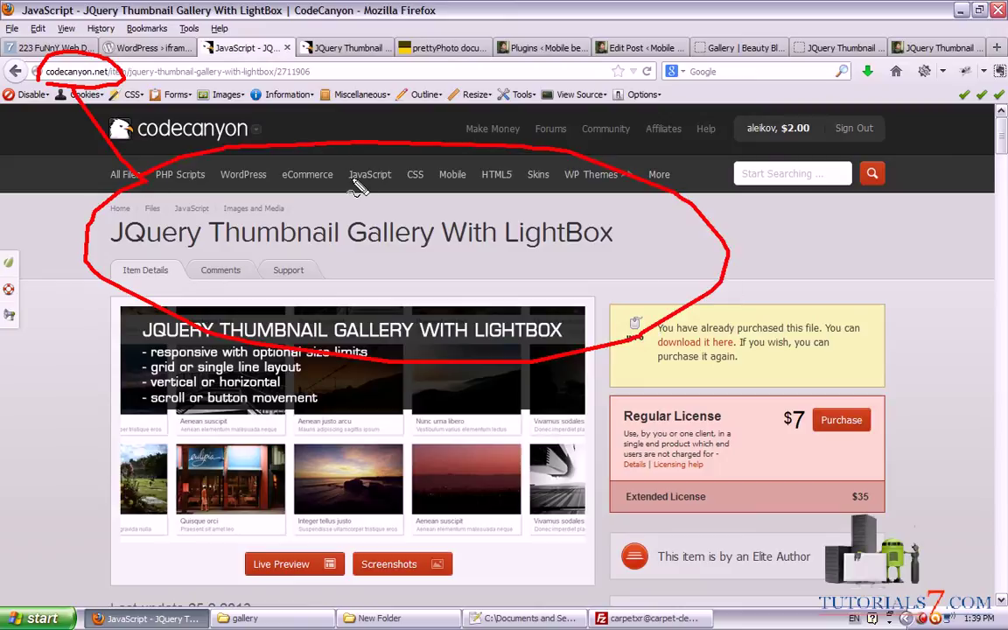
{"action": "key", "text": "Escape"}
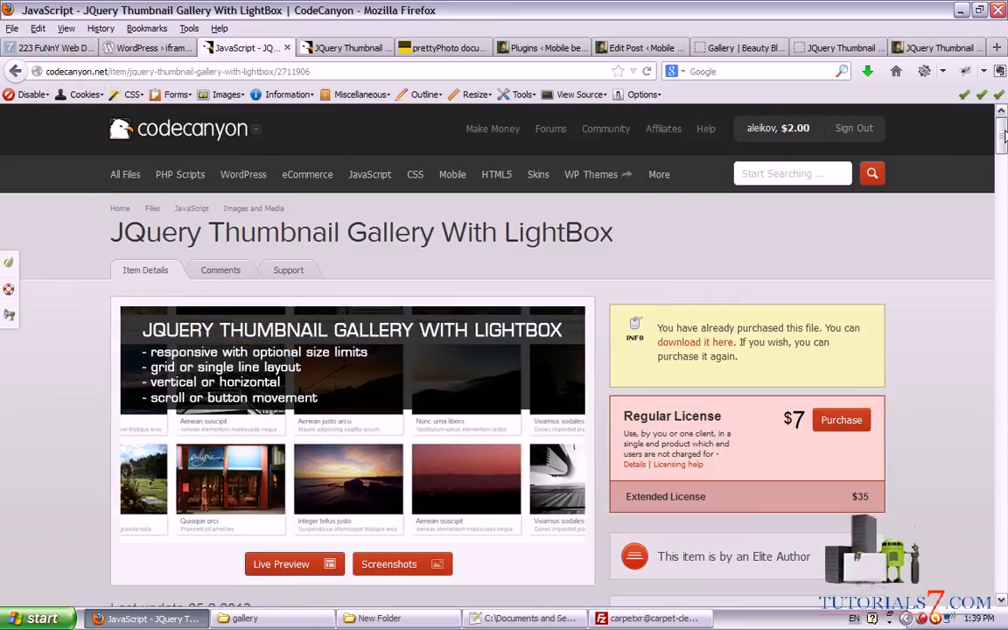
{"action": "mouse_move", "coordinate": [1001, 135]}
{"action": "left_mouse_down"}
{"action": "mouse_move", "coordinate": [1005, 418]}
{"action": "mouse_move", "coordinate": [902, 144]}
{"action": "left_mouse_up"}
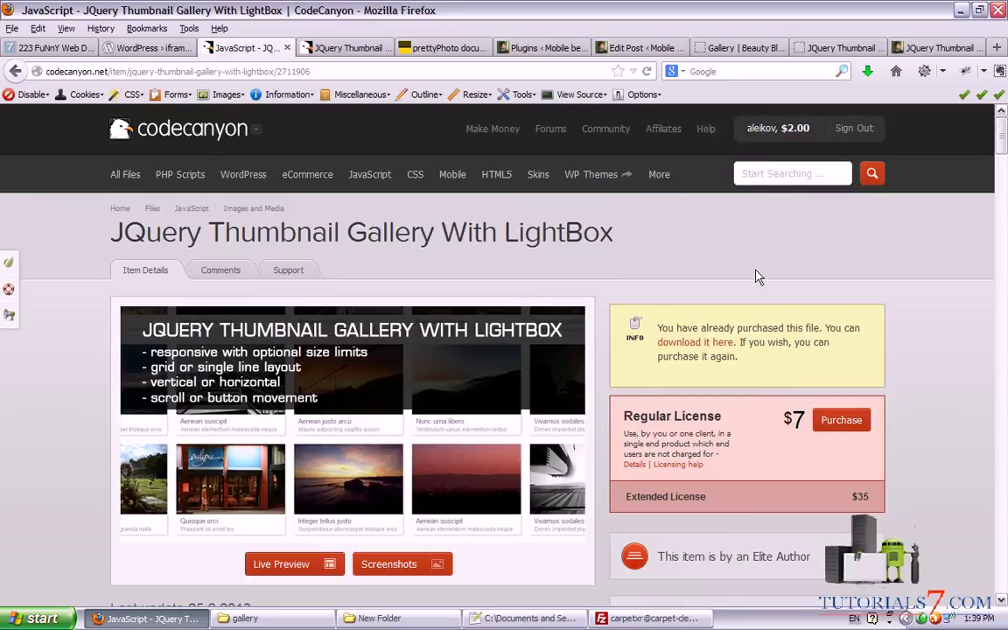